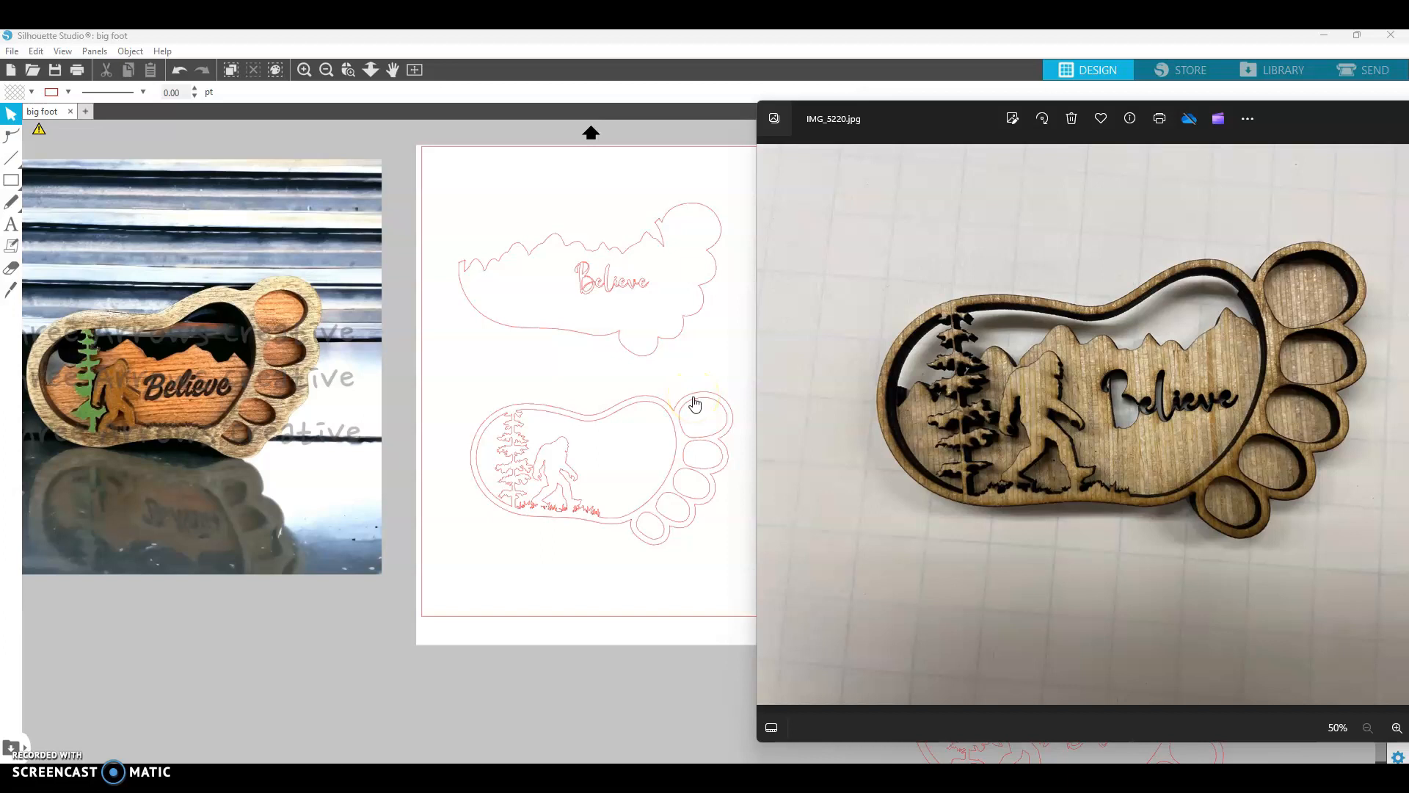
- Try shrinking the bottom bigfoot outline design, then undo the resize
{"action": "left_click", "coordinate": [662, 612]}
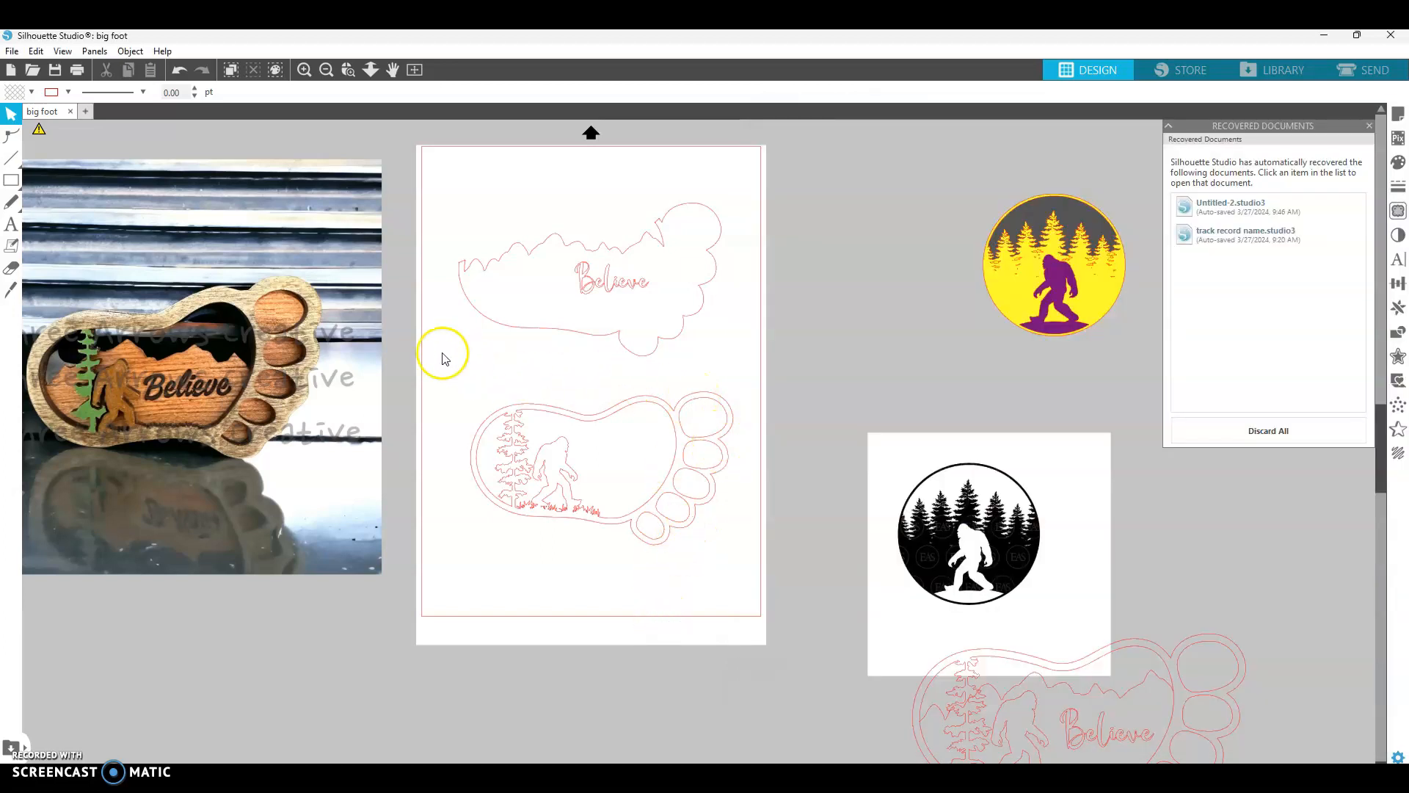
{"action": "left_click_drag", "start_coordinate": [438, 384], "coordinate": [768, 569]}
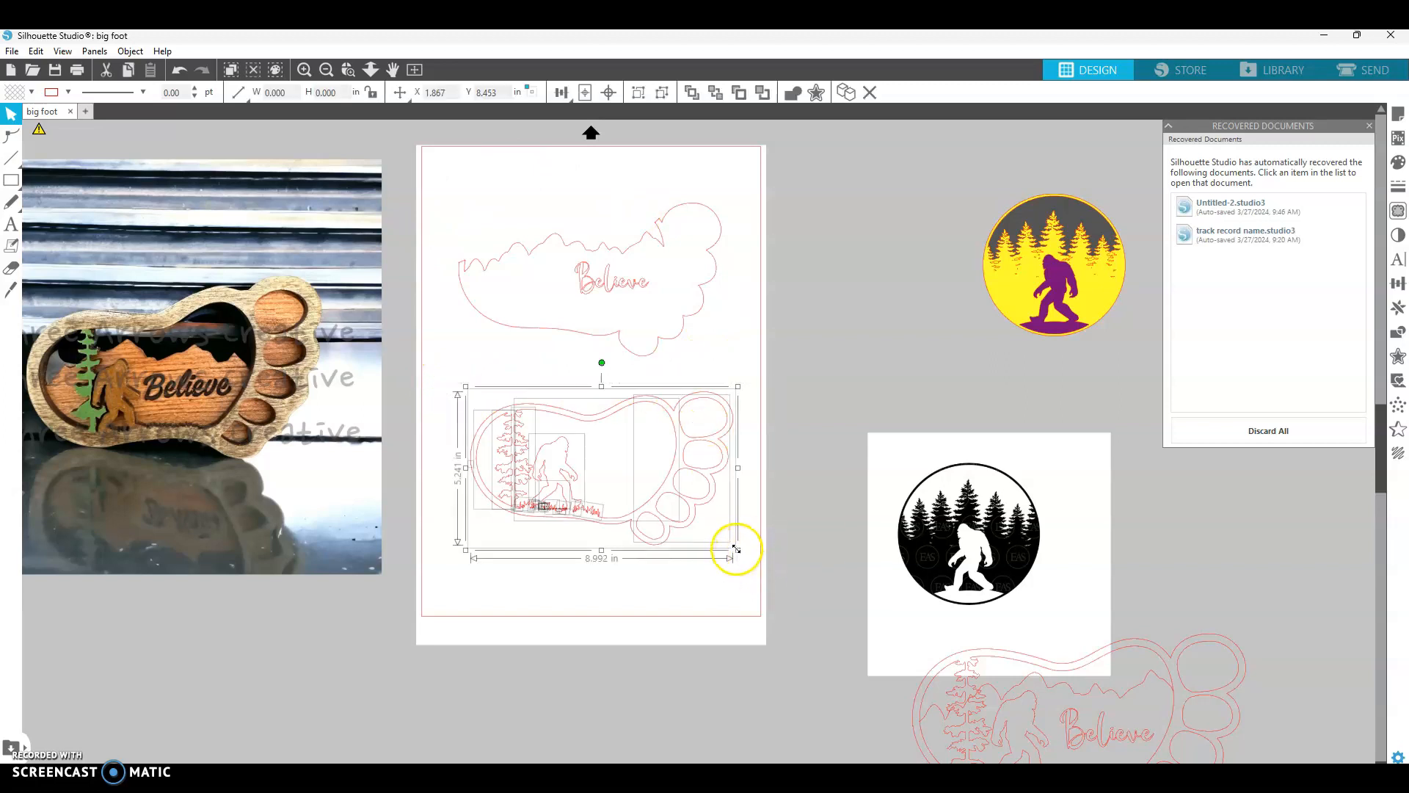
{"action": "left_click_drag", "start_coordinate": [736, 548], "coordinate": [587, 449]}
{"action": "left_click", "coordinate": [623, 458]}
{"action": "left_click", "coordinate": [180, 71]}
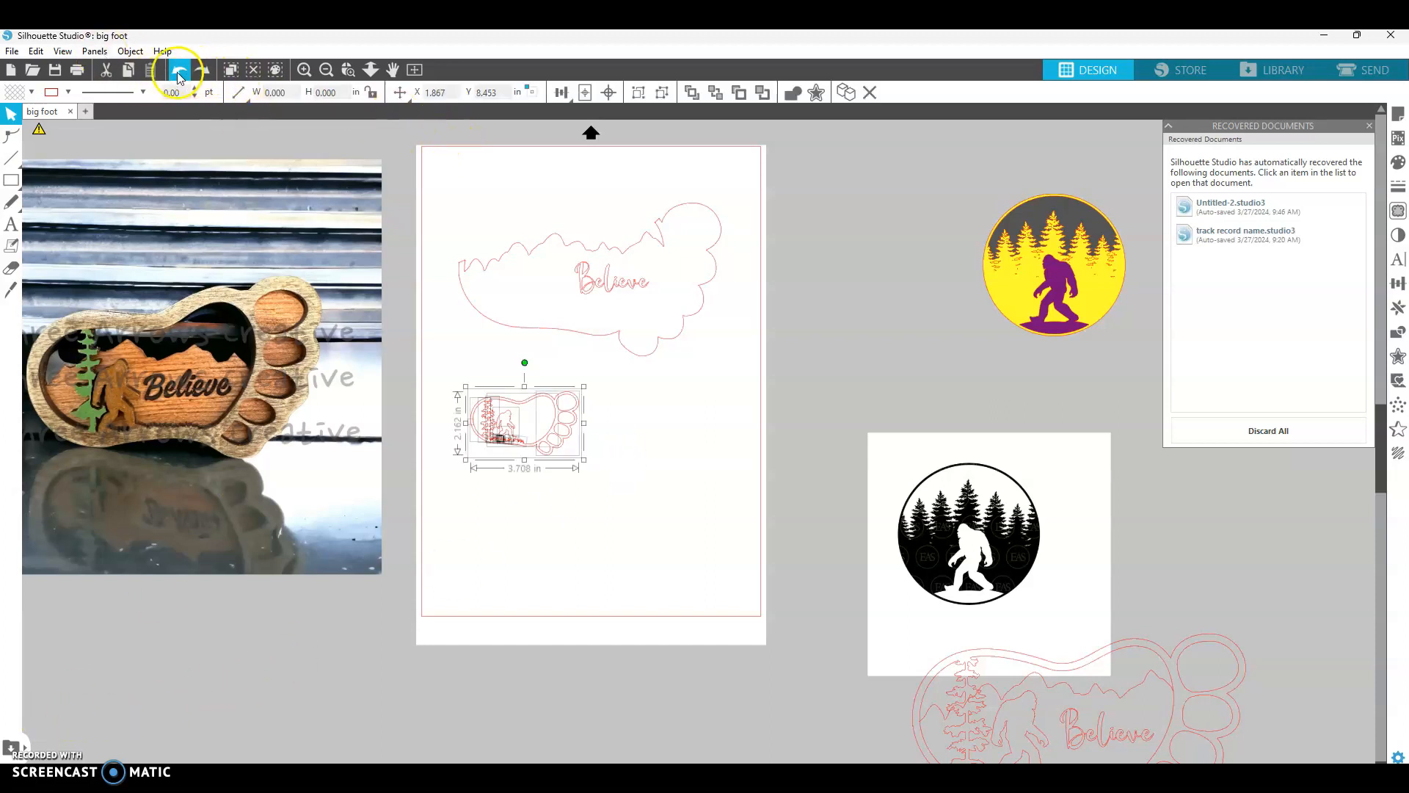
{"action": "left_click", "coordinate": [180, 71]}
- Try scaling both bigfoot designs down together, then undo the change
{"action": "left_click_drag", "start_coordinate": [415, 137], "coordinate": [790, 673]}
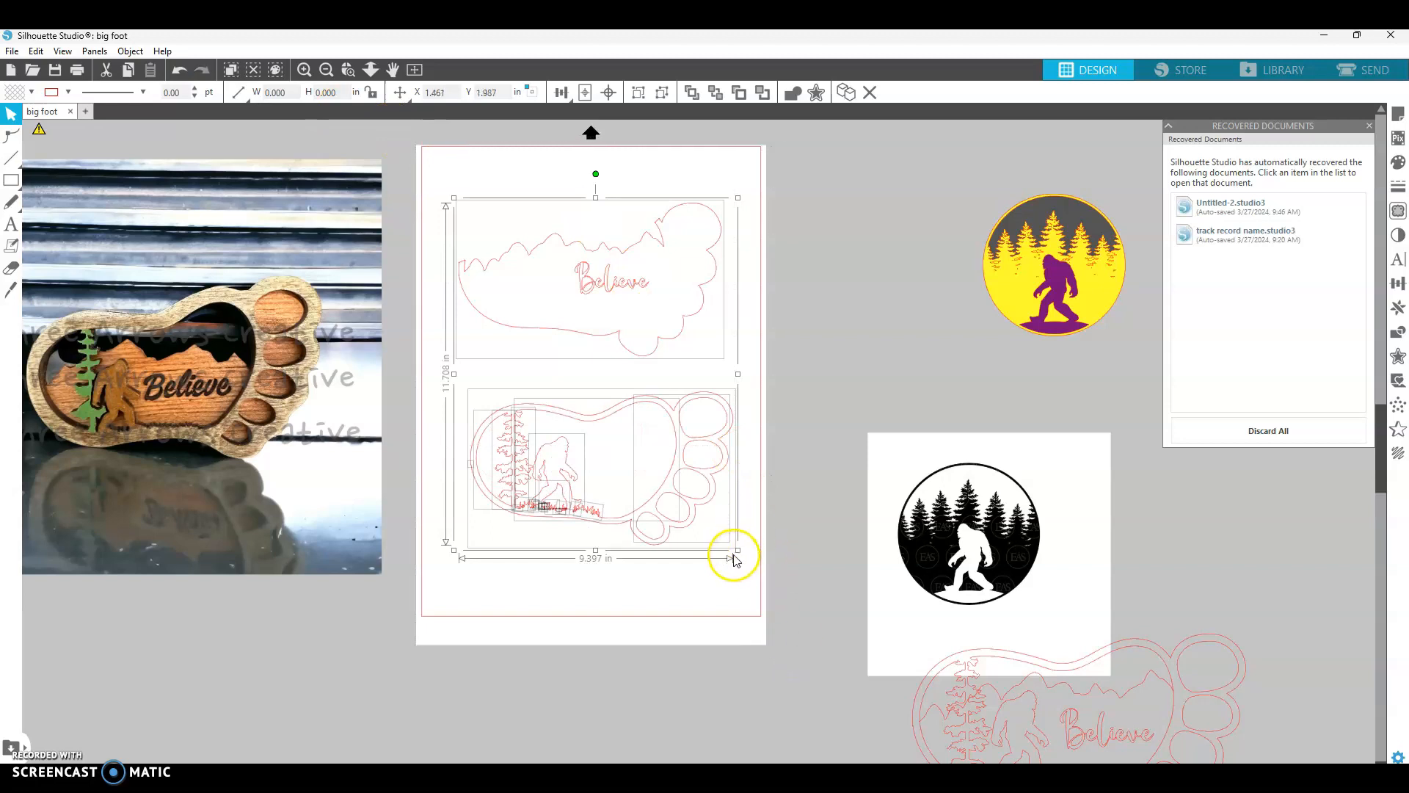
{"action": "left_click_drag", "start_coordinate": [736, 552], "coordinate": [676, 452]}
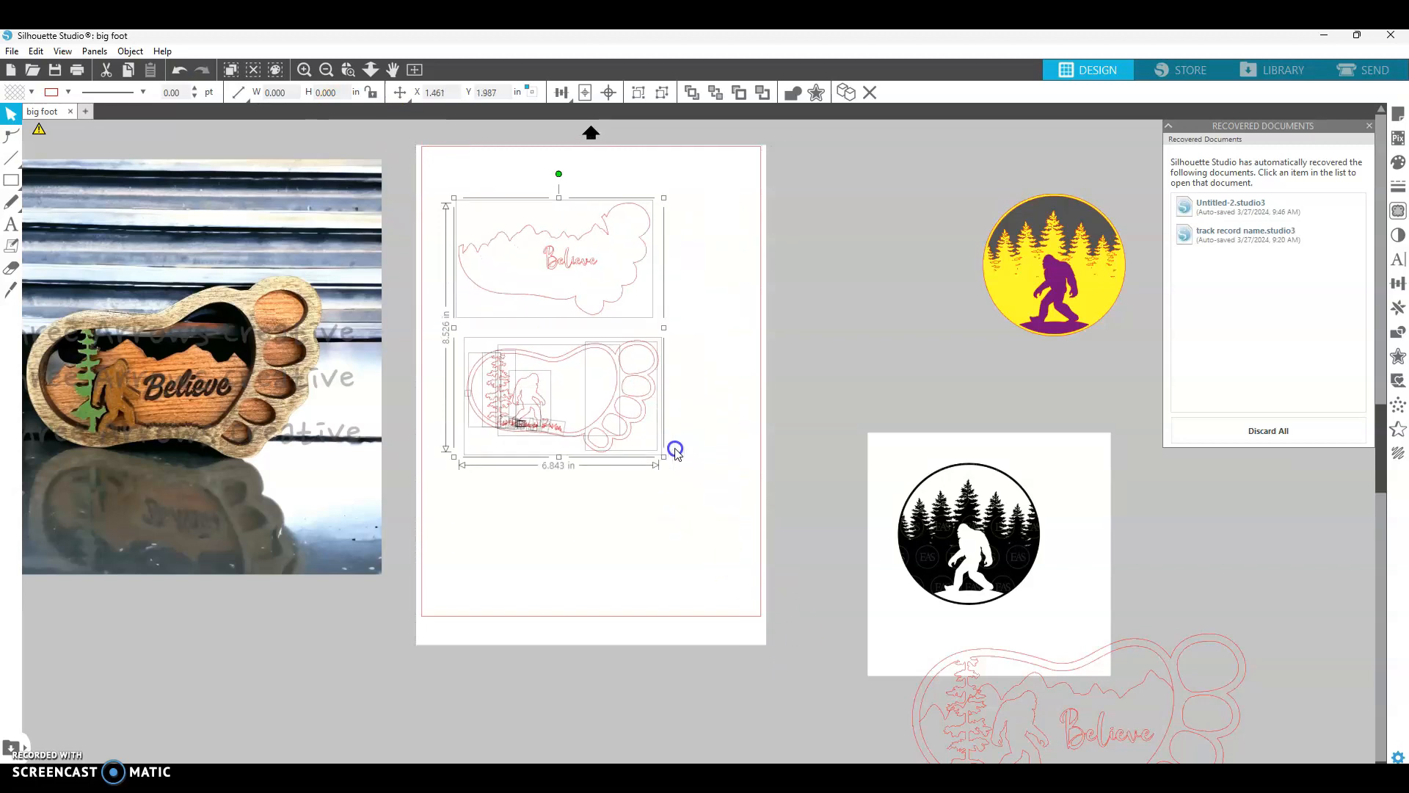
{"action": "left_click", "coordinate": [181, 71]}
- Open a new blank Untitled-2 document
{"action": "left_click", "coordinate": [822, 269]}
{"action": "left_click", "coordinate": [808, 299]}
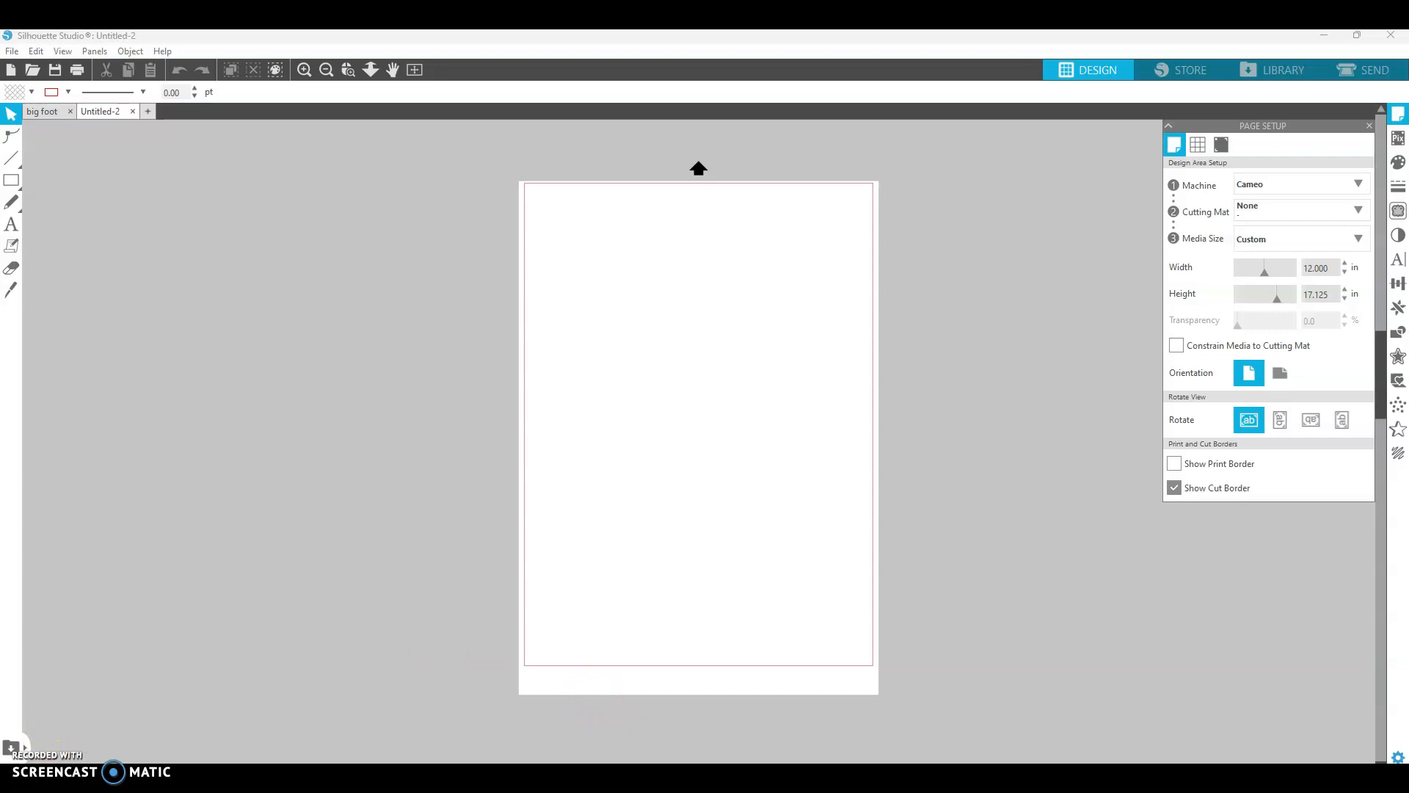
- Open a new browser tab and search Google for big foot
{"action": "mouse_move", "coordinate": [756, 777]}
{"action": "left_click", "coordinate": [763, 726]}
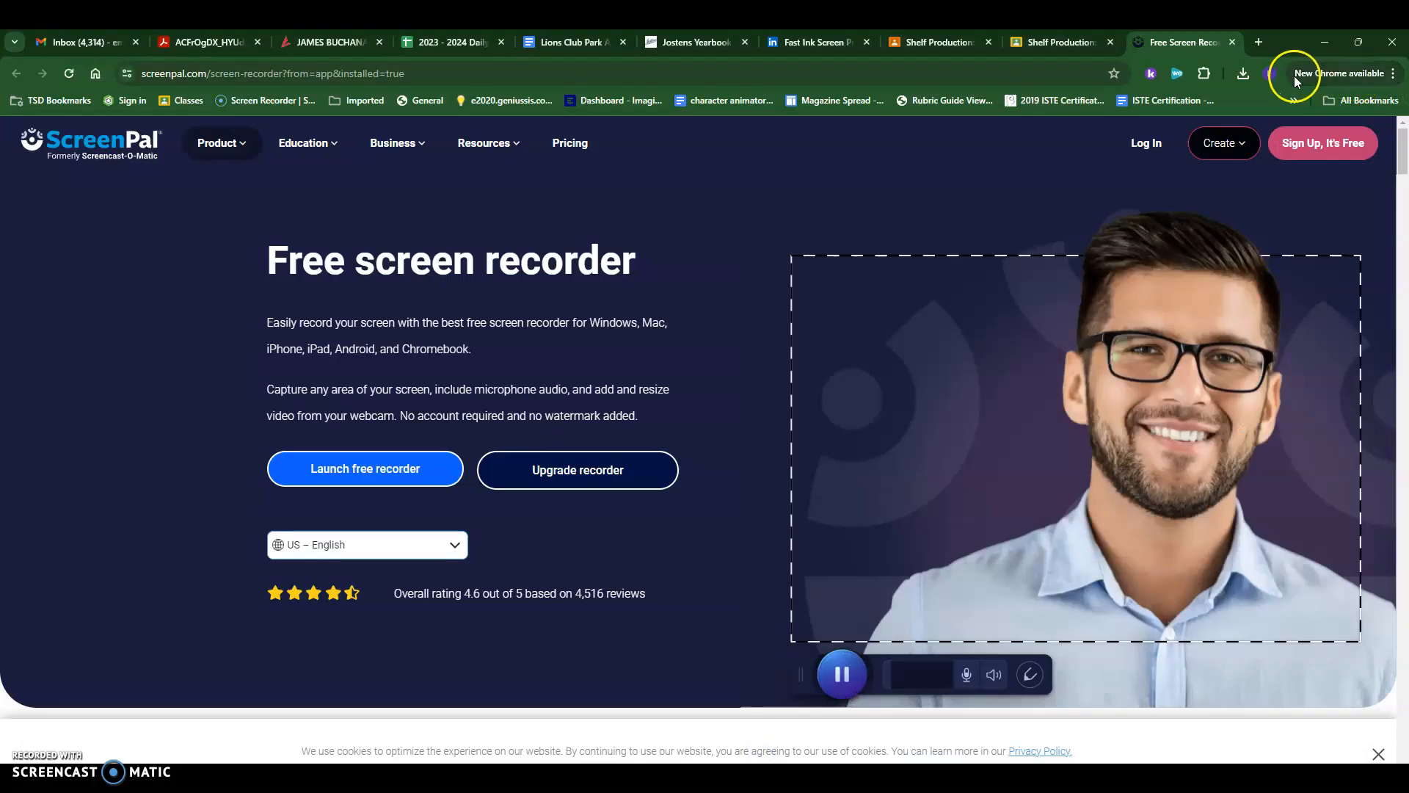
{"action": "left_click", "coordinate": [1260, 44]}
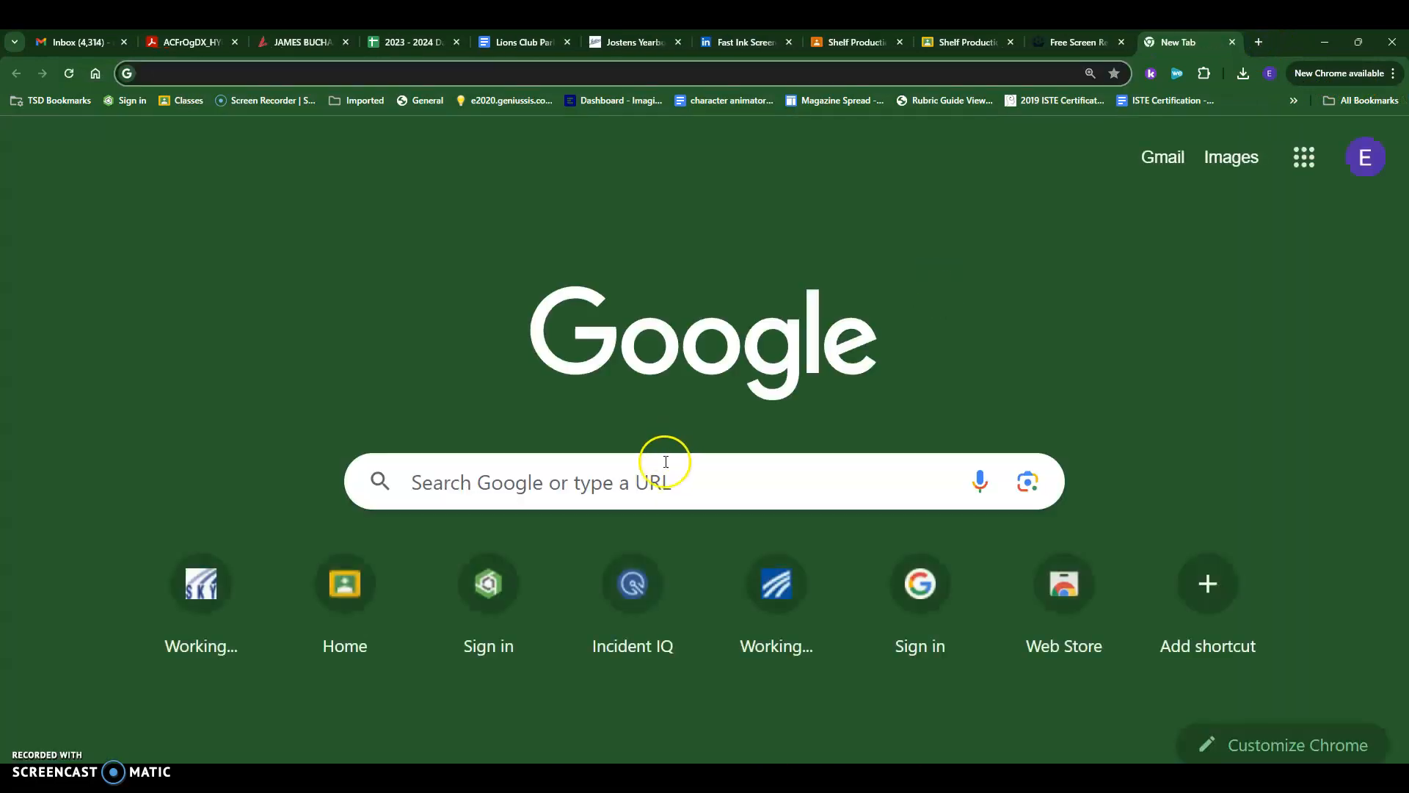
{"action": "left_click", "coordinate": [659, 477]}
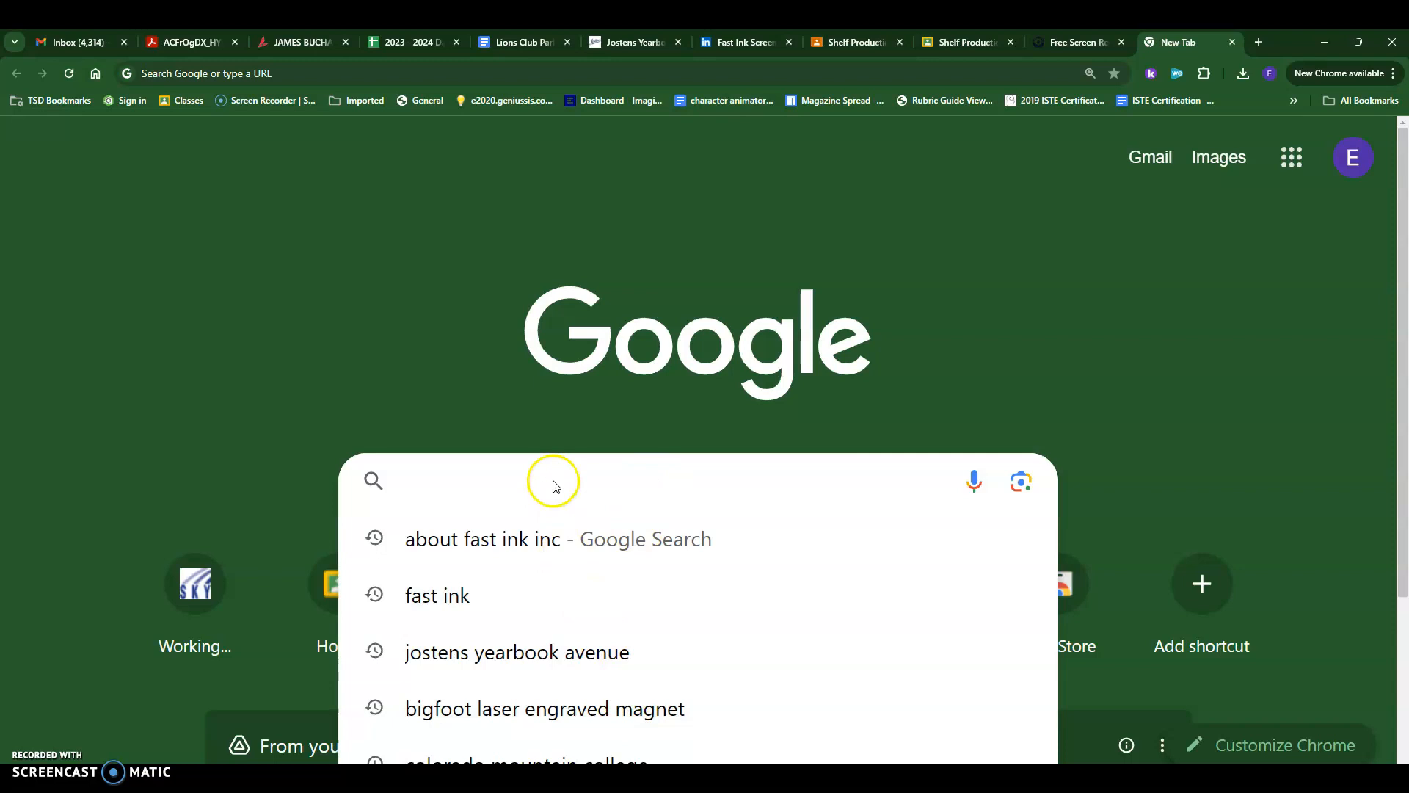
{"action": "type", "text": "big "}
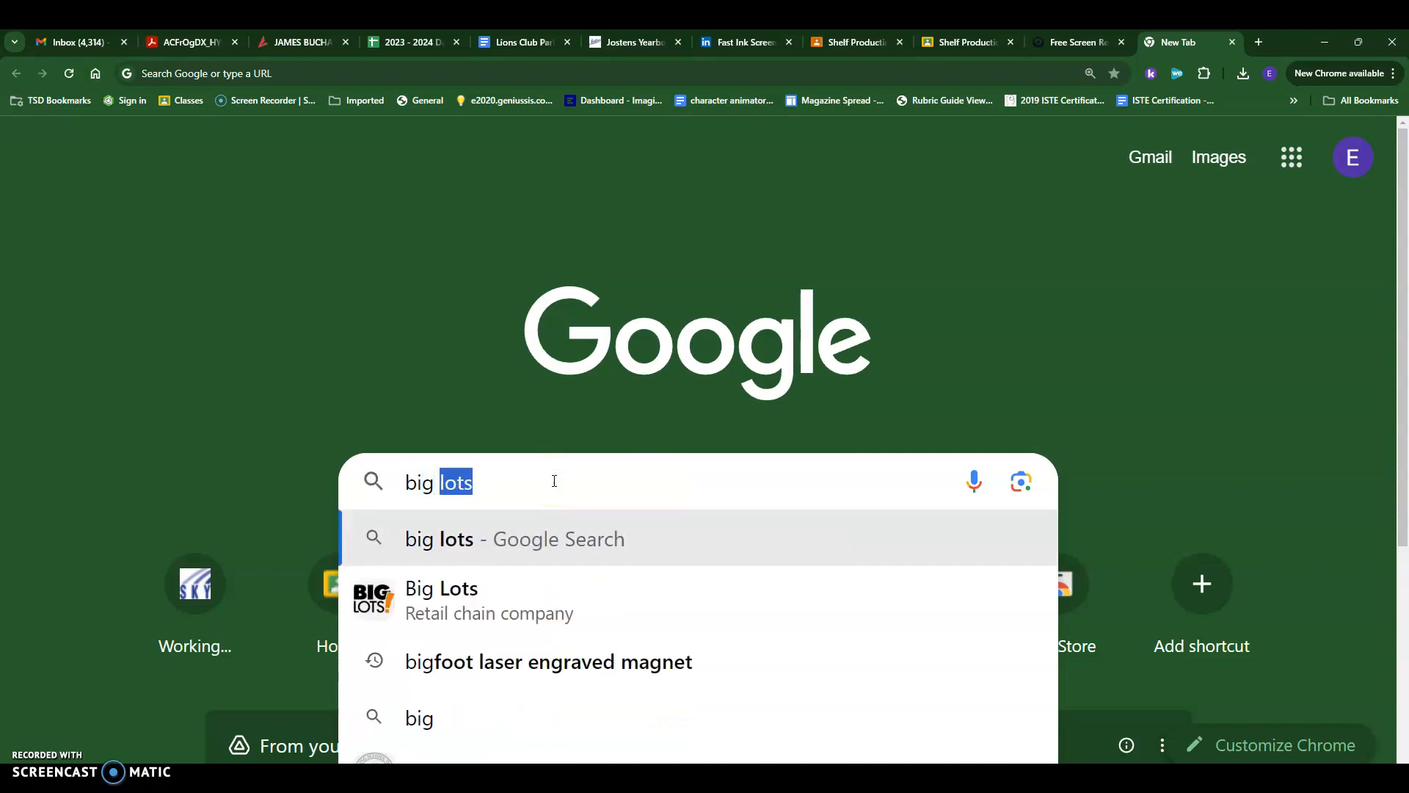
{"action": "type", "text": "foot"}
{"action": "key", "text": "Return"}
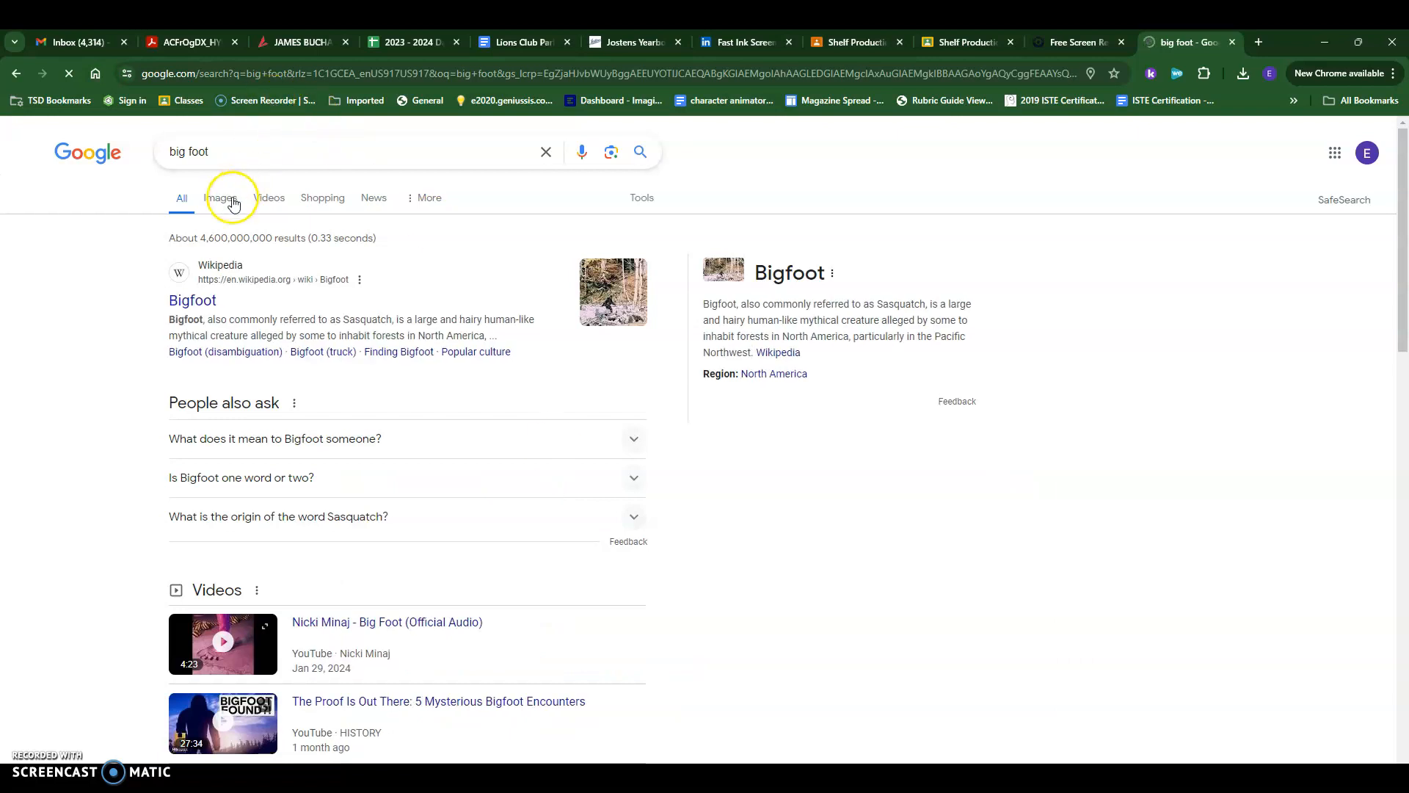
- Switch to image results and refine the search to big foot clipart black and white
{"action": "left_click", "coordinate": [230, 197]}
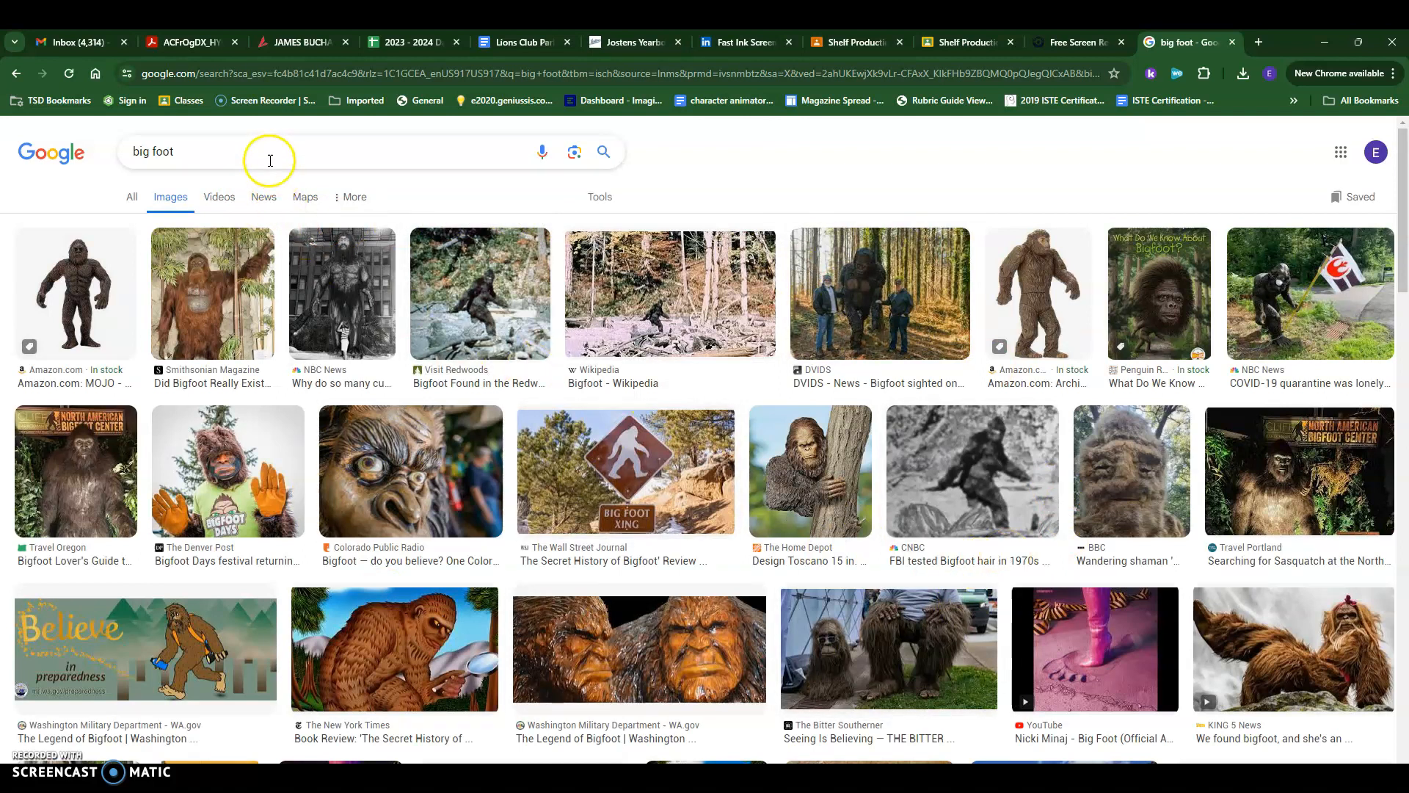
{"action": "left_click", "coordinate": [270, 158]}
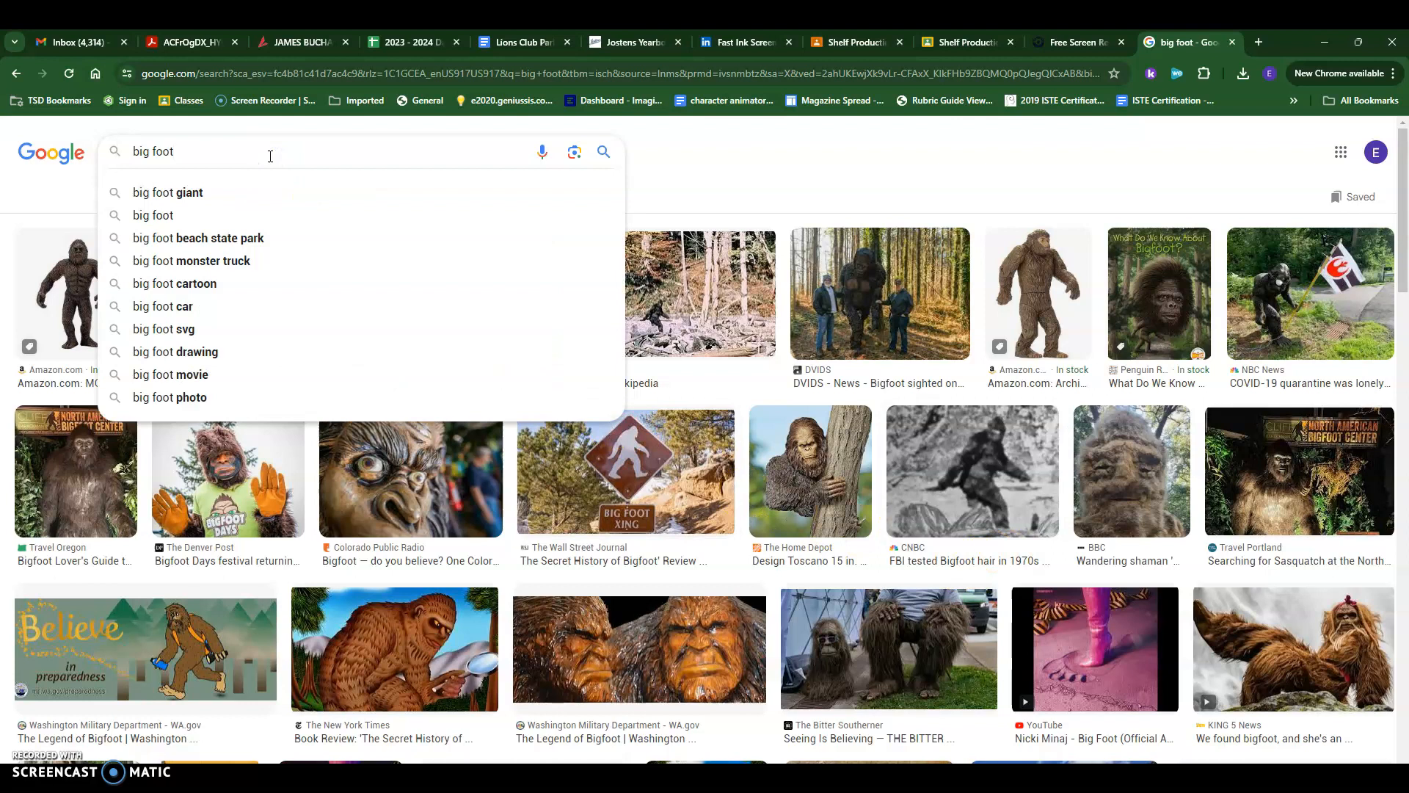
{"action": "type", "text": "black"}
{"action": "key", "text": "Return"}
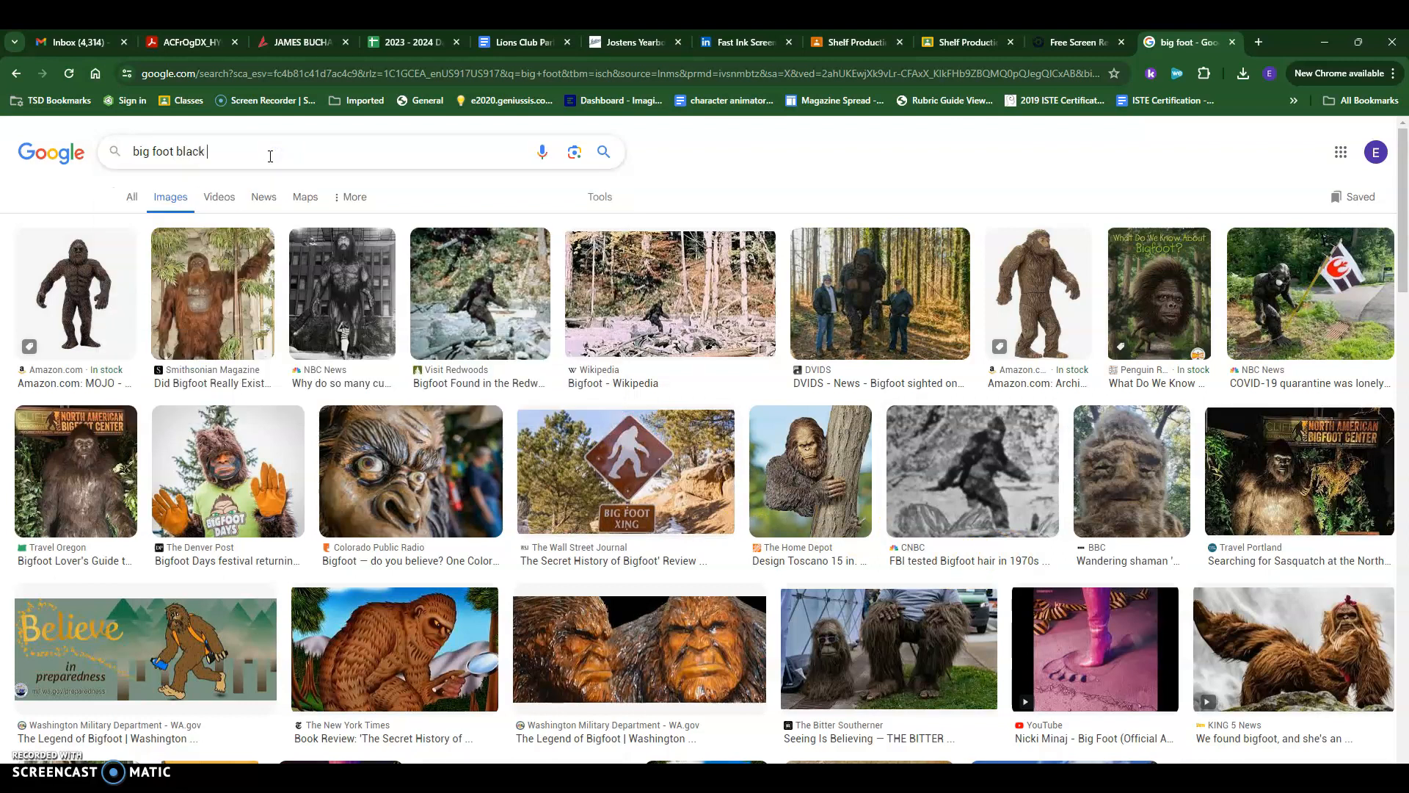
{"action": "left_click", "coordinate": [271, 157]}
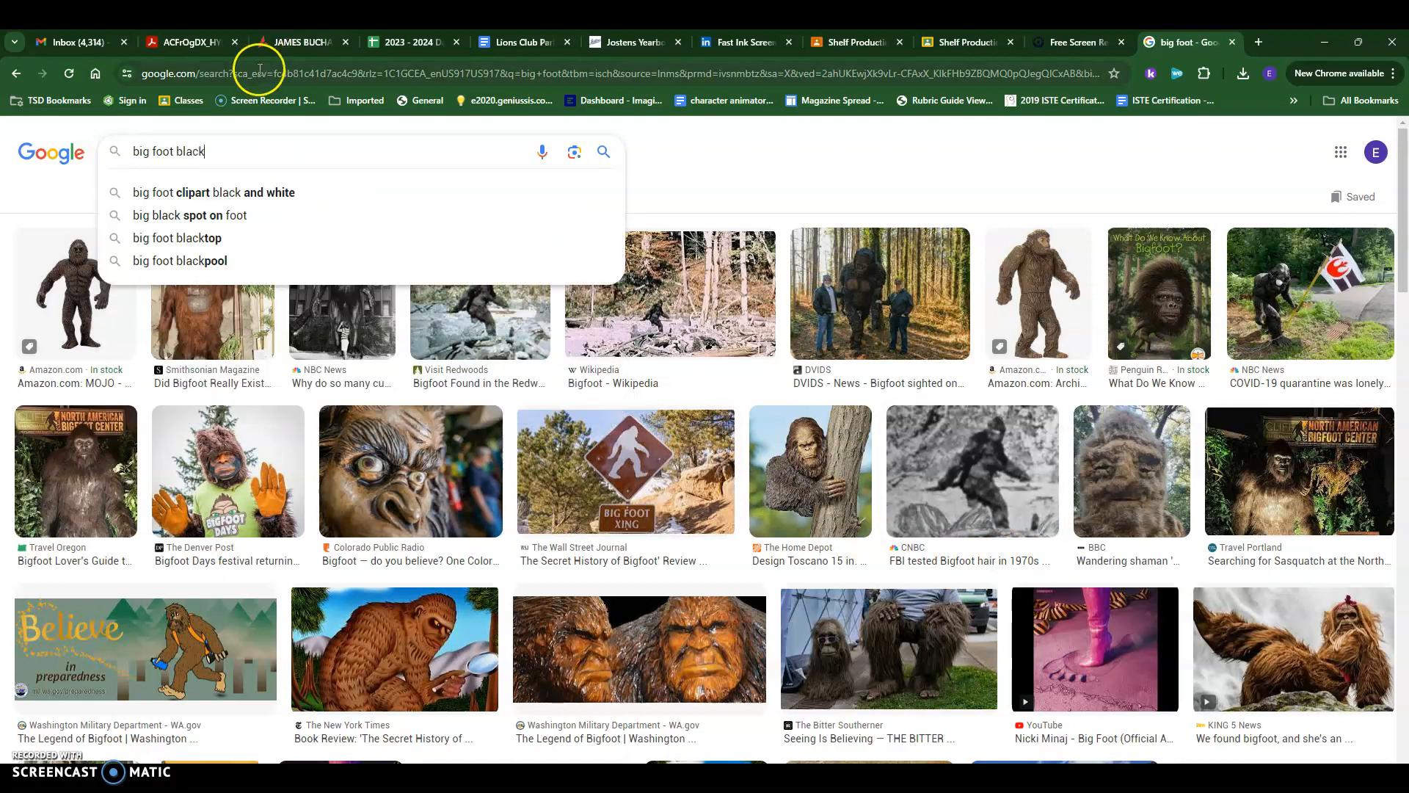
{"action": "left_click", "coordinate": [245, 194]}
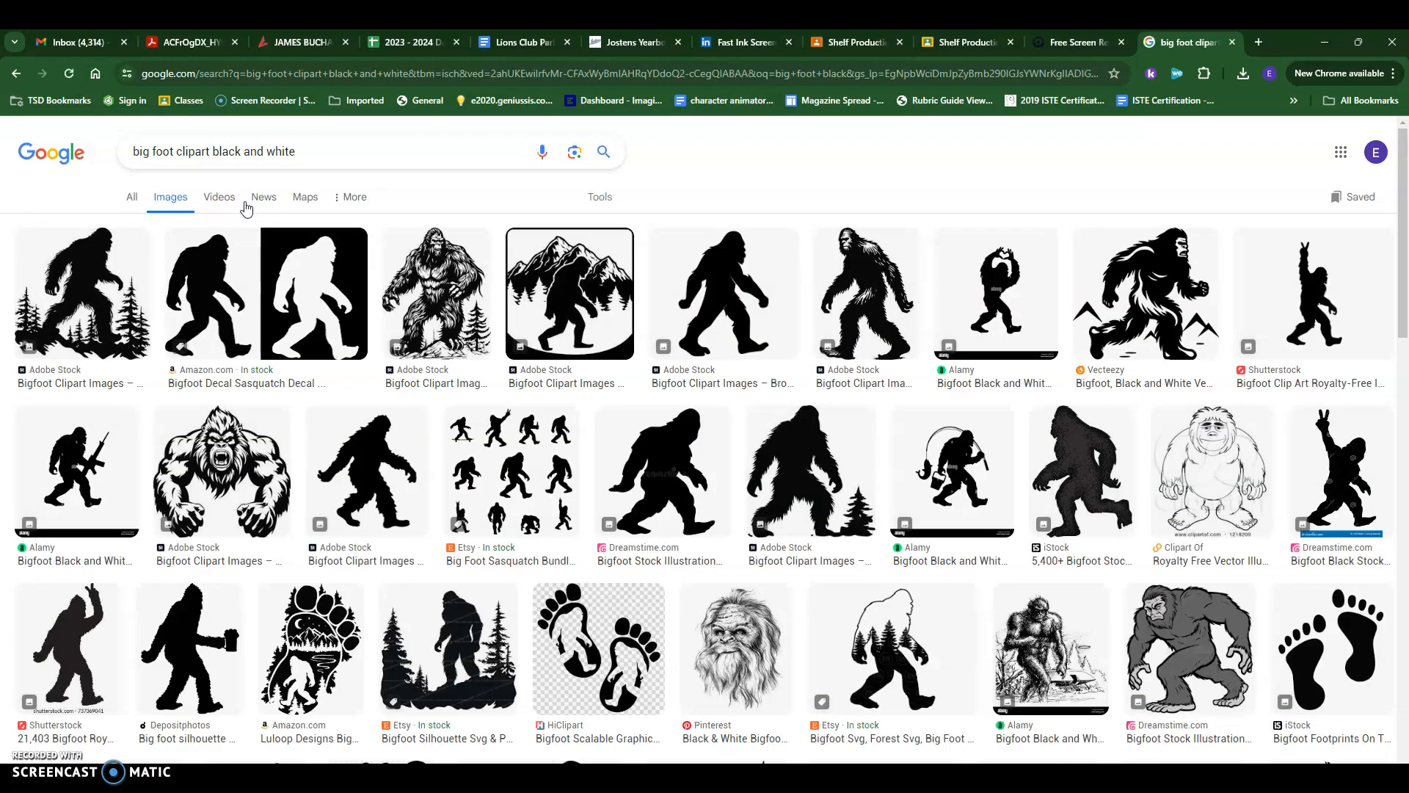
- Open the bigfoot footprint silhouette image in the results and copy it
{"action": "left_click", "coordinate": [331, 639]}
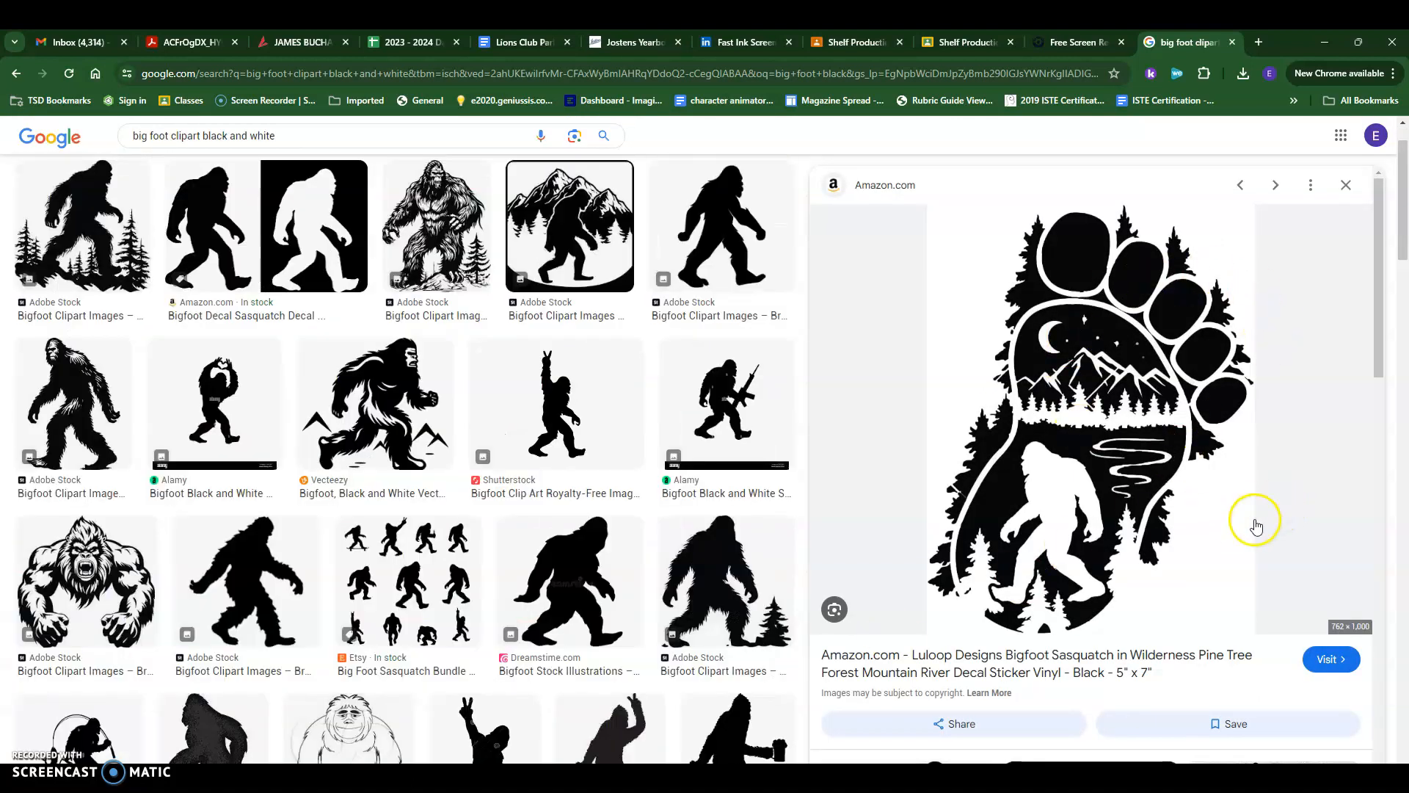
{"action": "scroll", "coordinate": [1257, 514], "scroll_direction": "down", "scroll_amount": 2}
{"action": "scroll", "coordinate": [1252, 475], "scroll_direction": "down", "scroll_amount": 6}
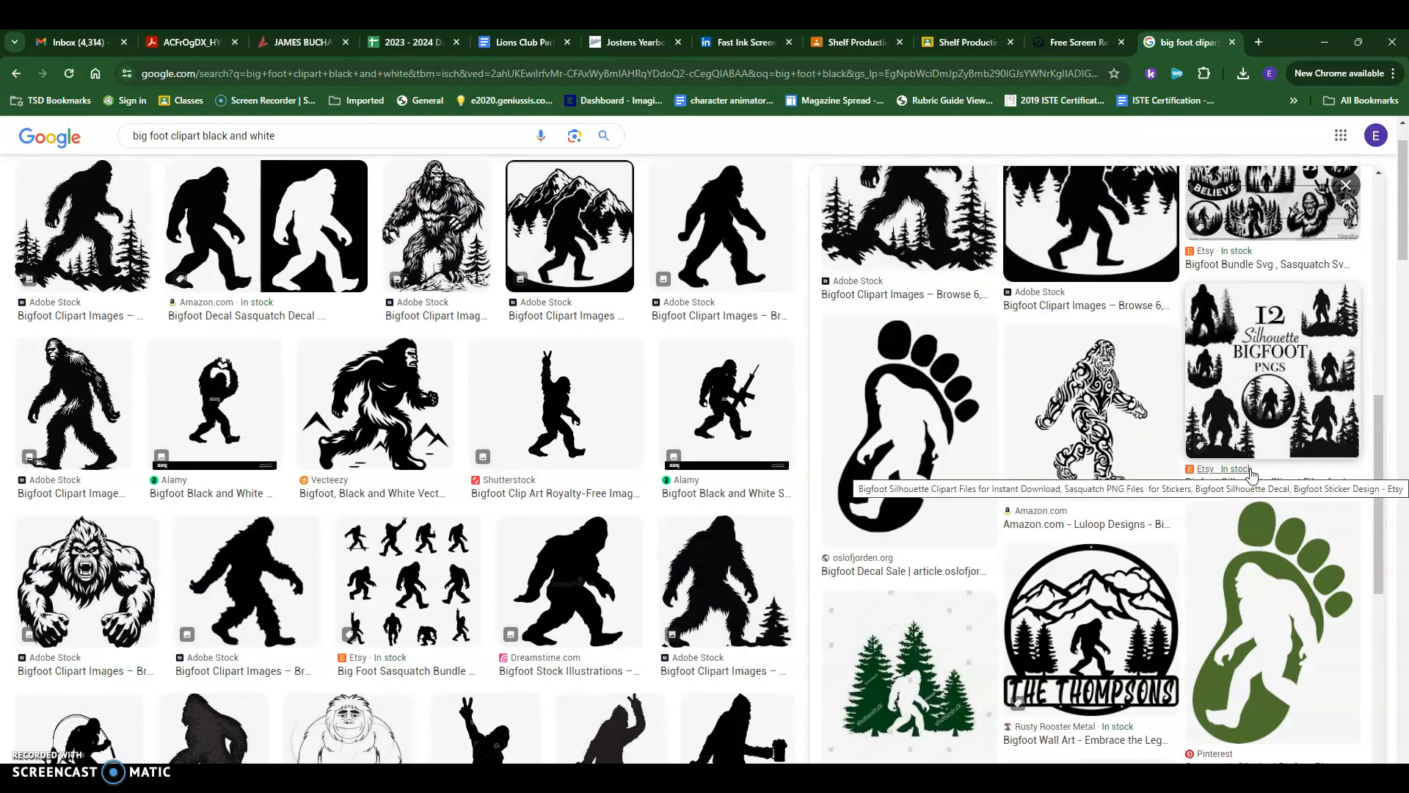
{"action": "scroll", "coordinate": [1252, 475], "scroll_direction": "up", "scroll_amount": 8}
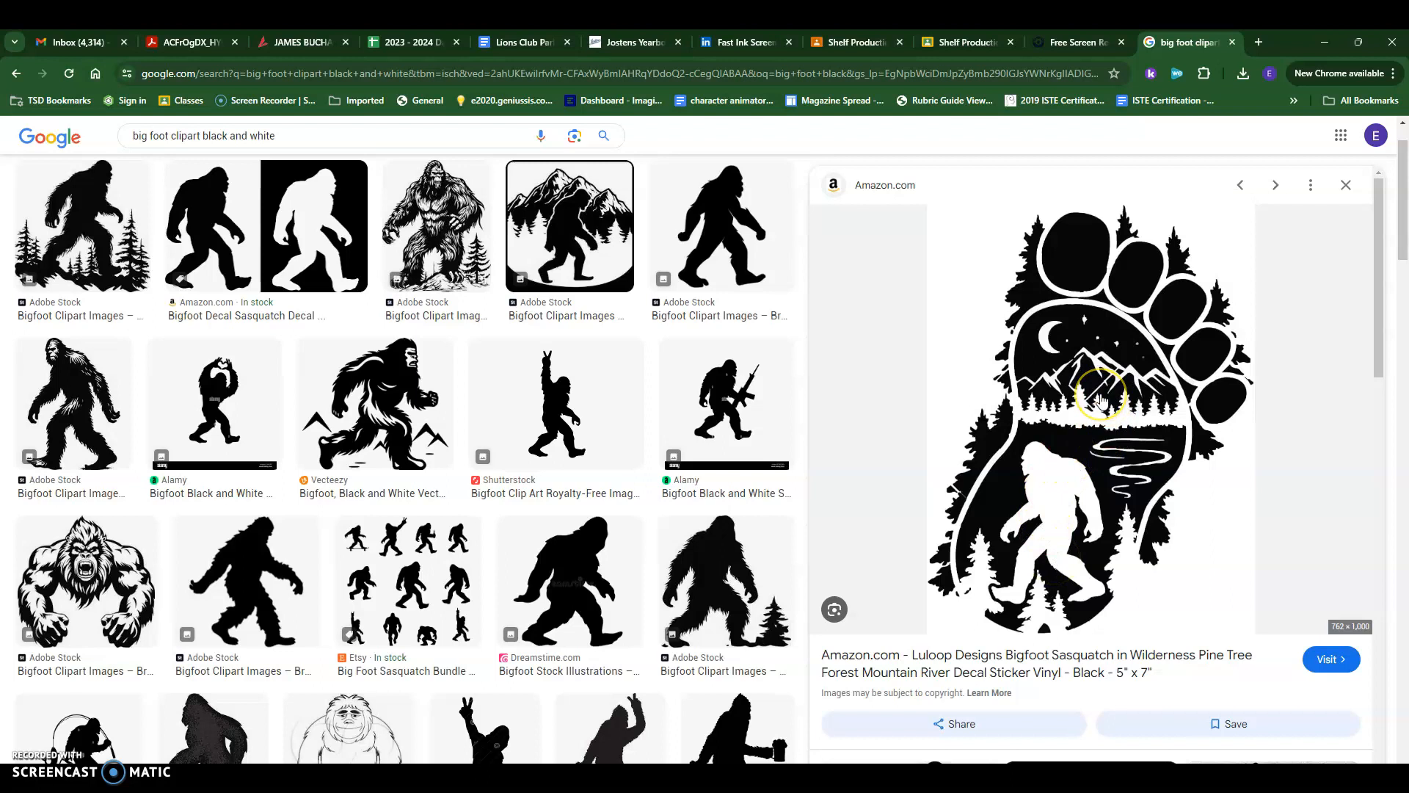
{"action": "right_click", "coordinate": [1080, 452]}
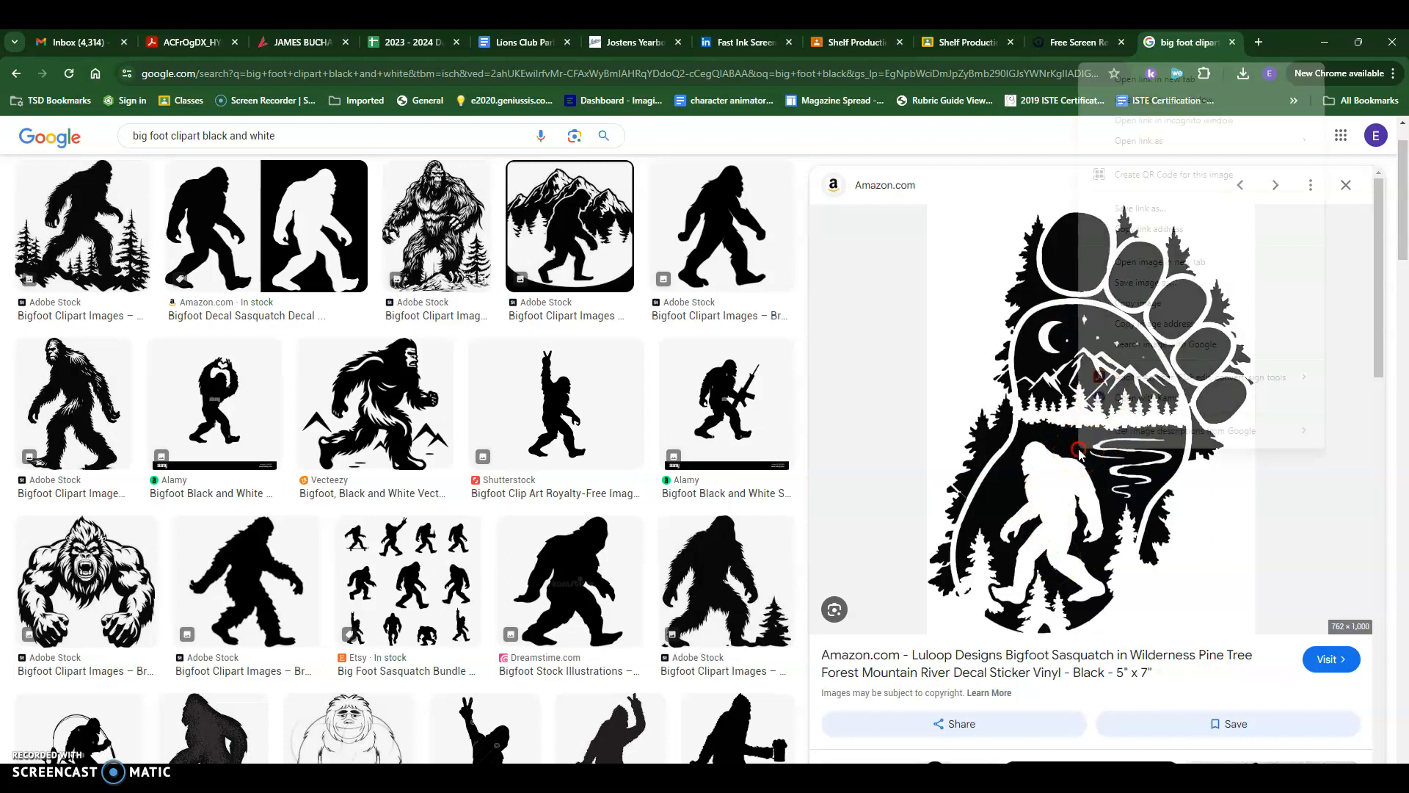
{"action": "left_click", "coordinate": [1130, 302]}
- Return to the design software and paste the copied image into the new document
{"action": "left_click", "coordinate": [944, 760]}
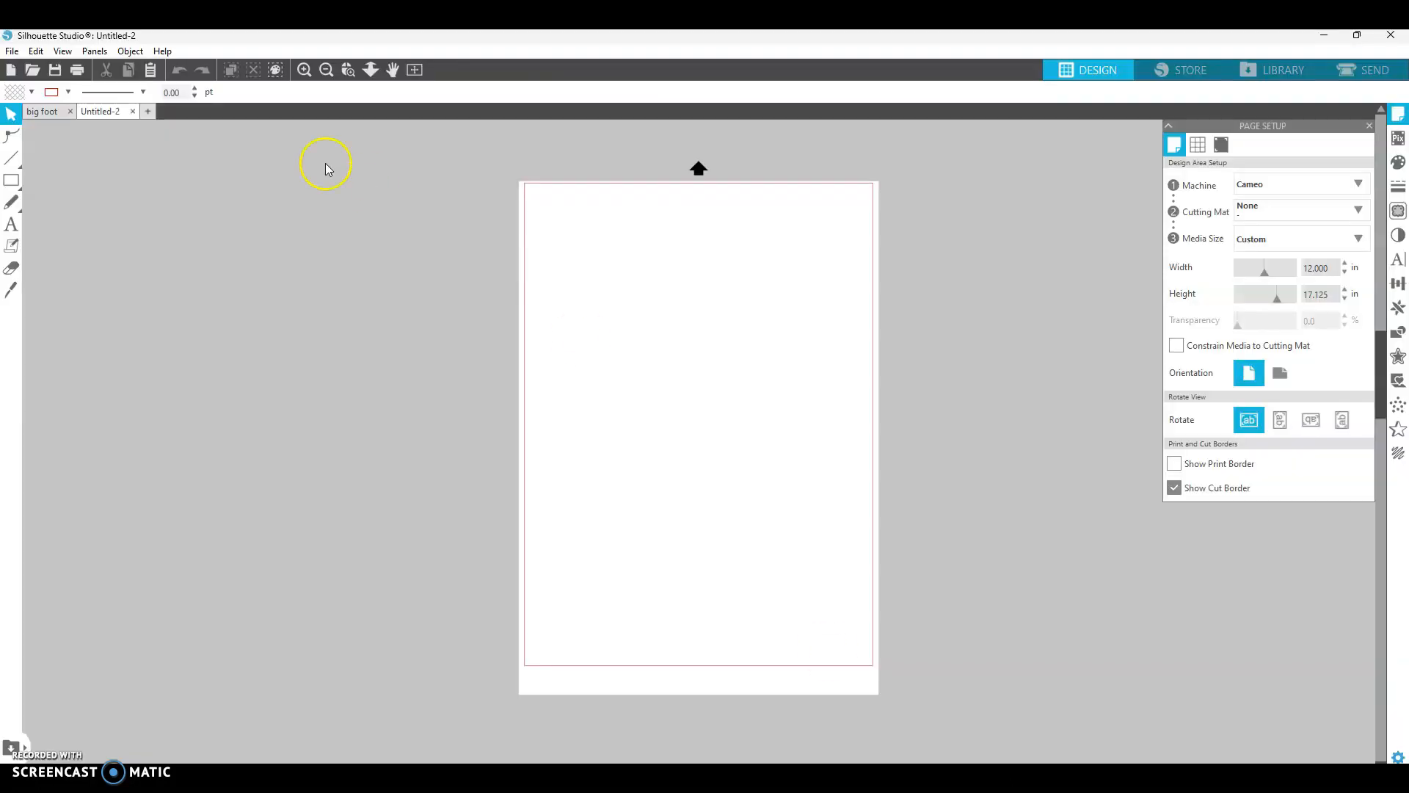
{"action": "left_click", "coordinate": [36, 51]}
{"action": "left_click", "coordinate": [71, 139]}
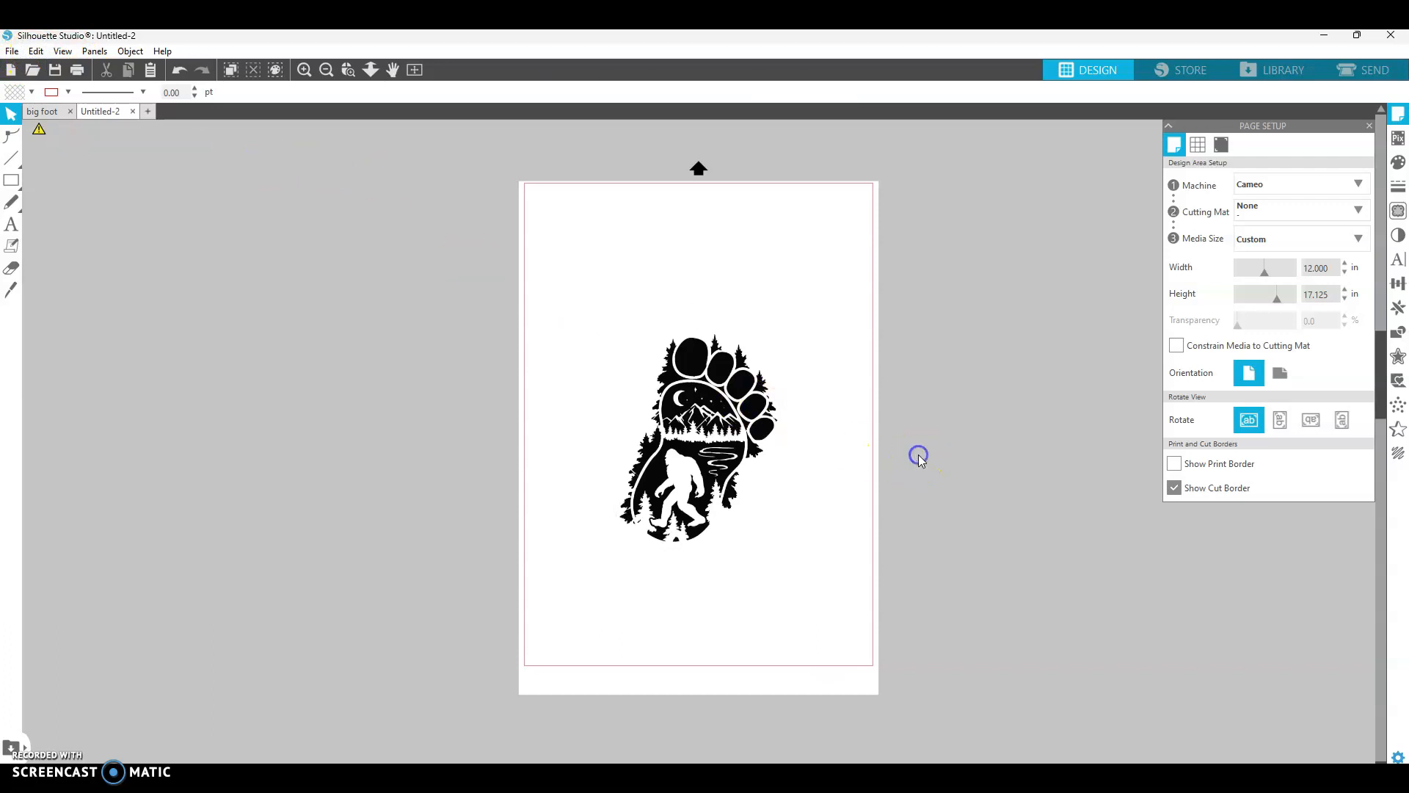
- Trace the pasted footprint image with the threshold set to 66%
{"action": "left_click", "coordinate": [1398, 212]}
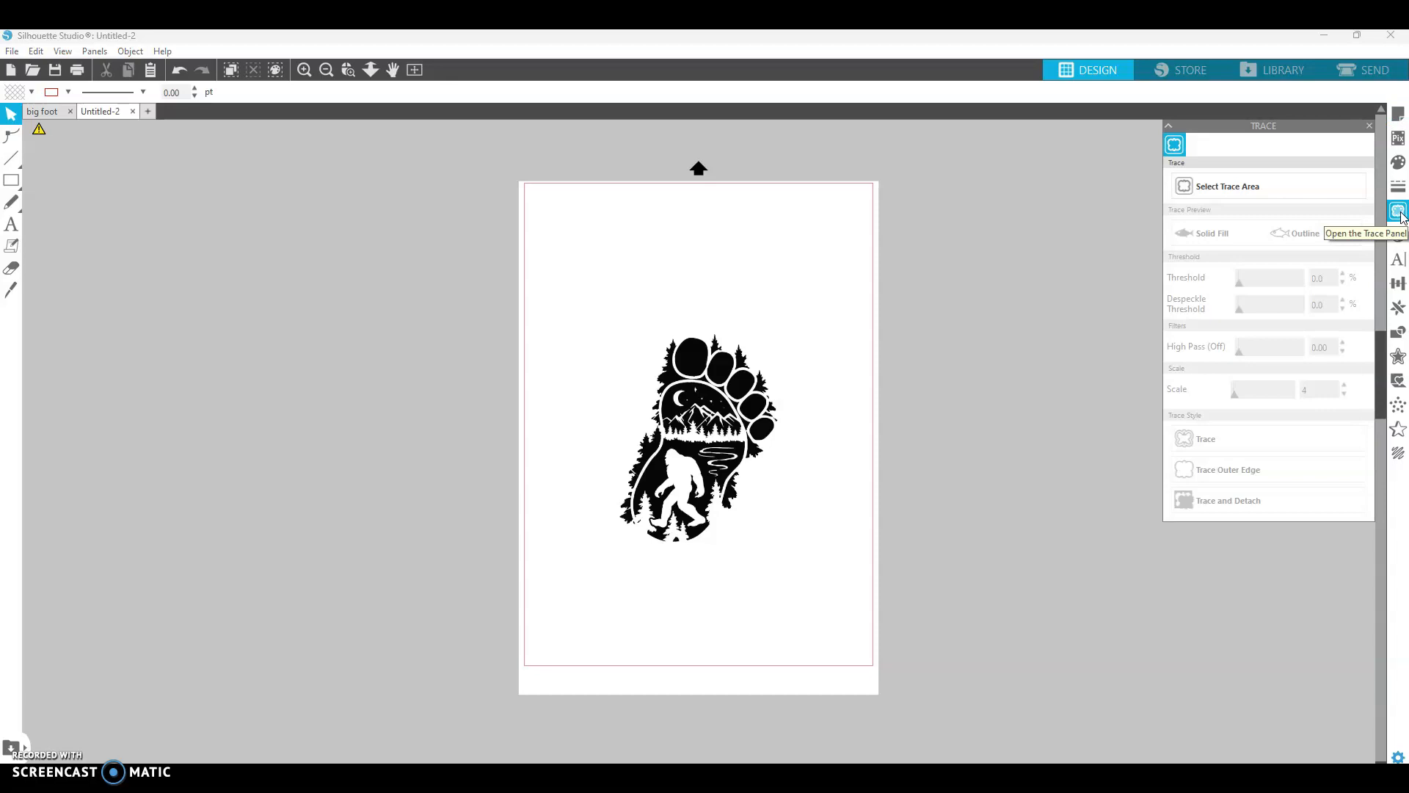
{"action": "left_click", "coordinate": [1247, 189]}
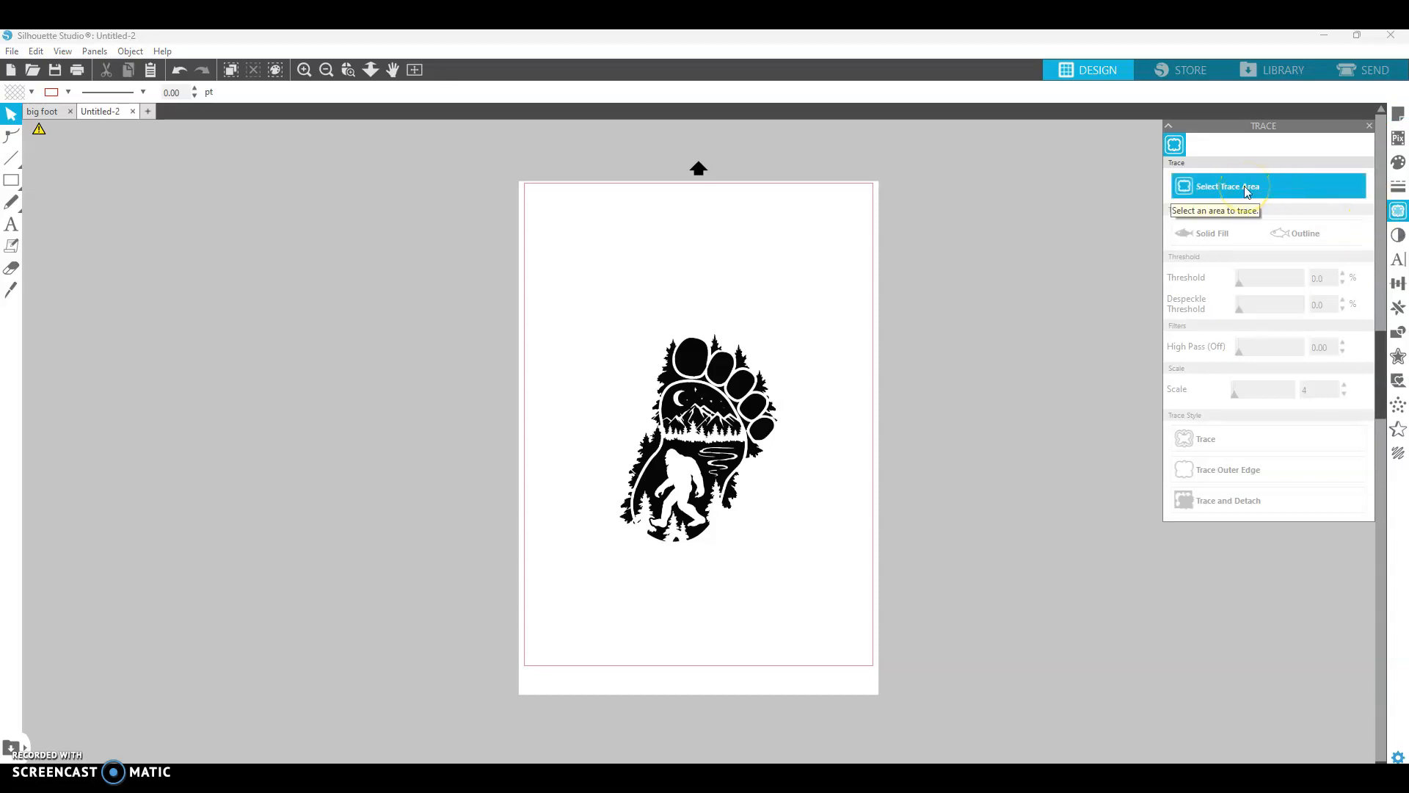
{"action": "left_click", "coordinate": [1246, 191]}
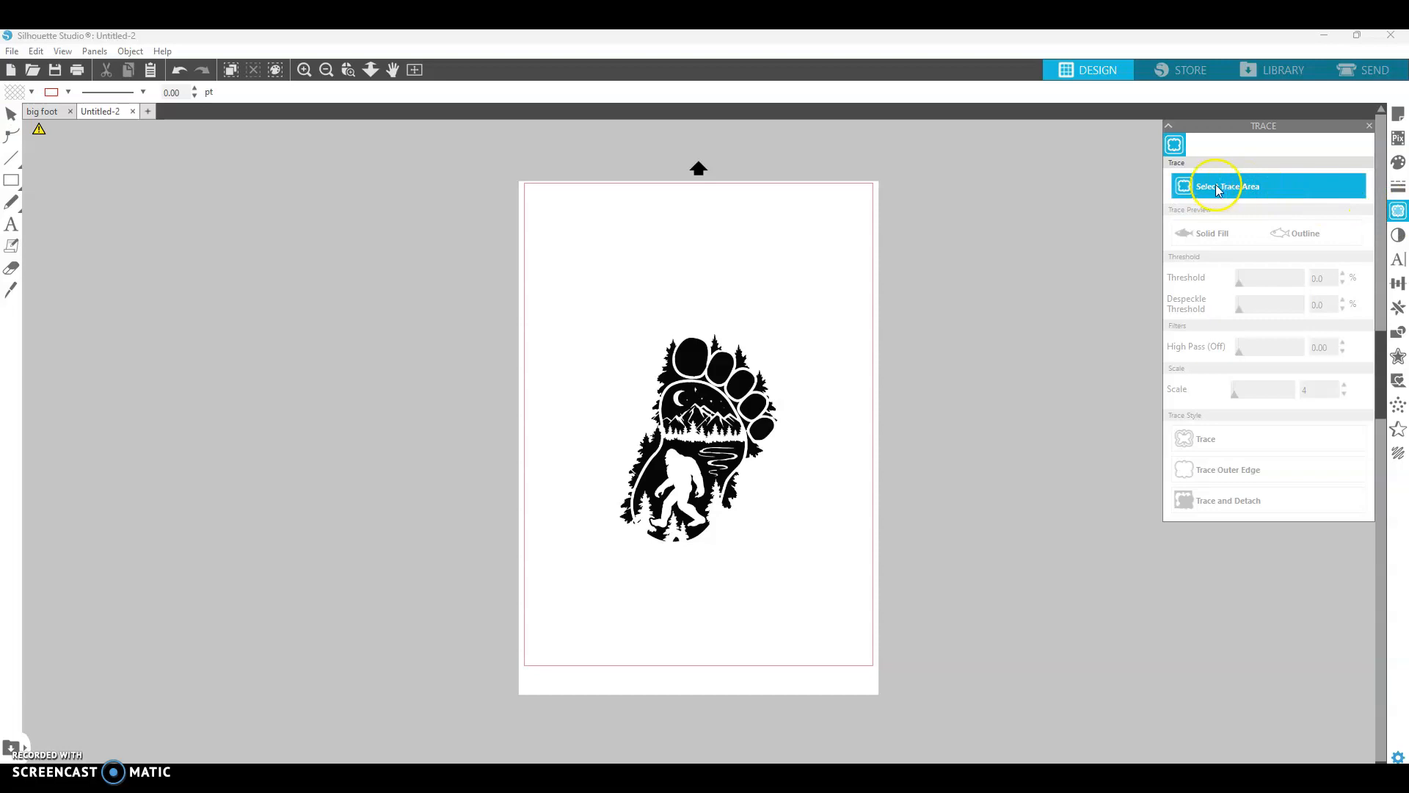
{"action": "mouse_move", "coordinate": [571, 295]}
{"action": "left_mouse_down"}
{"action": "mouse_move", "coordinate": [710, 378]}
{"action": "mouse_move", "coordinate": [817, 613]}
{"action": "left_mouse_up"}
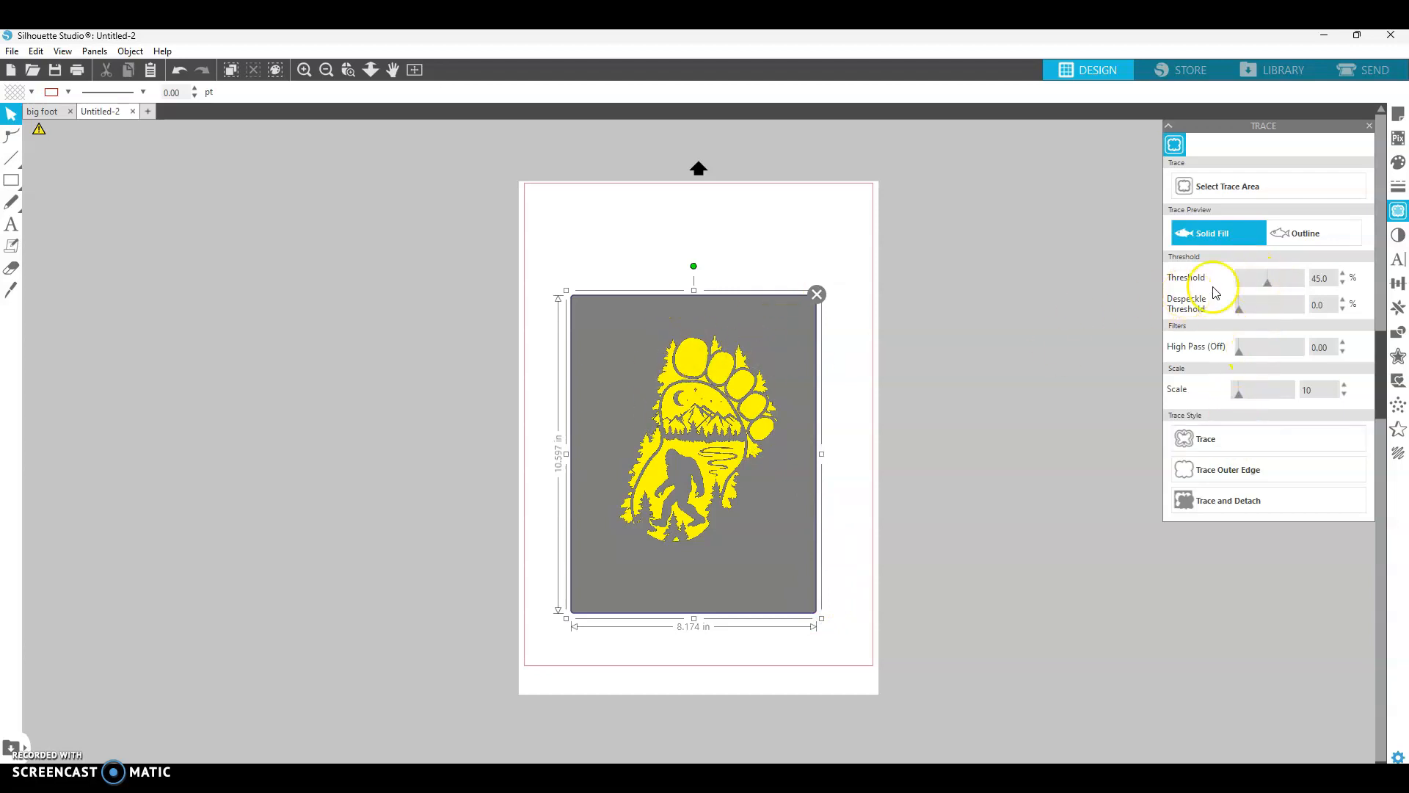
{"action": "mouse_move", "coordinate": [1272, 291]}
{"action": "left_mouse_down"}
{"action": "mouse_move", "coordinate": [1299, 287]}
{"action": "mouse_move", "coordinate": [1231, 295]}
{"action": "mouse_move", "coordinate": [1283, 296]}
{"action": "left_mouse_up"}
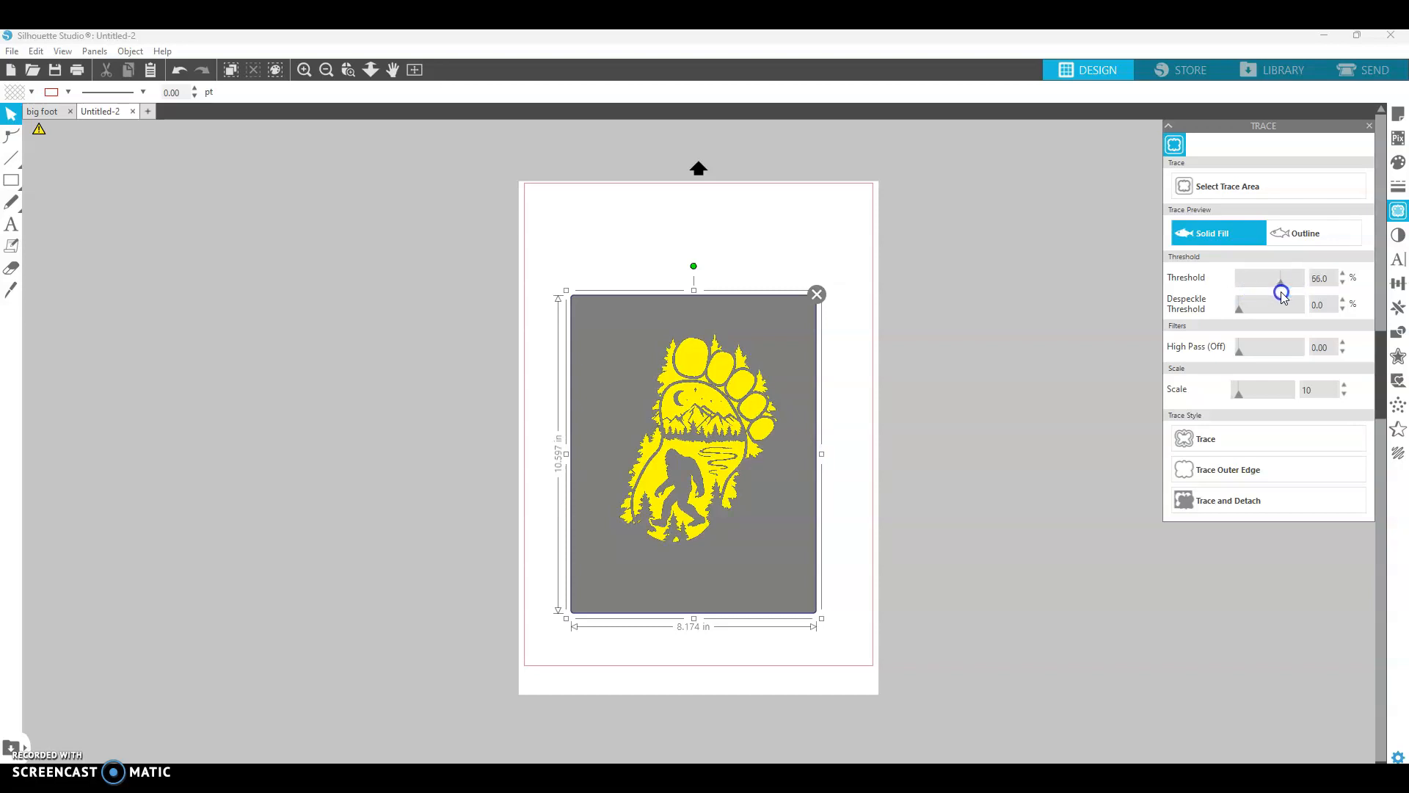
{"action": "left_click", "coordinate": [1225, 439]}
- Move the source image aside and enlarge the traced footprint outline to about 7.7 × 10.1 in
{"action": "mouse_move", "coordinate": [739, 465]}
{"action": "left_mouse_down"}
{"action": "mouse_move", "coordinate": [547, 466]}
{"action": "mouse_move", "coordinate": [446, 445]}
{"action": "left_mouse_up"}
{"action": "left_click_drag", "start_coordinate": [717, 484], "coordinate": [1052, 526]}
{"action": "left_click", "coordinate": [432, 428]}
{"action": "left_click_drag", "start_coordinate": [428, 438], "coordinate": [671, 418]}
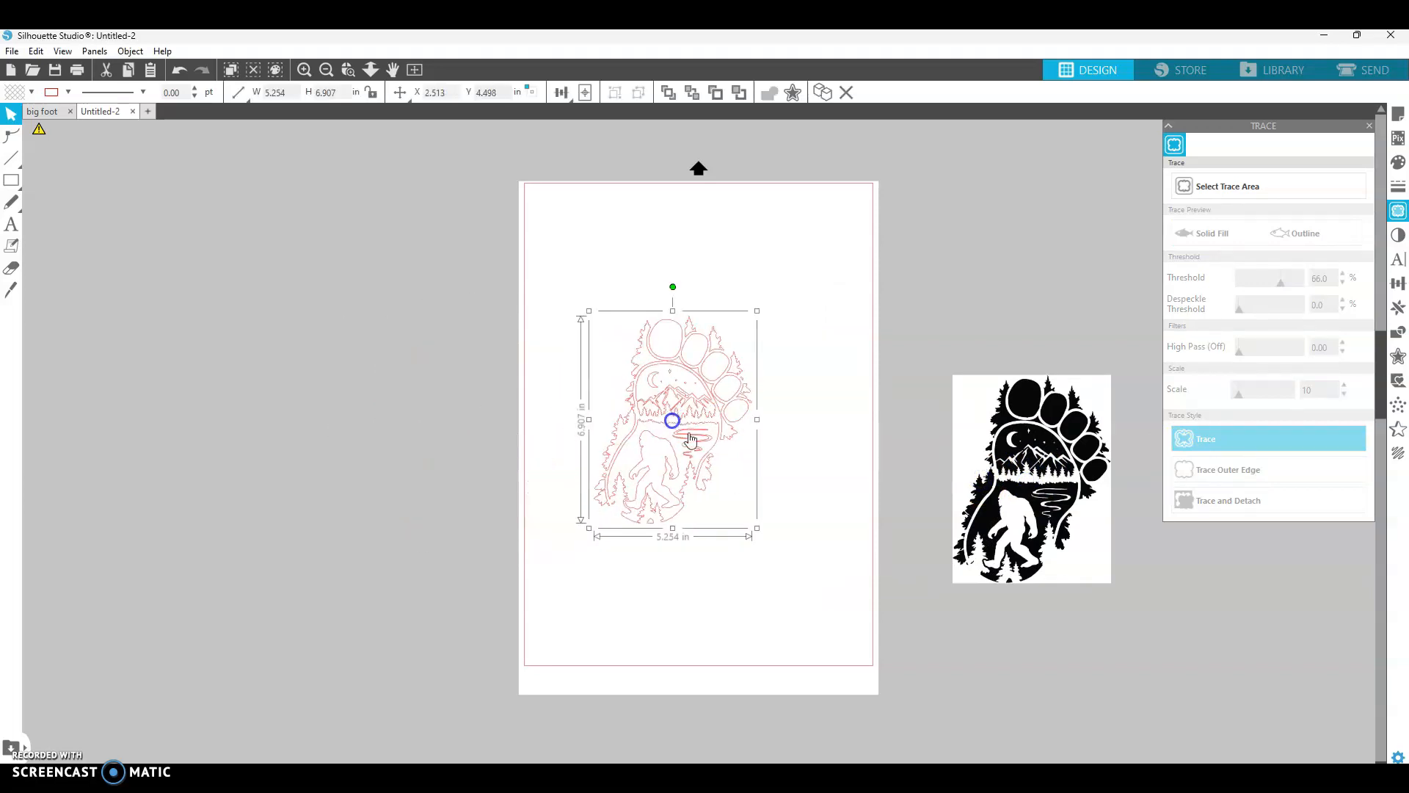
{"action": "left_click_drag", "start_coordinate": [757, 530], "coordinate": [828, 614]}
{"action": "left_click_drag", "start_coordinate": [729, 455], "coordinate": [721, 420]}
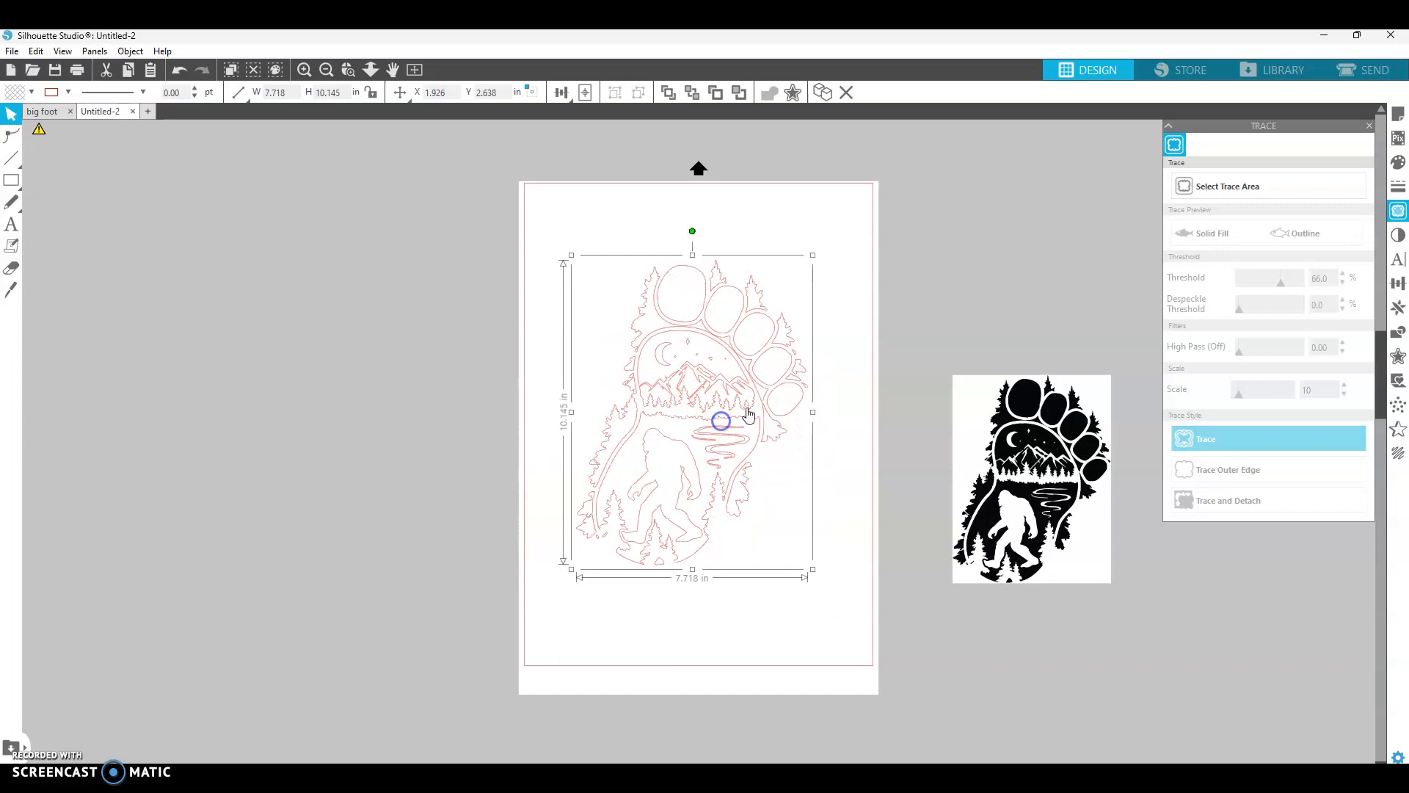
{"action": "left_click", "coordinate": [904, 314]}
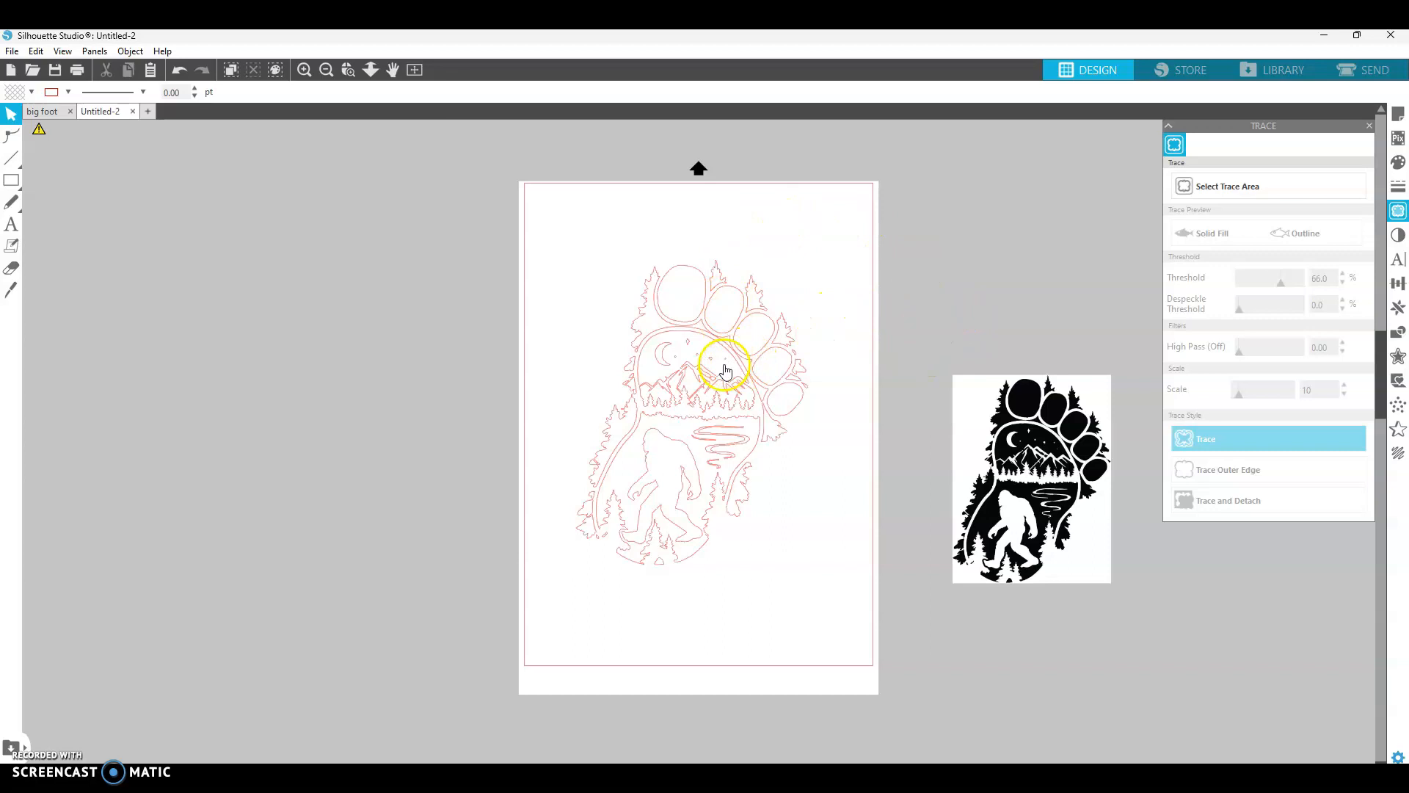
- Move the traced outline and the source image off the page to the right
{"action": "mouse_move", "coordinate": [729, 367]}
{"action": "left_mouse_down"}
{"action": "mouse_move", "coordinate": [1042, 283]}
{"action": "mouse_move", "coordinate": [1108, 233]}
{"action": "mouse_move", "coordinate": [1265, 579]}
{"action": "mouse_move", "coordinate": [1285, 580]}
{"action": "left_mouse_up"}
{"action": "left_click_drag", "start_coordinate": [1085, 522], "coordinate": [1123, 591]}
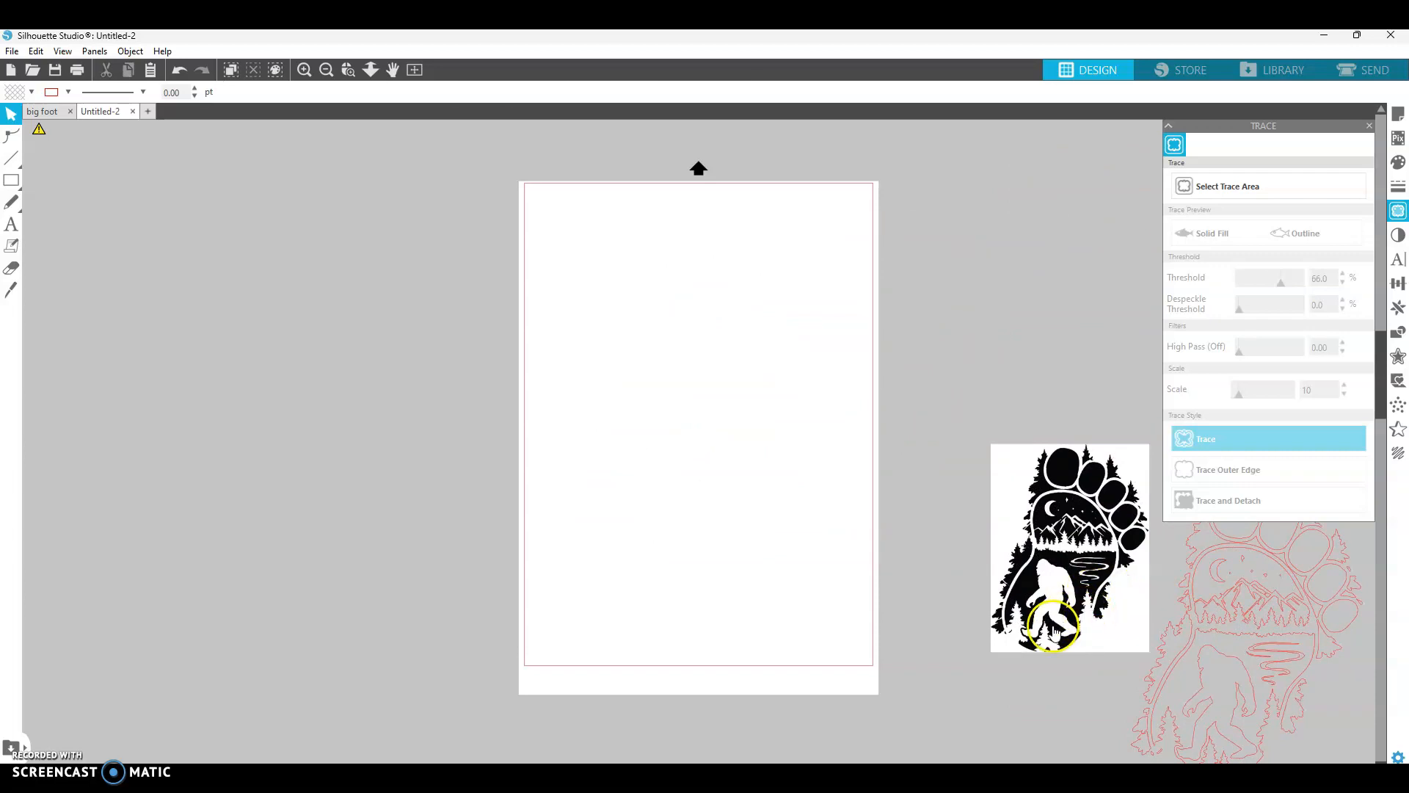
- In the big foot document, copy the black circular bigfoot image
{"action": "left_click", "coordinate": [41, 111]}
{"action": "left_click_drag", "start_coordinate": [994, 534], "coordinate": [891, 414]}
{"action": "right_click", "coordinate": [891, 413]}
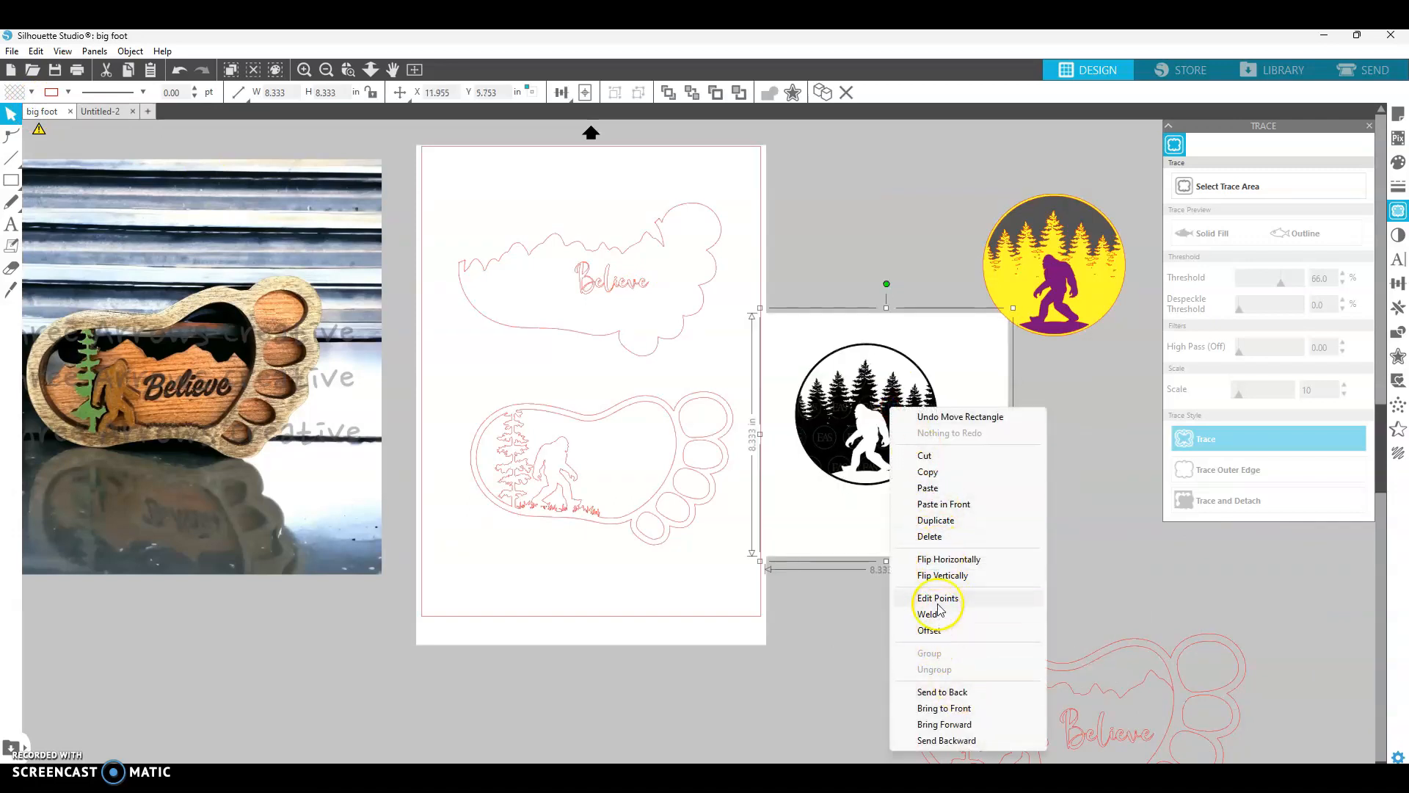
{"action": "left_click", "coordinate": [950, 472]}
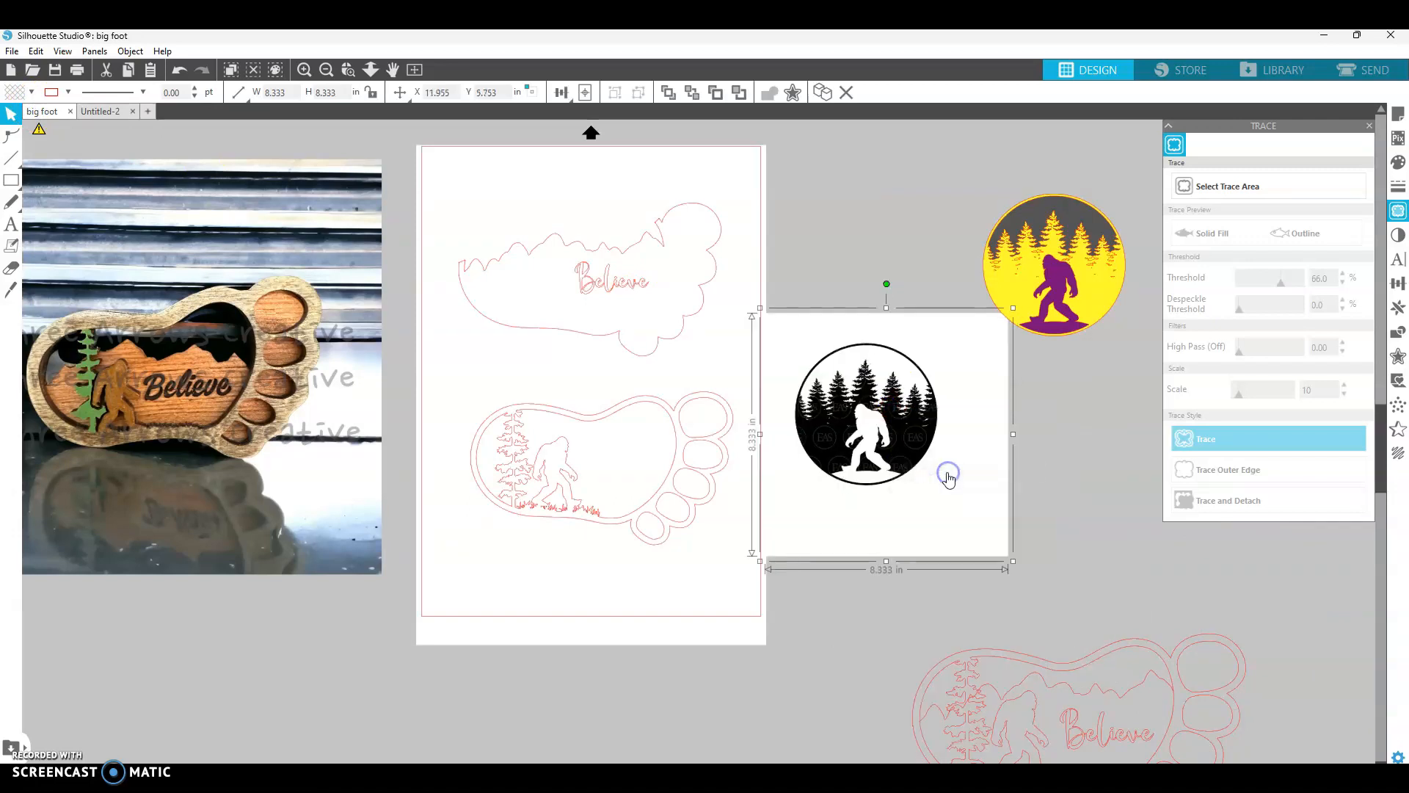
- Paste the circular bigfoot image into the Untitled-2 document and place it on the page
{"action": "left_click", "coordinate": [103, 112]}
{"action": "key", "text": "ctrl+v"}
{"action": "mouse_move", "coordinate": [1017, 514]}
{"action": "left_mouse_down"}
{"action": "mouse_move", "coordinate": [612, 411]}
{"action": "mouse_move", "coordinate": [676, 411]}
{"action": "left_mouse_up"}
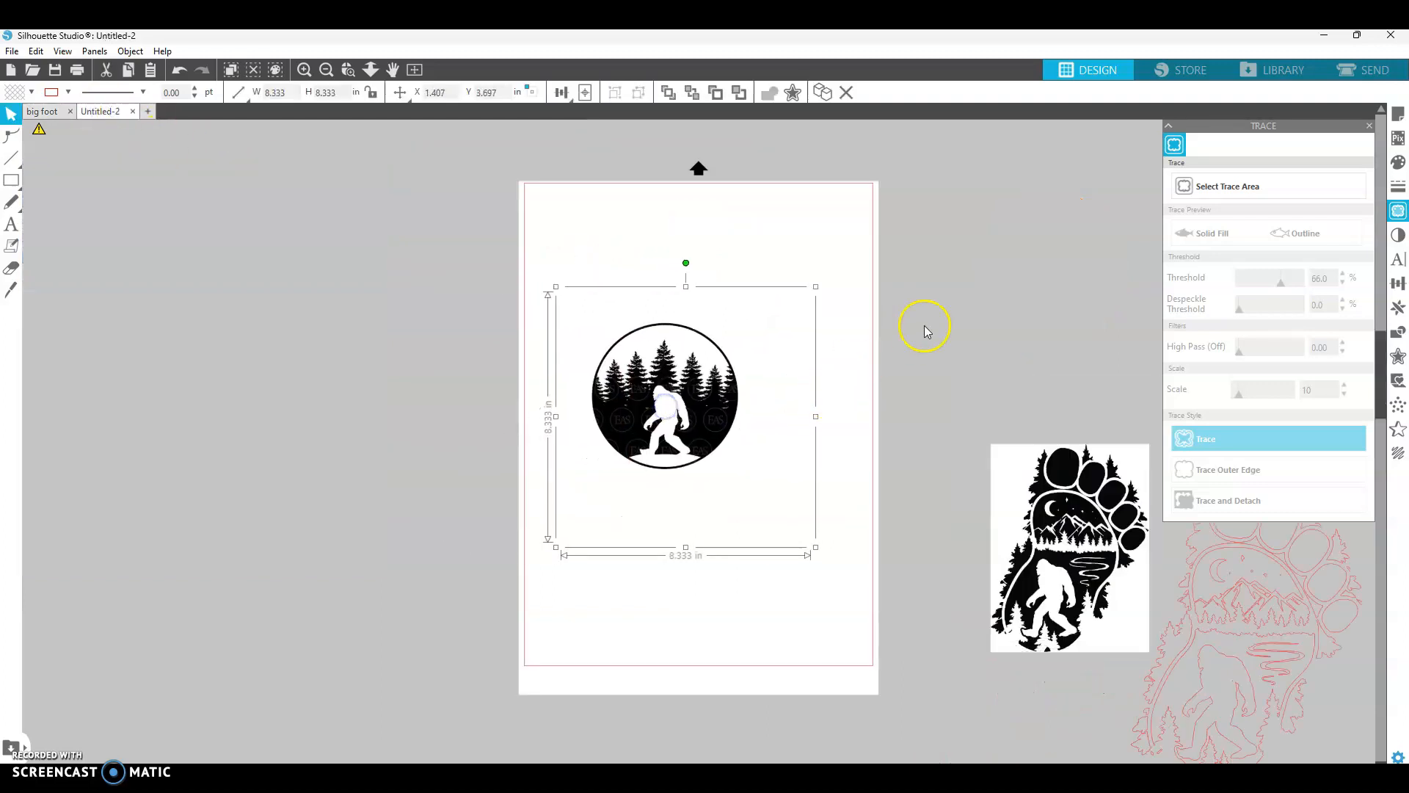
- Trace the circular bigfoot image with a trace area around it and the threshold at 46%
{"action": "left_click", "coordinate": [1204, 187]}
{"action": "left_click_drag", "start_coordinate": [552, 287], "coordinate": [811, 509]}
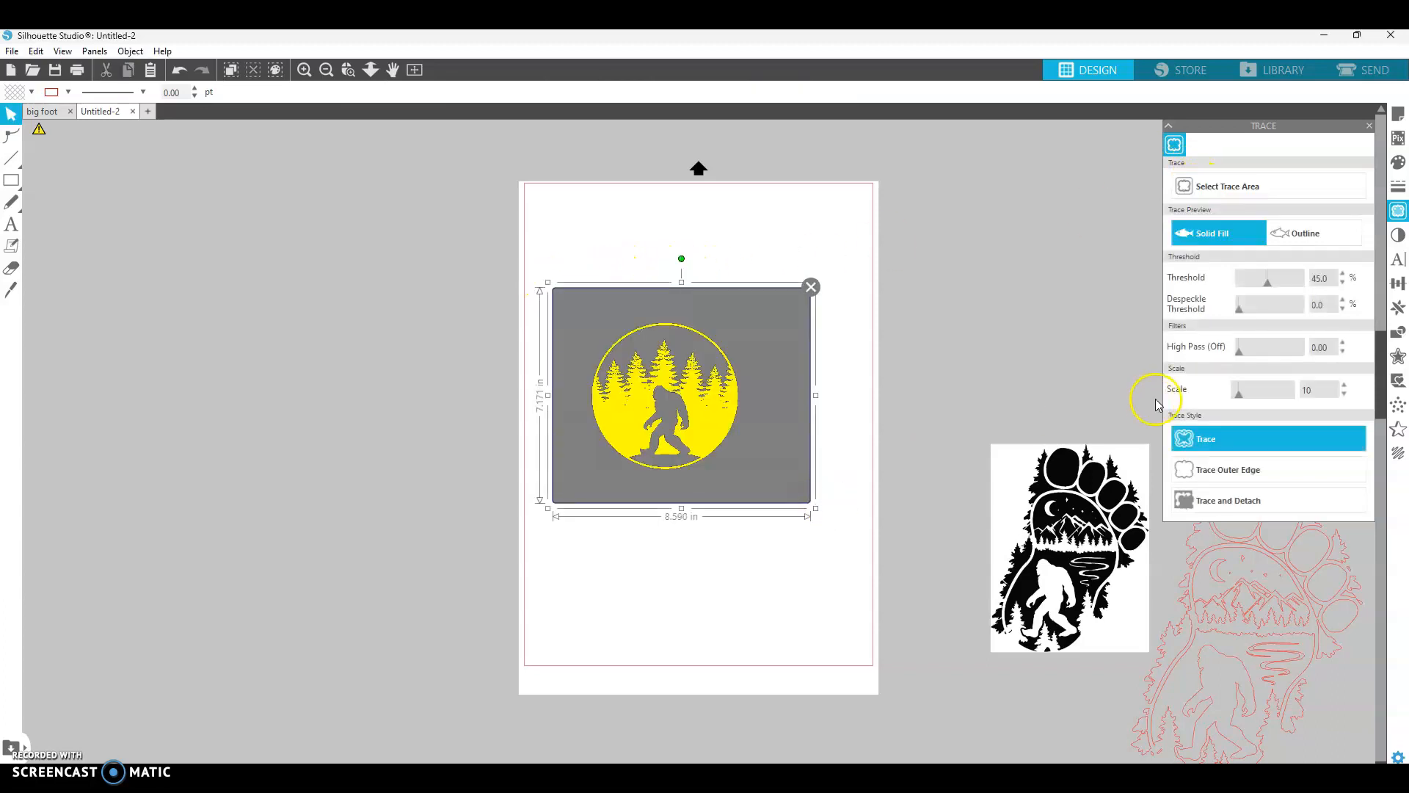
{"action": "left_click_drag", "start_coordinate": [1268, 285], "coordinate": [1270, 284]}
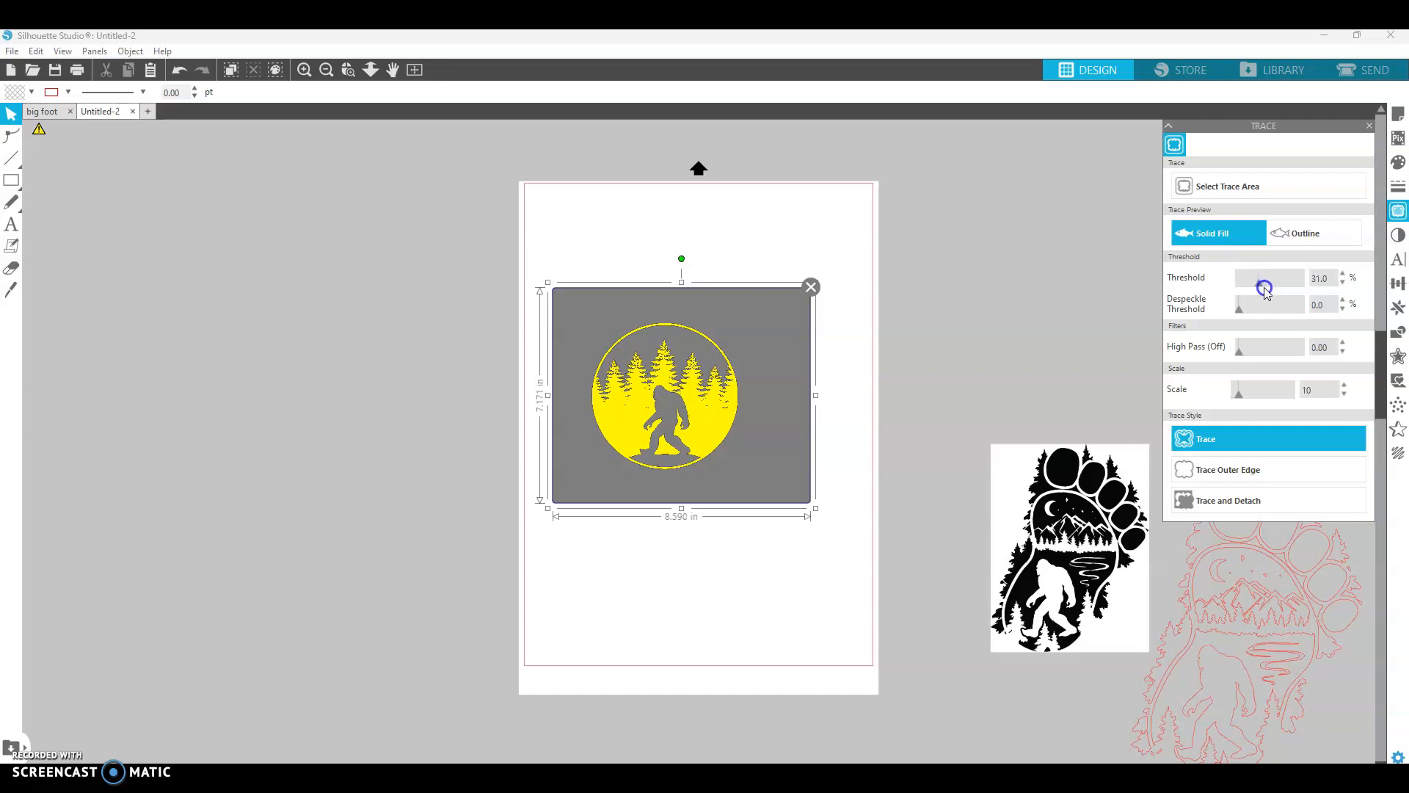
{"action": "left_click", "coordinate": [1237, 445]}
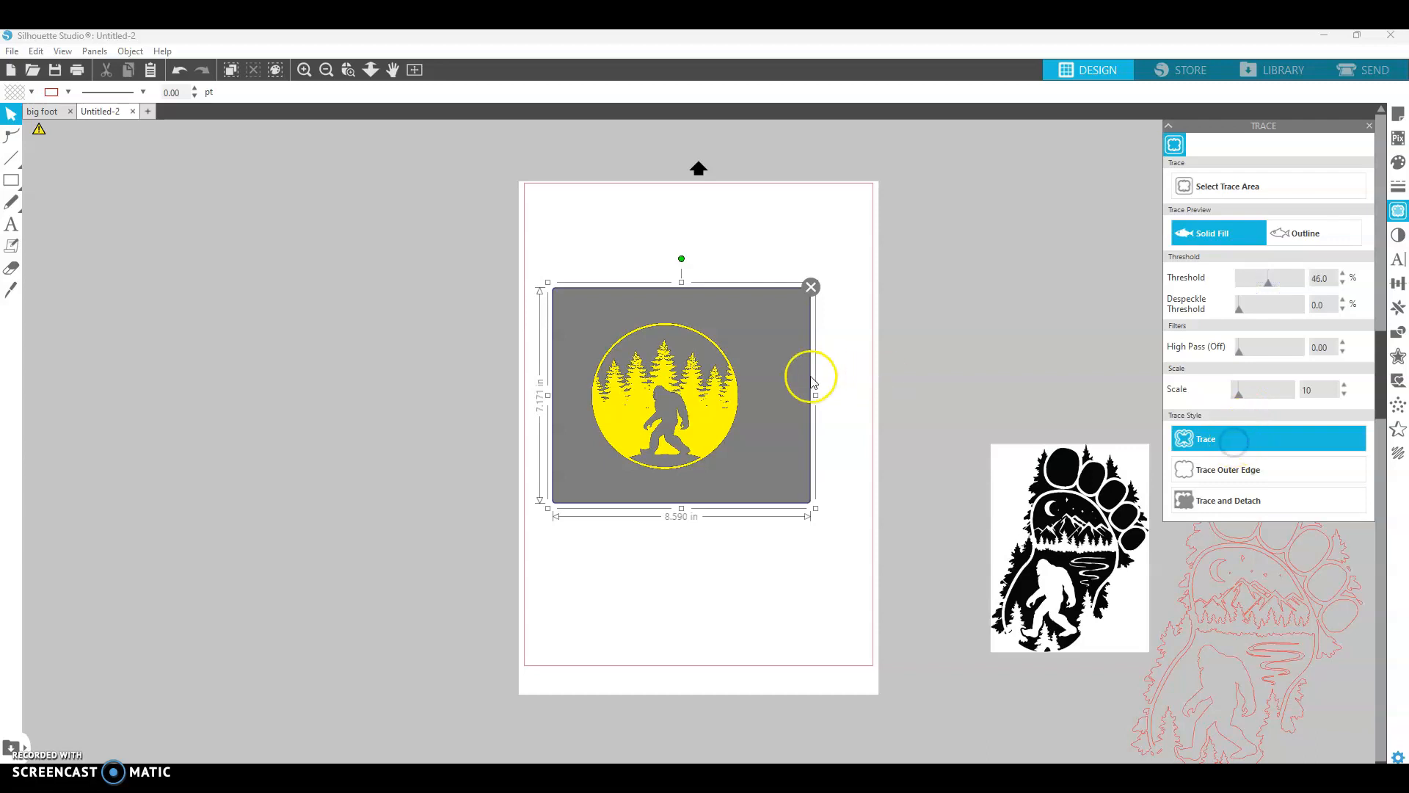
- Move the source image off the page to the right and place the traced circular outline on the page
{"action": "left_click_drag", "start_coordinate": [671, 380], "coordinate": [405, 375]}
{"action": "left_click_drag", "start_coordinate": [659, 364], "coordinate": [990, 218]}
{"action": "mouse_move", "coordinate": [415, 362]}
{"action": "left_mouse_down"}
{"action": "mouse_move", "coordinate": [576, 384]}
{"action": "mouse_move", "coordinate": [672, 355]}
{"action": "mouse_move", "coordinate": [677, 329]}
{"action": "left_mouse_up"}
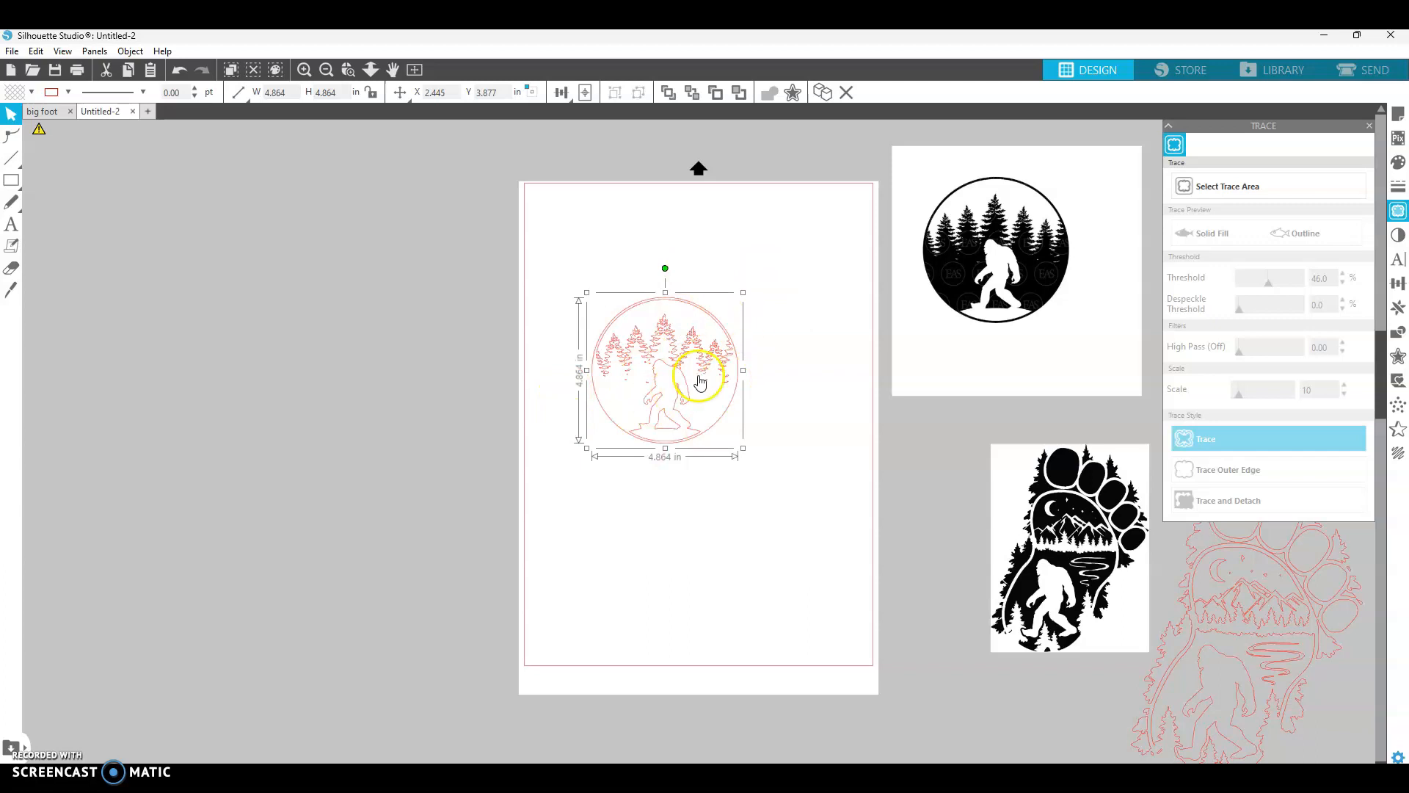
- Release the compound path of the traced circular outline
{"action": "scroll", "coordinate": [708, 317], "scroll_direction": "left", "scroll_amount": 1}
{"action": "scroll", "coordinate": [765, 352], "scroll_direction": "up", "scroll_amount": 3}
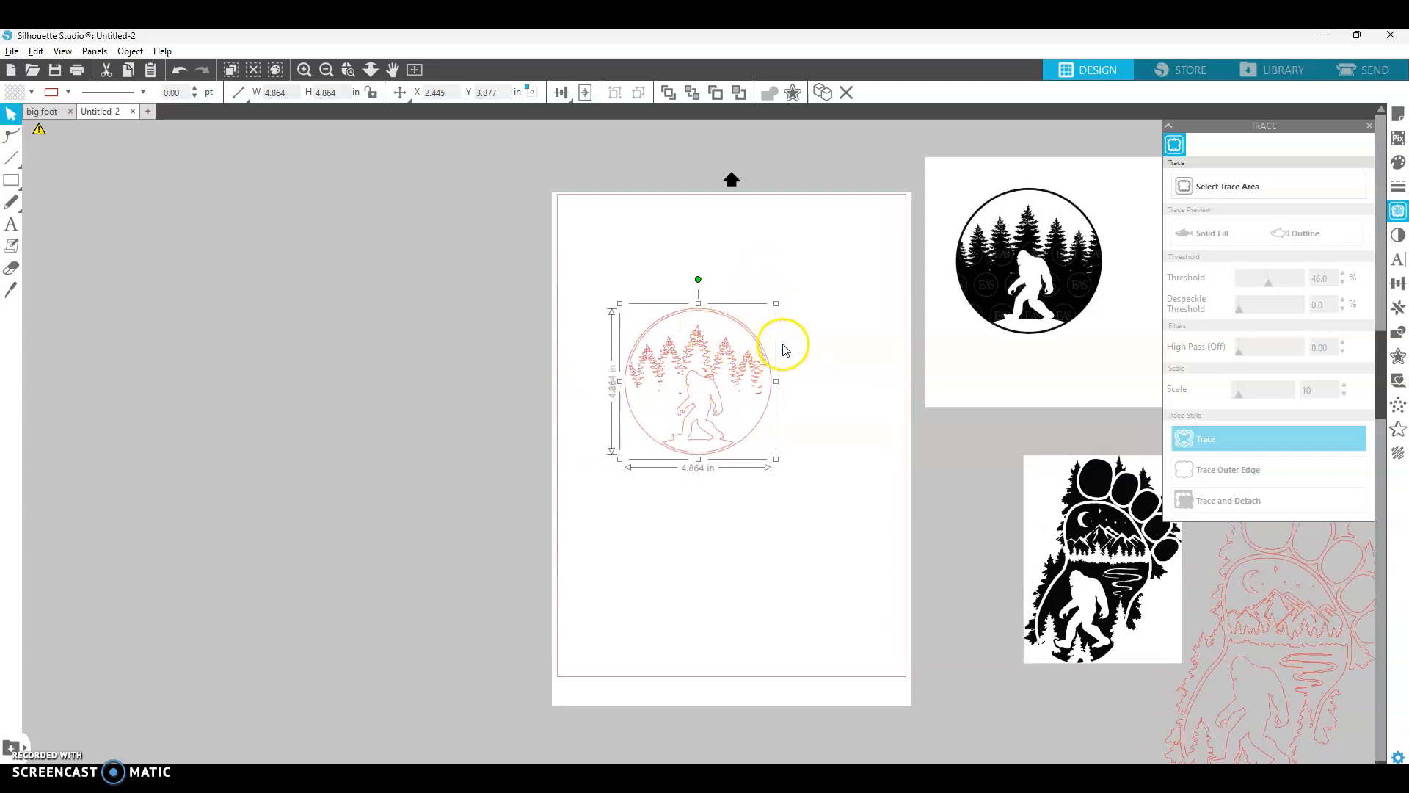
{"action": "scroll", "coordinate": [761, 362], "scroll_direction": "up", "scroll_amount": 3}
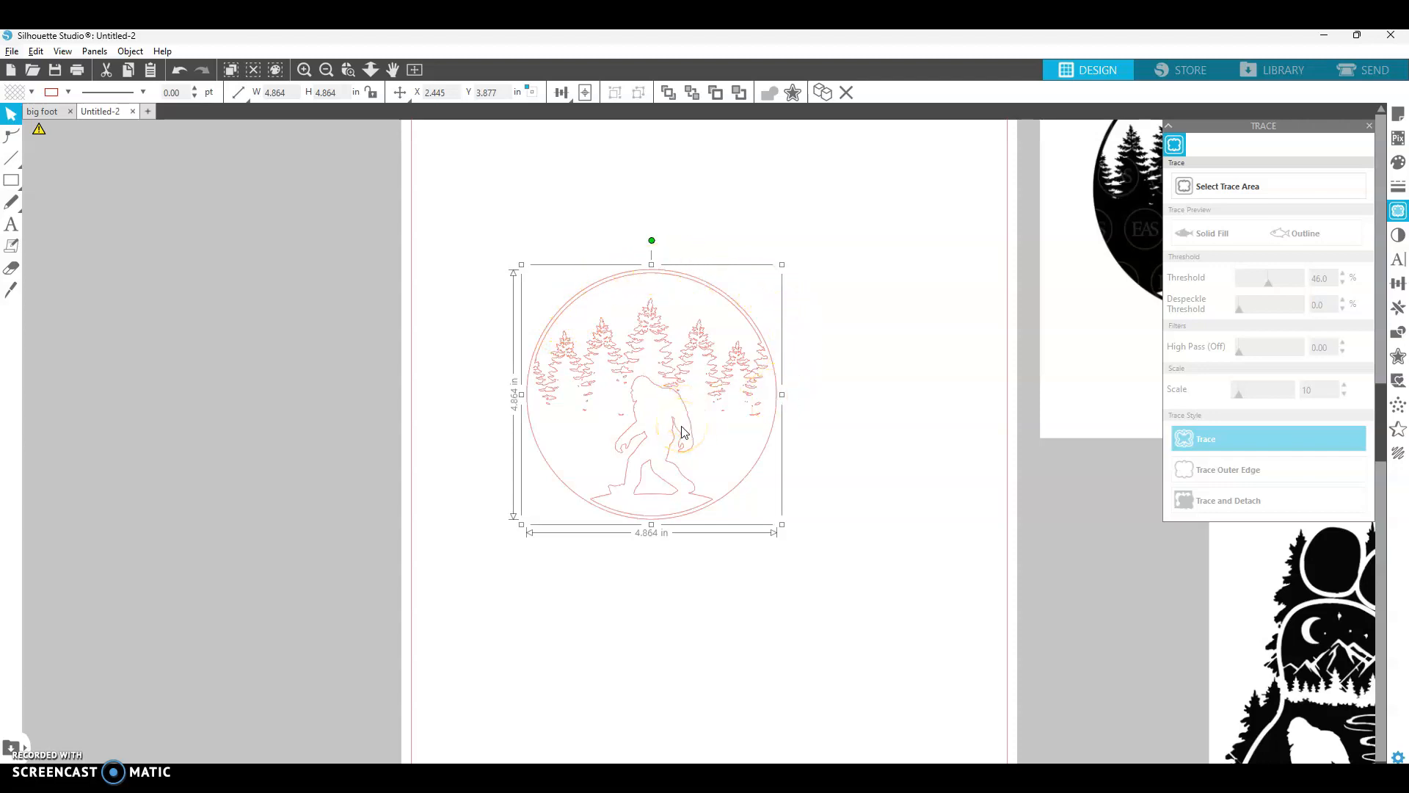
{"action": "left_click", "coordinate": [858, 481]}
{"action": "left_click", "coordinate": [736, 306]}
{"action": "right_click", "coordinate": [665, 411]}
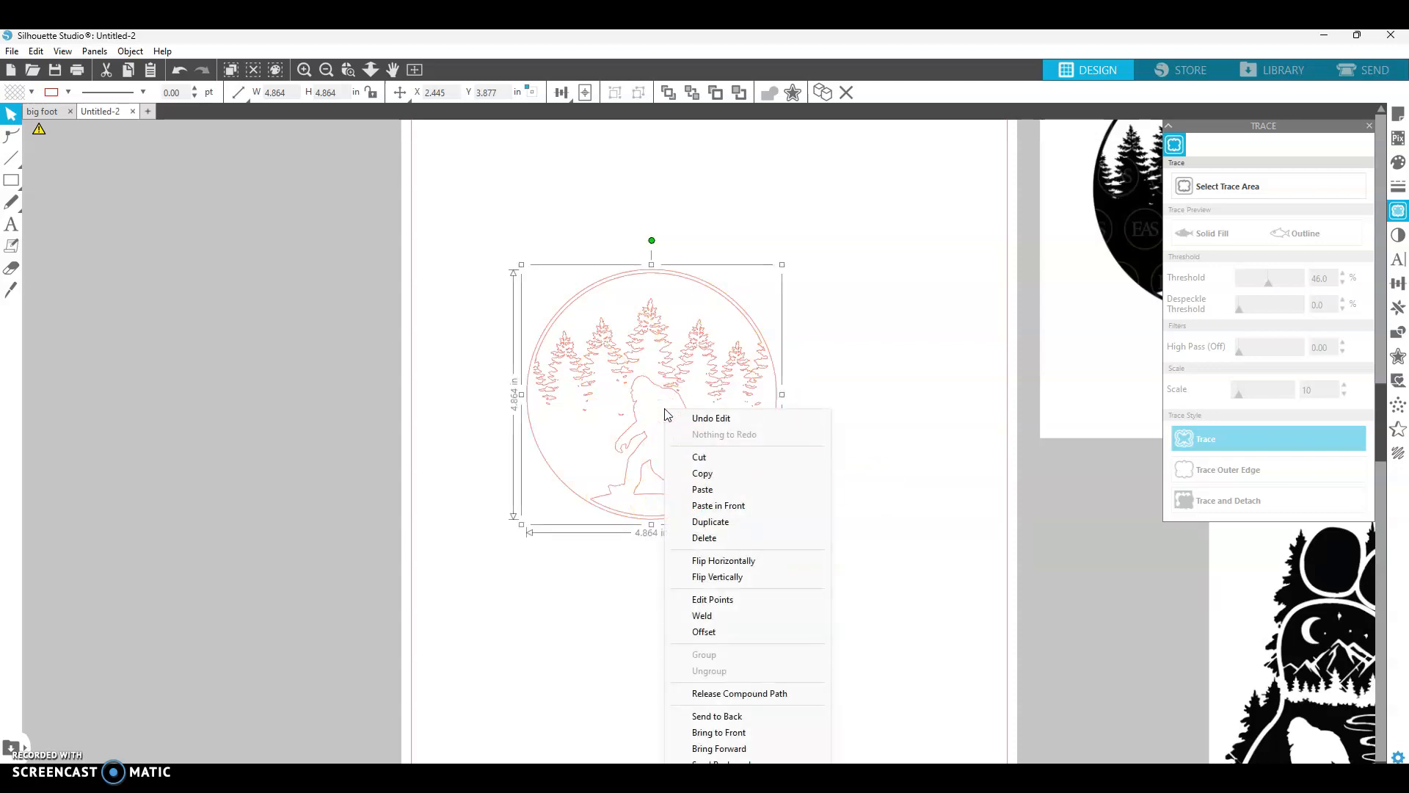
{"action": "left_click", "coordinate": [771, 693]}
{"action": "left_click", "coordinate": [873, 562]}
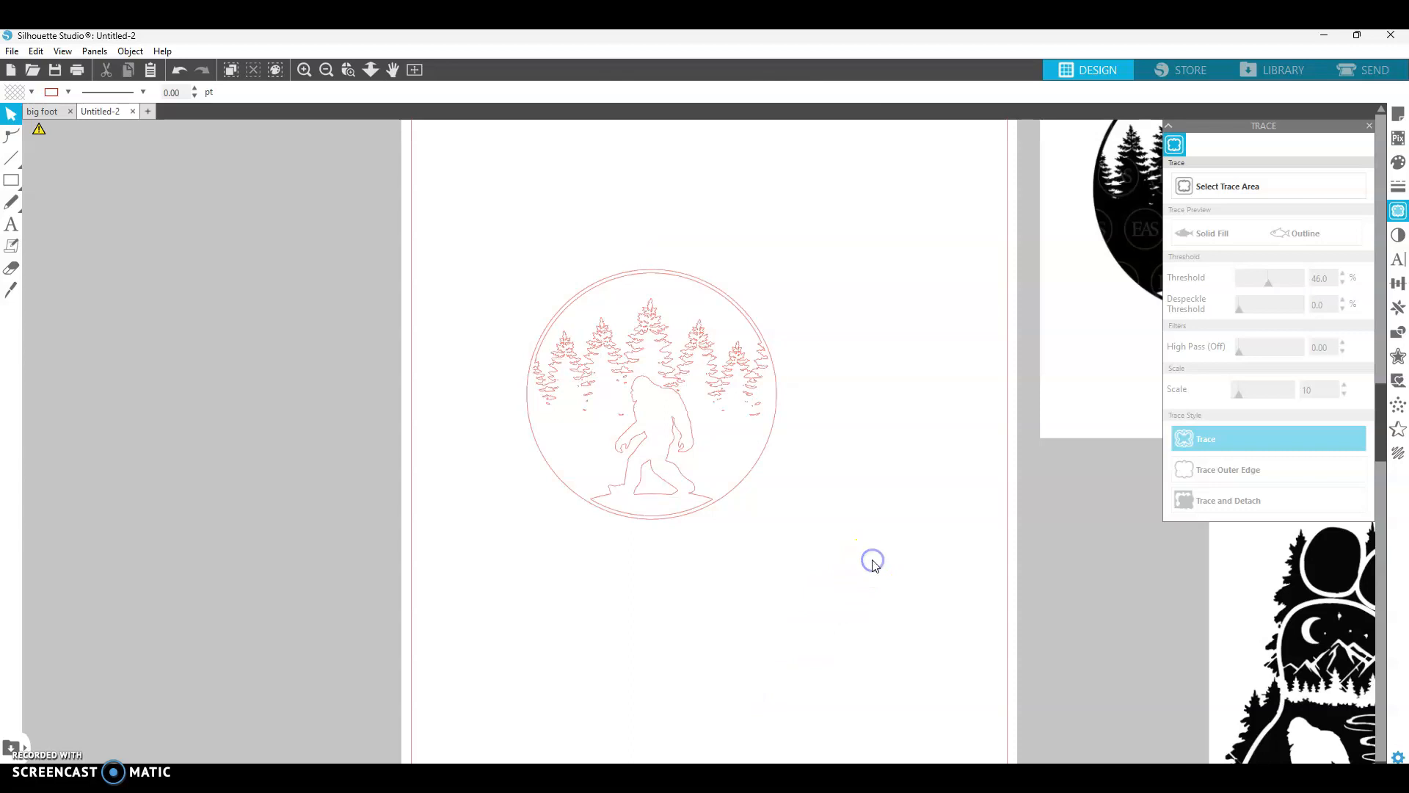
- Select the bigfoot outline together with the shape between its feet and group them
{"action": "left_click", "coordinate": [696, 451]}
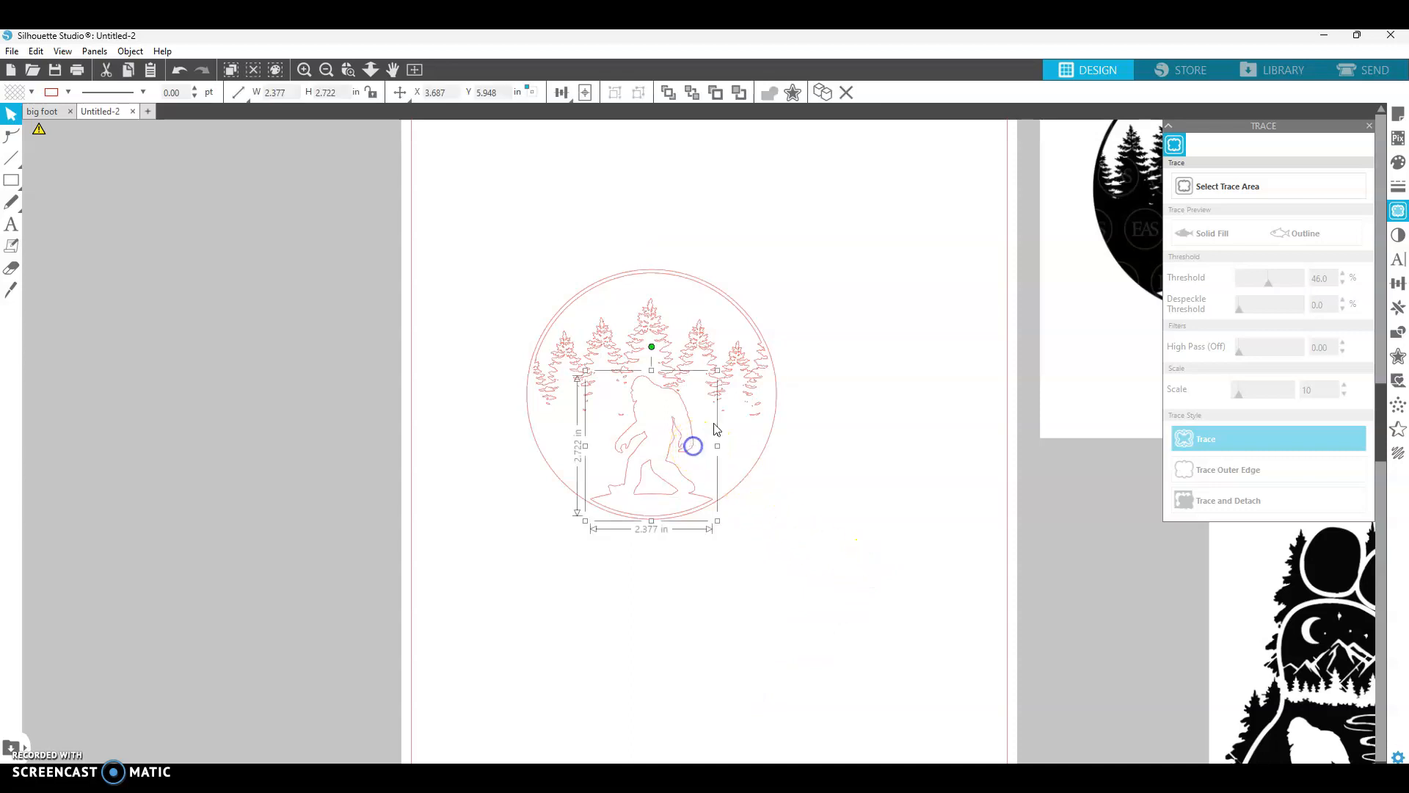
{"action": "left_click", "coordinate": [712, 348]}
{"action": "left_click", "coordinate": [840, 332]}
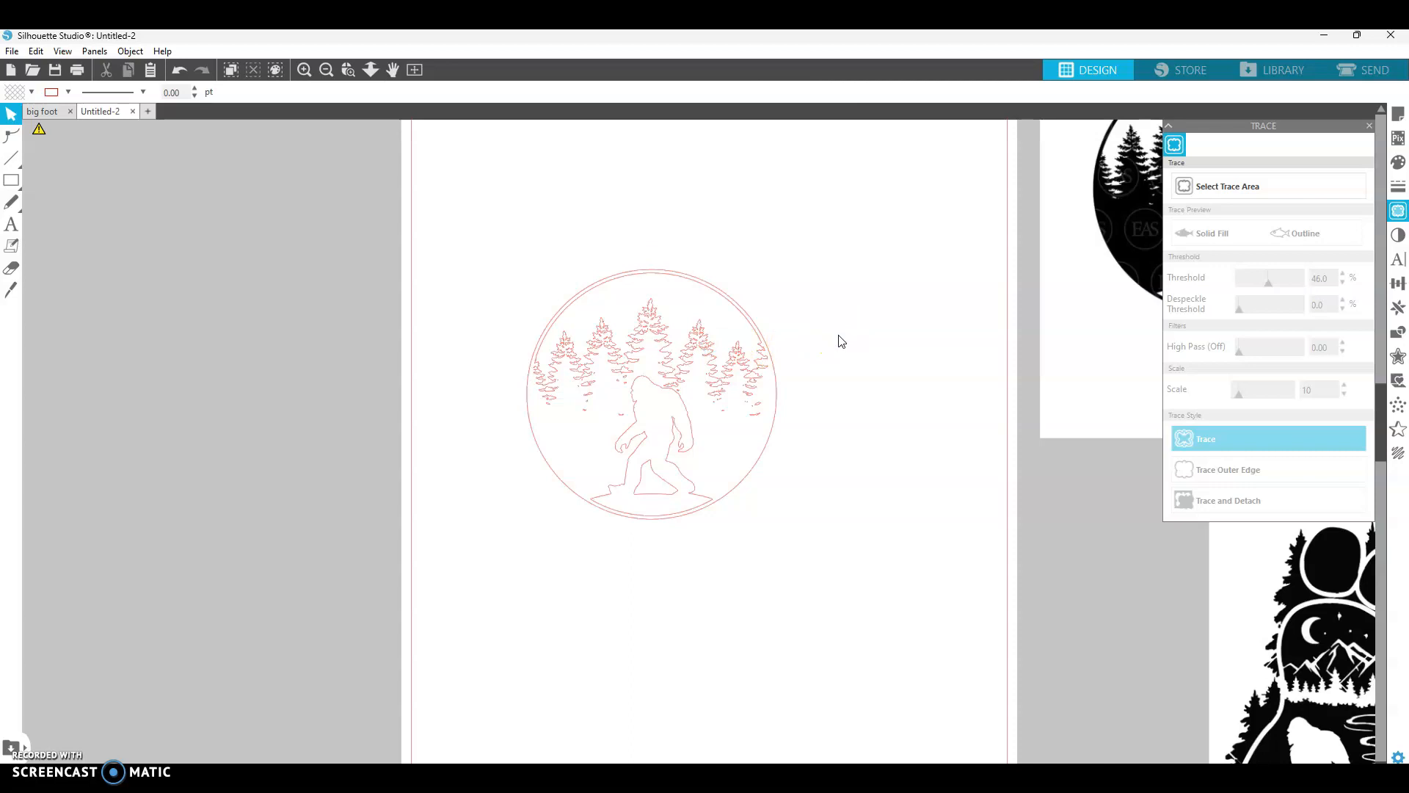
{"action": "left_click", "coordinate": [690, 431]}
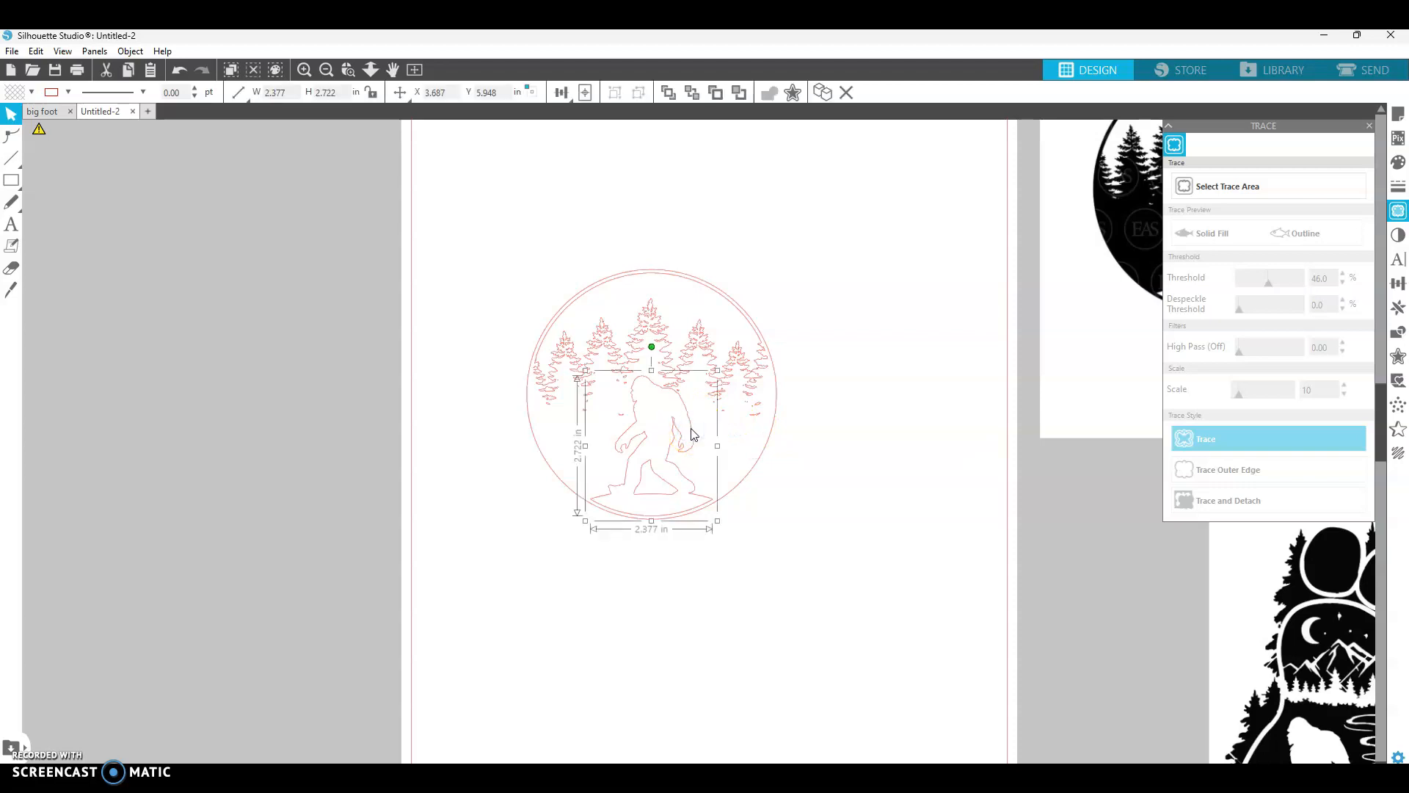
{"action": "left_click", "coordinate": [667, 484]}
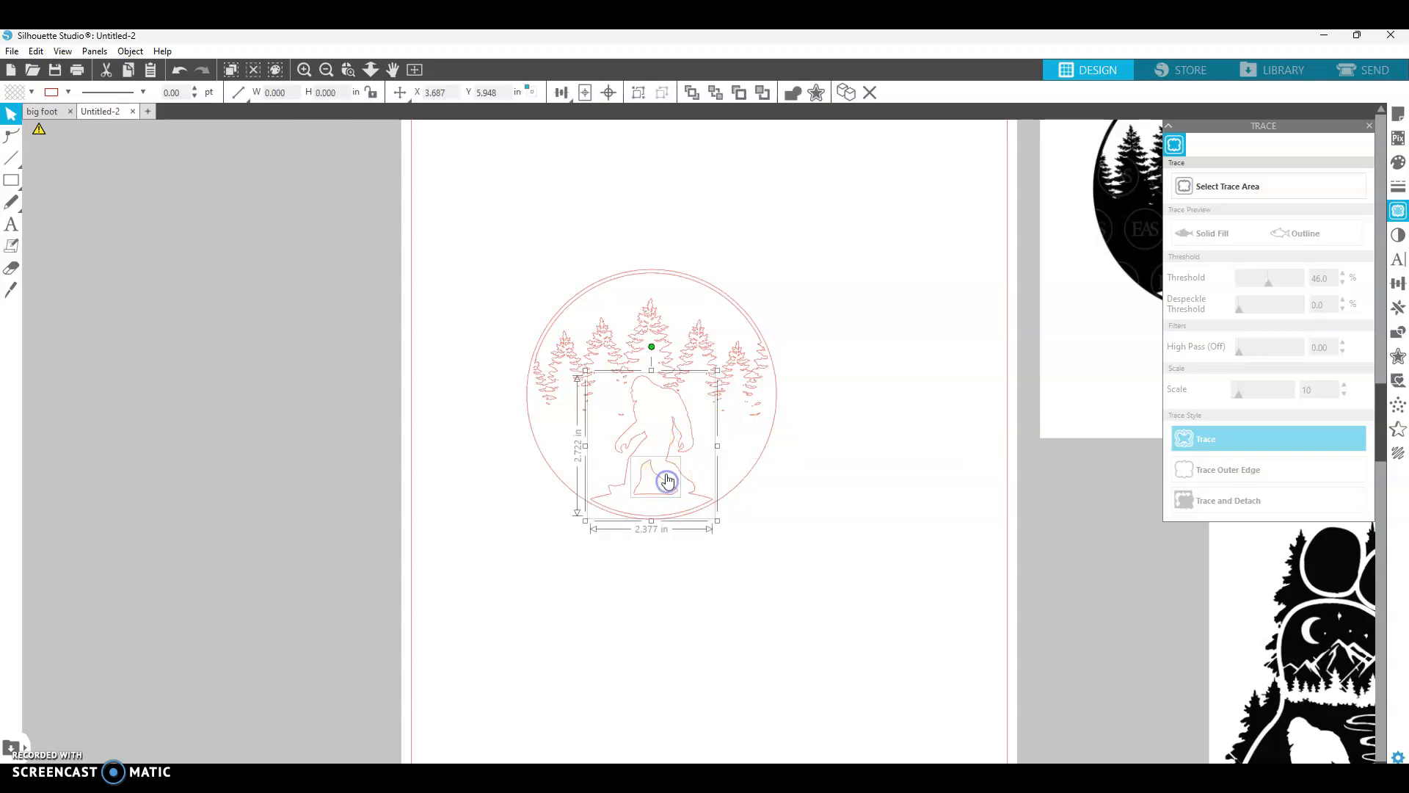
{"action": "right_click", "coordinate": [671, 488]}
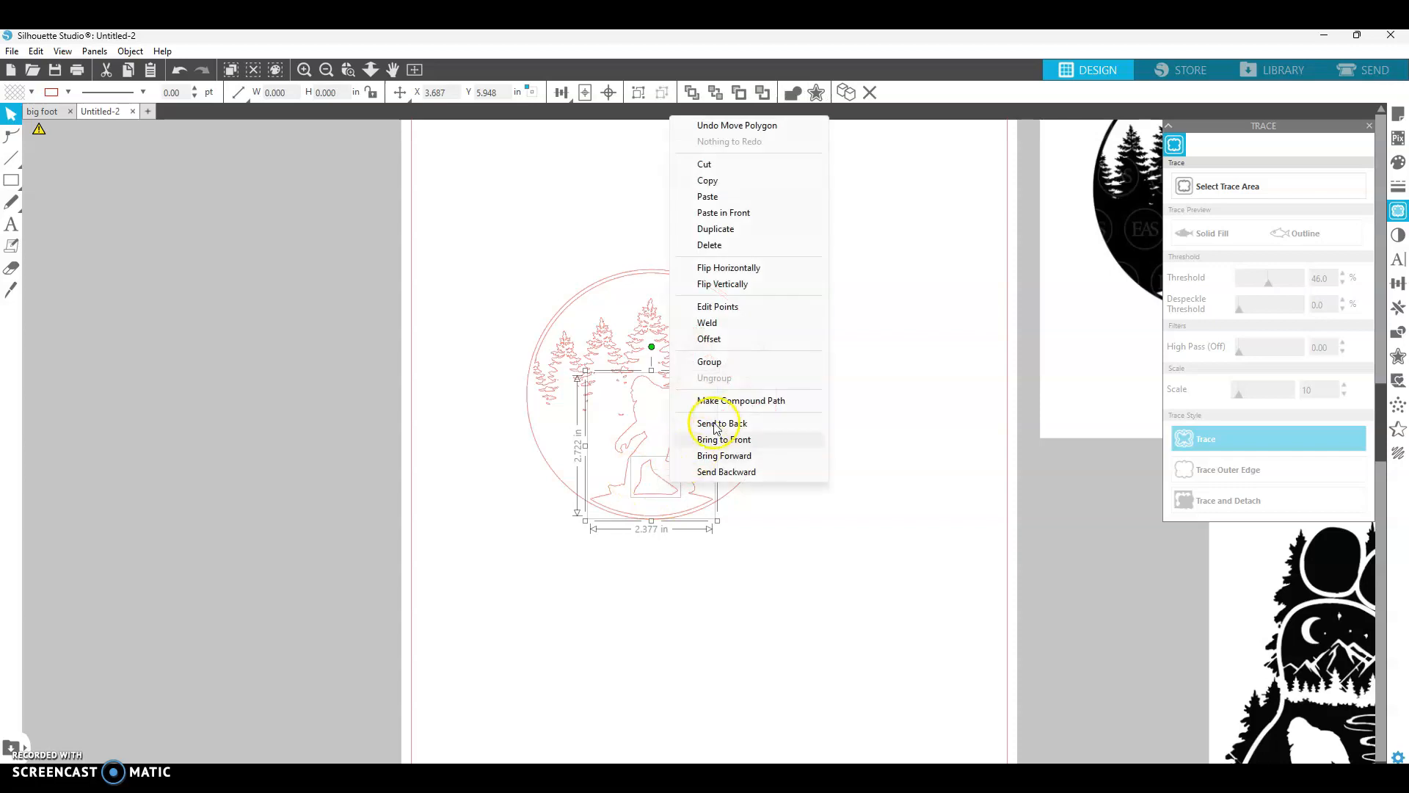
{"action": "left_click", "coordinate": [721, 369]}
{"action": "left_click", "coordinate": [883, 393]}
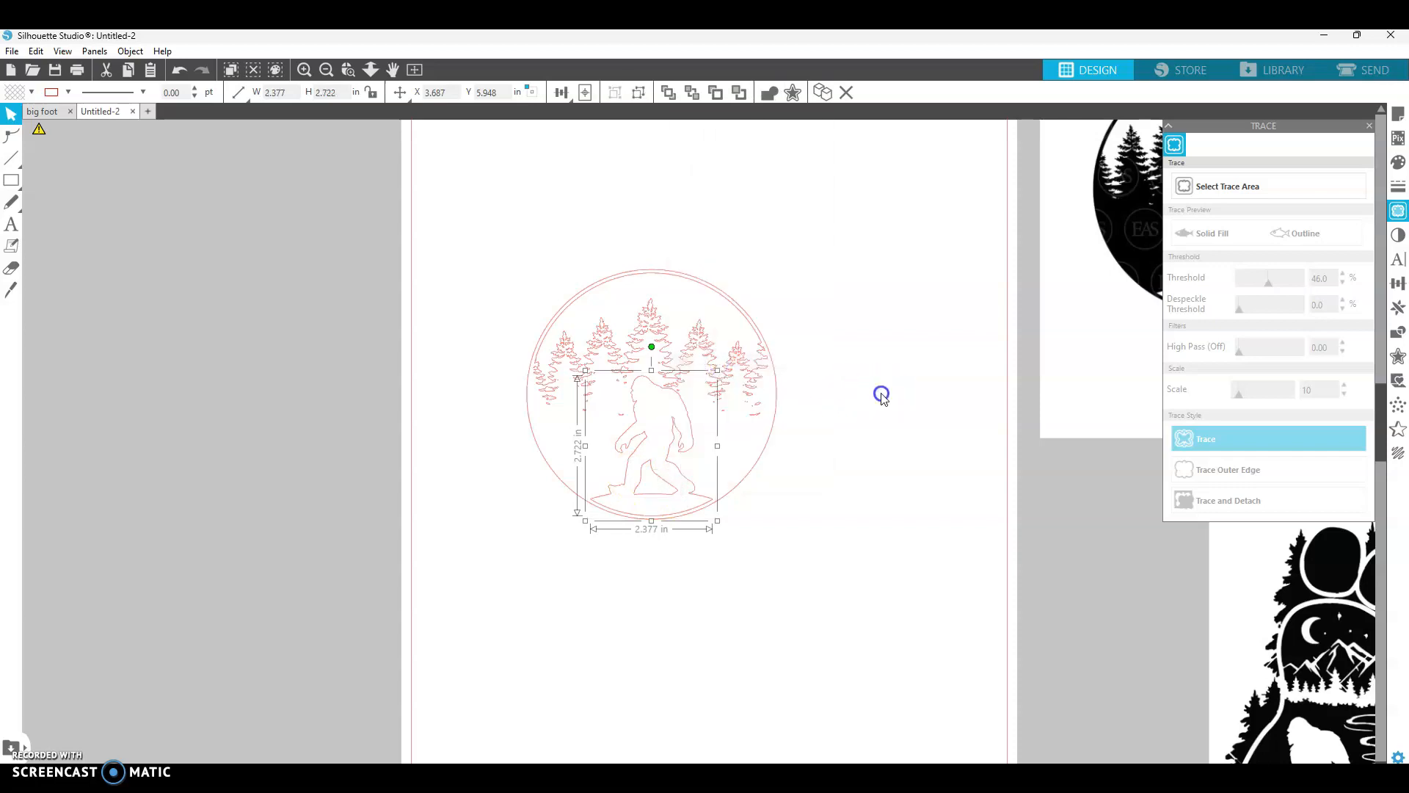
- Move the grouped bigfoot aside and undo the move
{"action": "left_click", "coordinate": [683, 426]}
{"action": "left_click_drag", "start_coordinate": [684, 426], "coordinate": [749, 433]}
{"action": "key", "text": "ctrl+z"}
{"action": "left_click", "coordinate": [896, 323]}
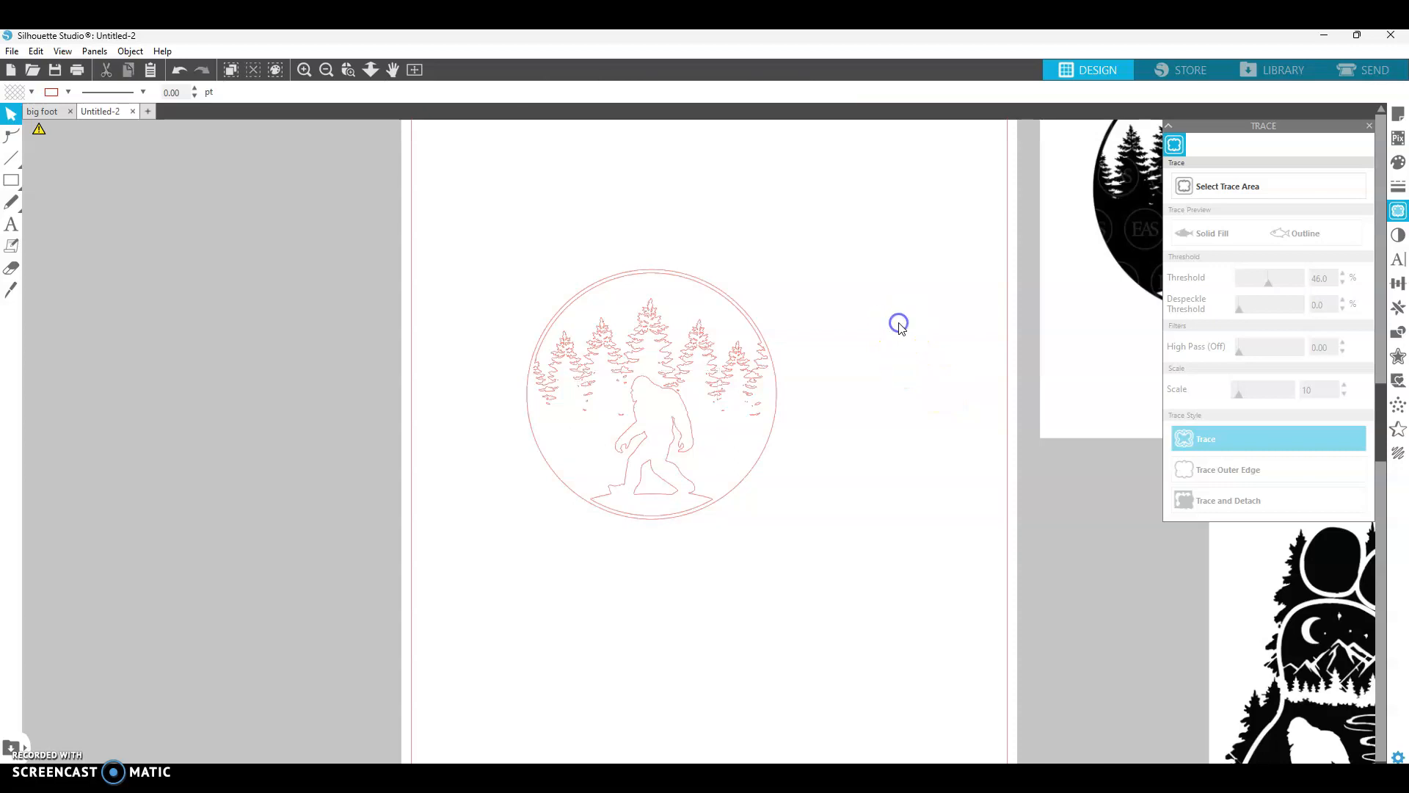
- Delete the stray speck fragments below the right-hand trees
{"action": "scroll", "coordinate": [770, 356], "scroll_direction": "up", "scroll_amount": 1}
{"action": "scroll", "coordinate": [771, 352], "scroll_direction": "up", "scroll_amount": 2}
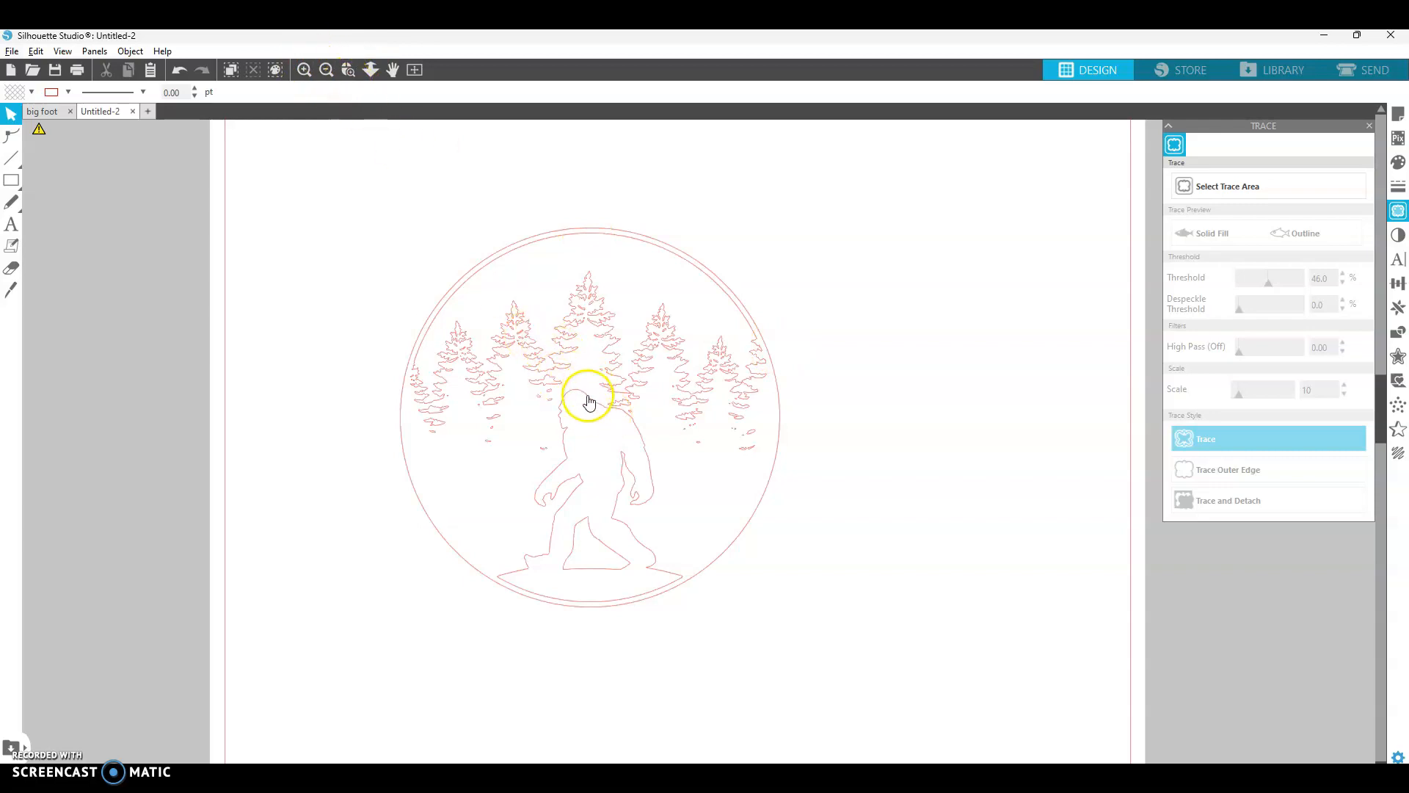
{"action": "scroll", "coordinate": [584, 417], "scroll_direction": "up", "scroll_amount": 4}
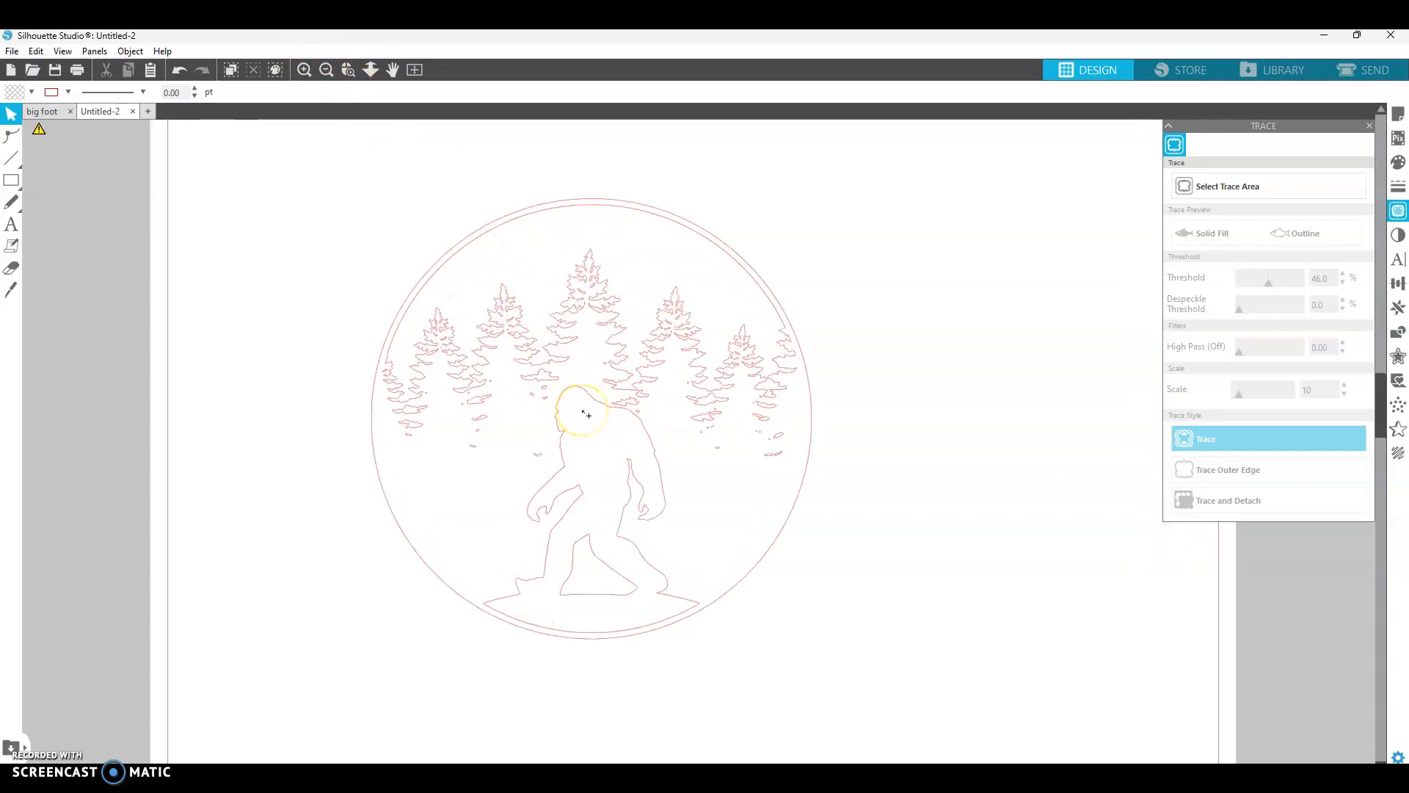
{"action": "scroll", "coordinate": [586, 415], "scroll_direction": "up", "scroll_amount": 2}
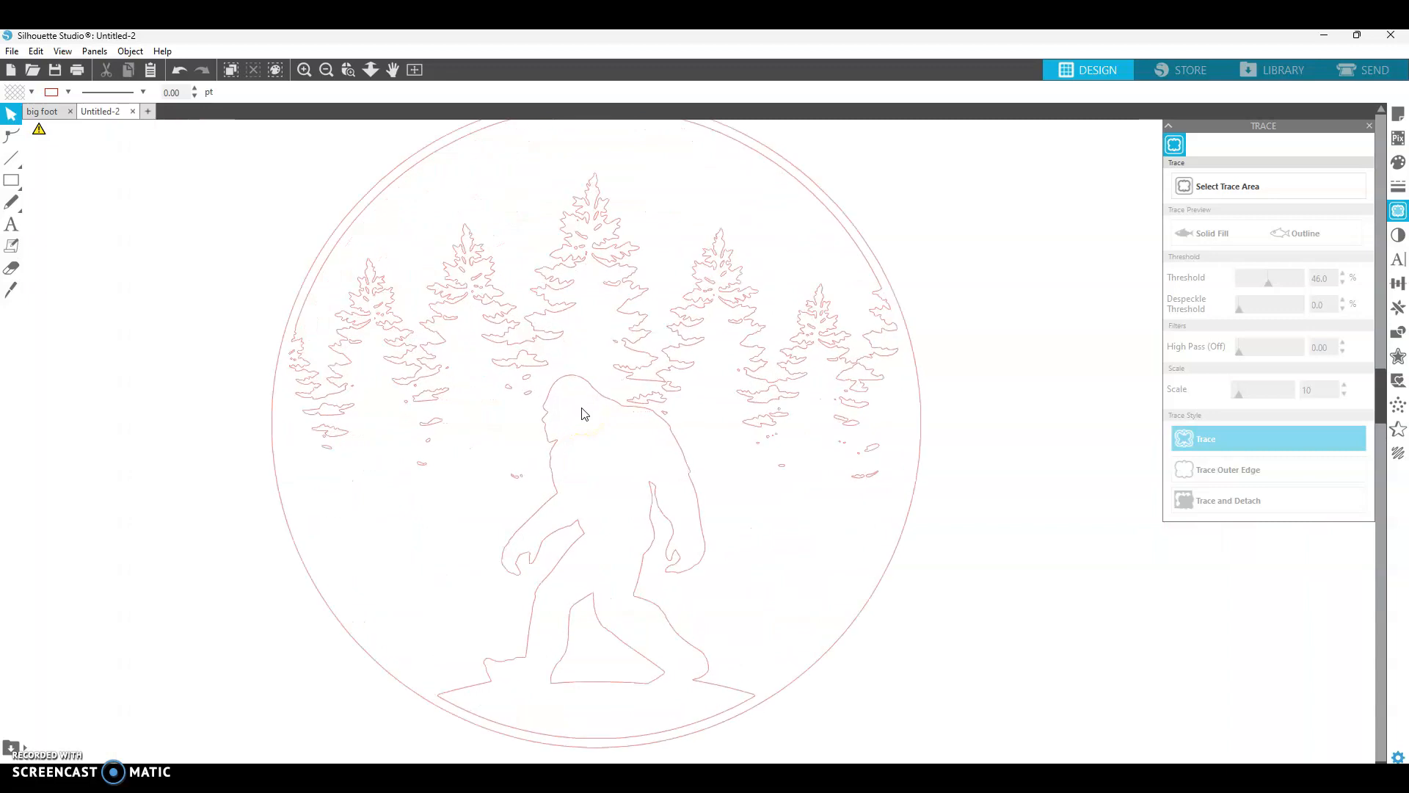
{"action": "scroll", "coordinate": [582, 437], "scroll_direction": "up", "scroll_amount": 1}
{"action": "left_click", "coordinate": [595, 420]}
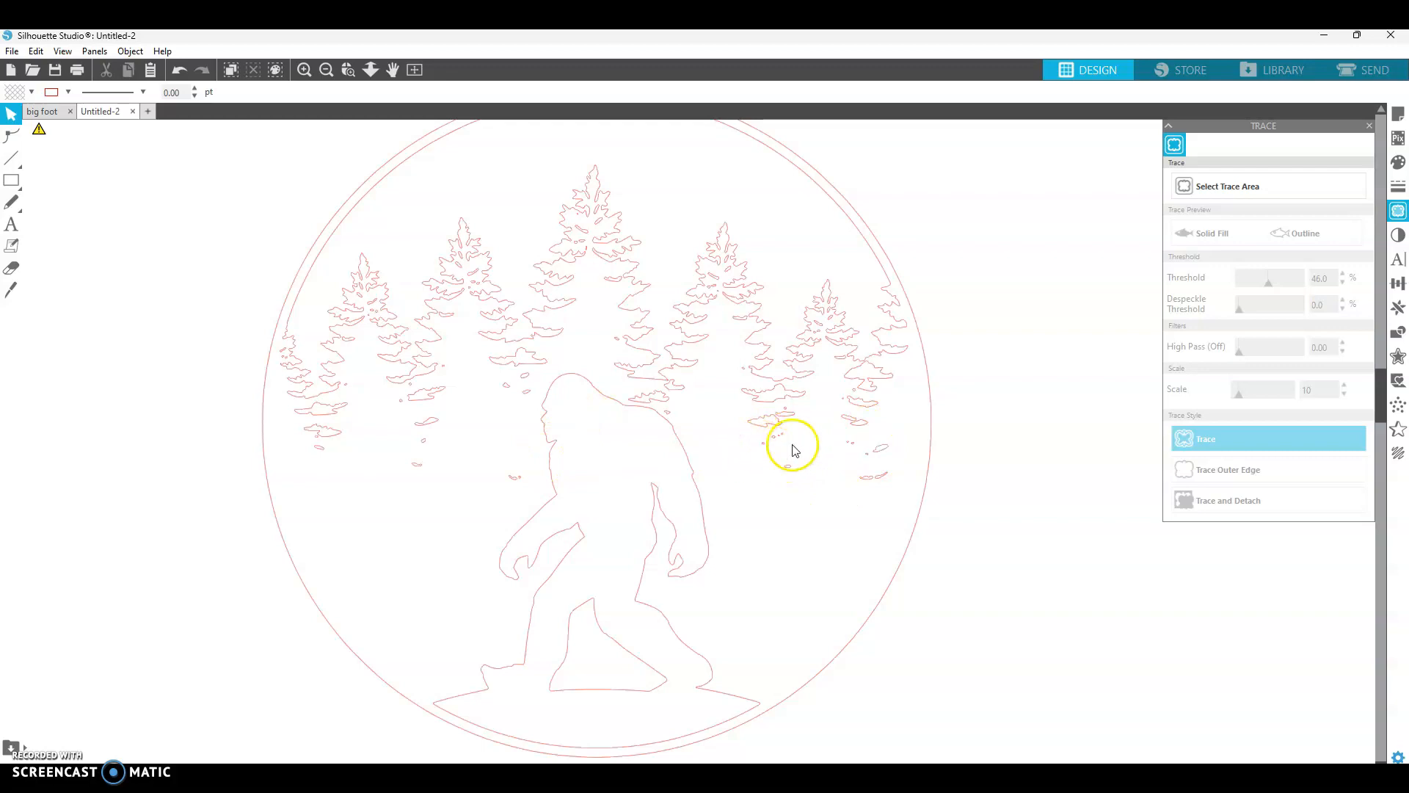
{"action": "left_click", "coordinate": [811, 488]}
{"action": "left_click_drag", "start_coordinate": [769, 452], "coordinate": [812, 500]}
{"action": "left_click", "coordinate": [774, 436]}
{"action": "key", "text": "Delete"}
{"action": "left_click", "coordinate": [782, 438]}
{"action": "key", "text": "Delete"}
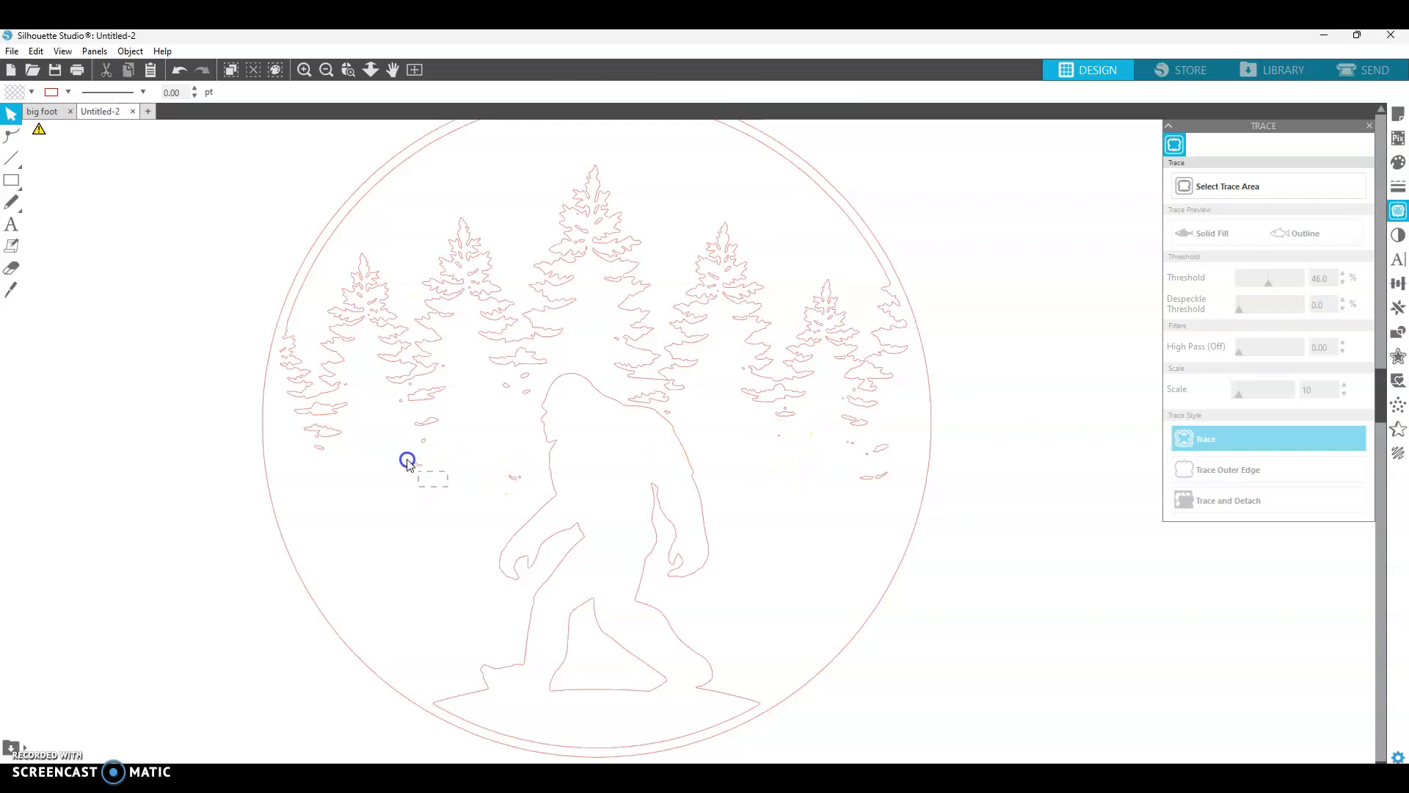
{"action": "left_click_drag", "start_coordinate": [408, 462], "coordinate": [398, 440]}
{"action": "key", "text": "Delete"}
{"action": "left_click", "coordinate": [316, 441]}
{"action": "key", "text": "Delete"}
{"action": "left_click", "coordinate": [348, 388]}
{"action": "key", "text": "Delete"}
{"action": "key", "text": "ctrl+z"}
{"action": "key", "text": "ctrl+z"}
{"action": "key", "text": "ctrl+z"}
- Delete the tiny stray specks among the left trees and beside the bigfoot's shoulder
{"action": "left_click", "coordinate": [383, 474]}
{"action": "left_click", "coordinate": [315, 442]}
{"action": "left_click", "coordinate": [359, 481]}
{"action": "scroll", "coordinate": [309, 452], "scroll_direction": "up", "scroll_amount": 1}
{"action": "scroll", "coordinate": [314, 453], "scroll_direction": "up", "scroll_amount": 2}
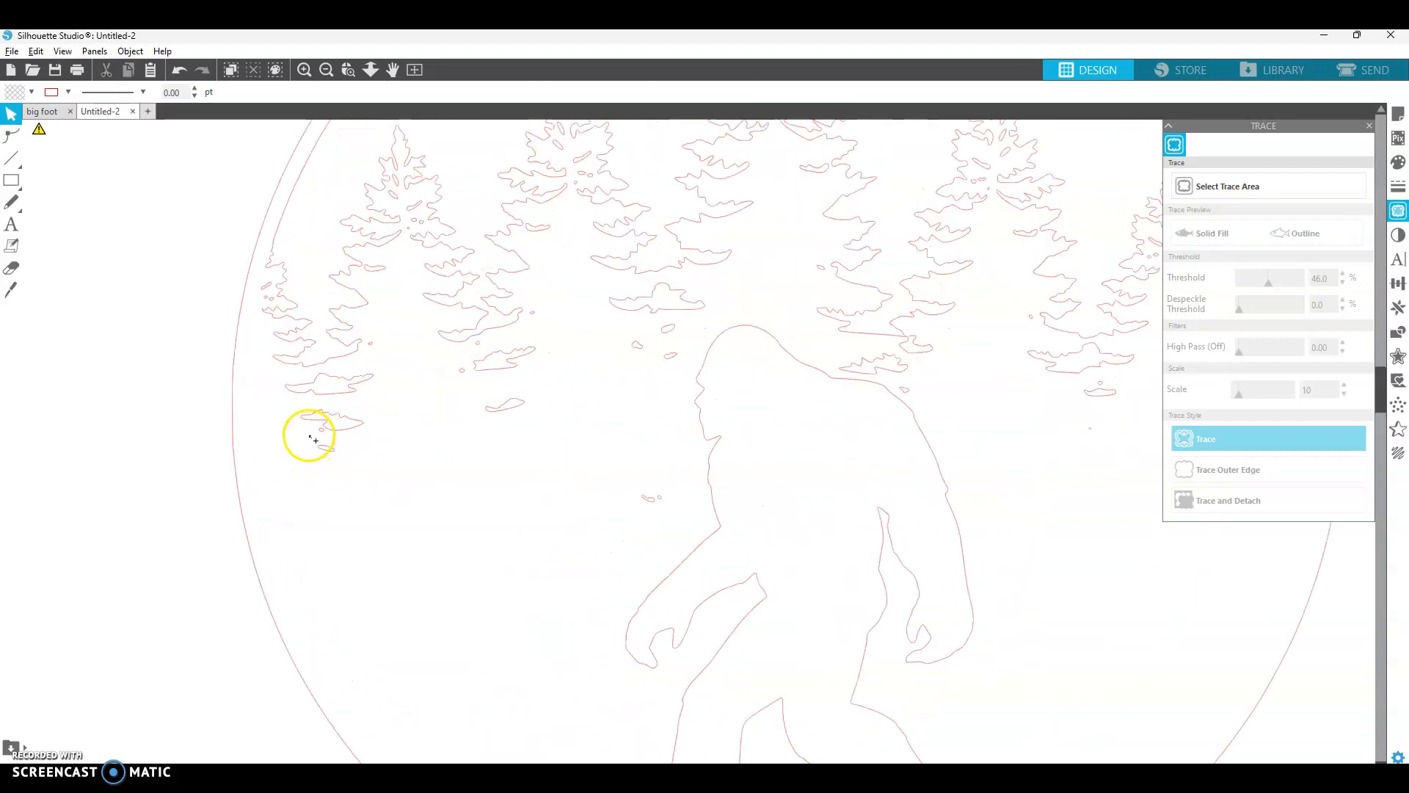
{"action": "left_click", "coordinate": [324, 441]}
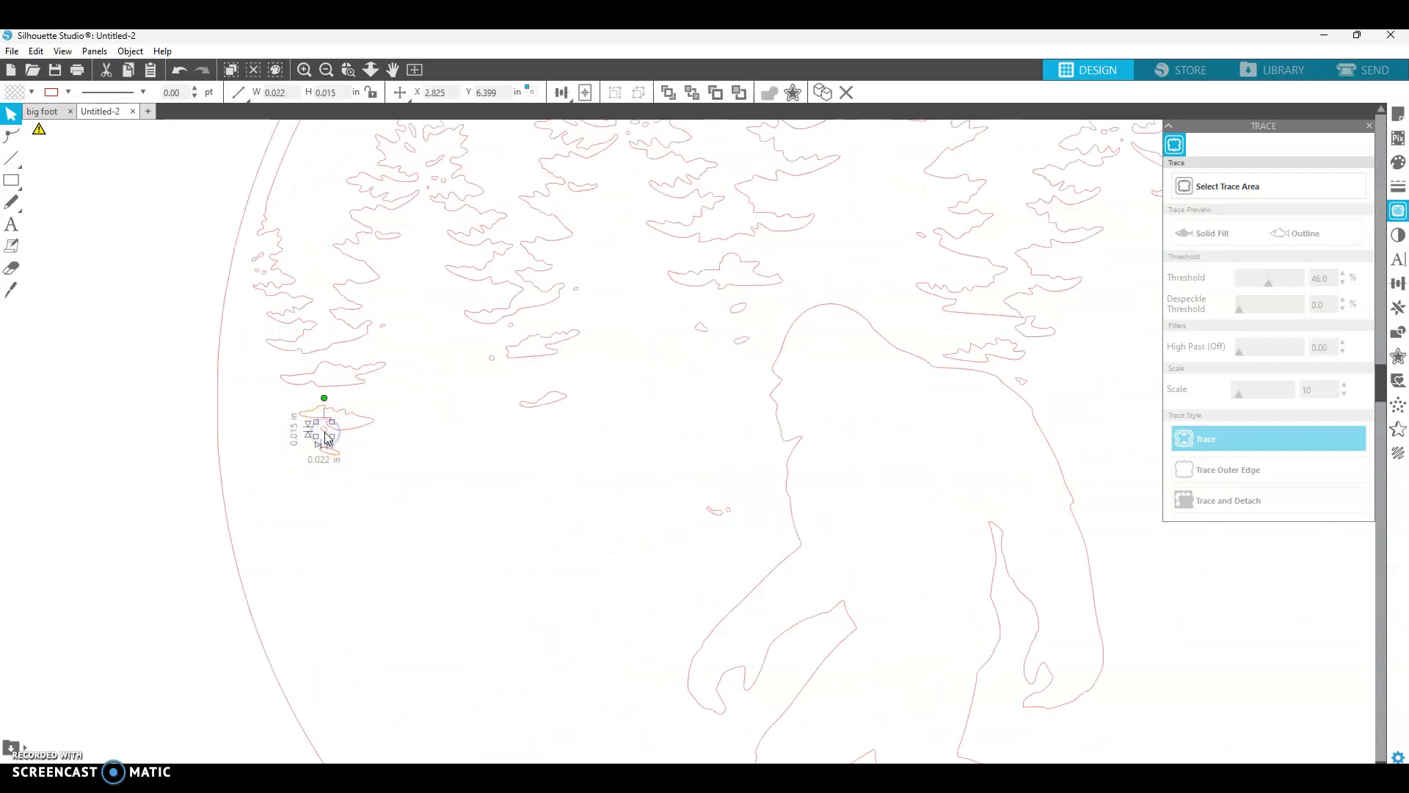
{"action": "left_click", "coordinate": [382, 328]}
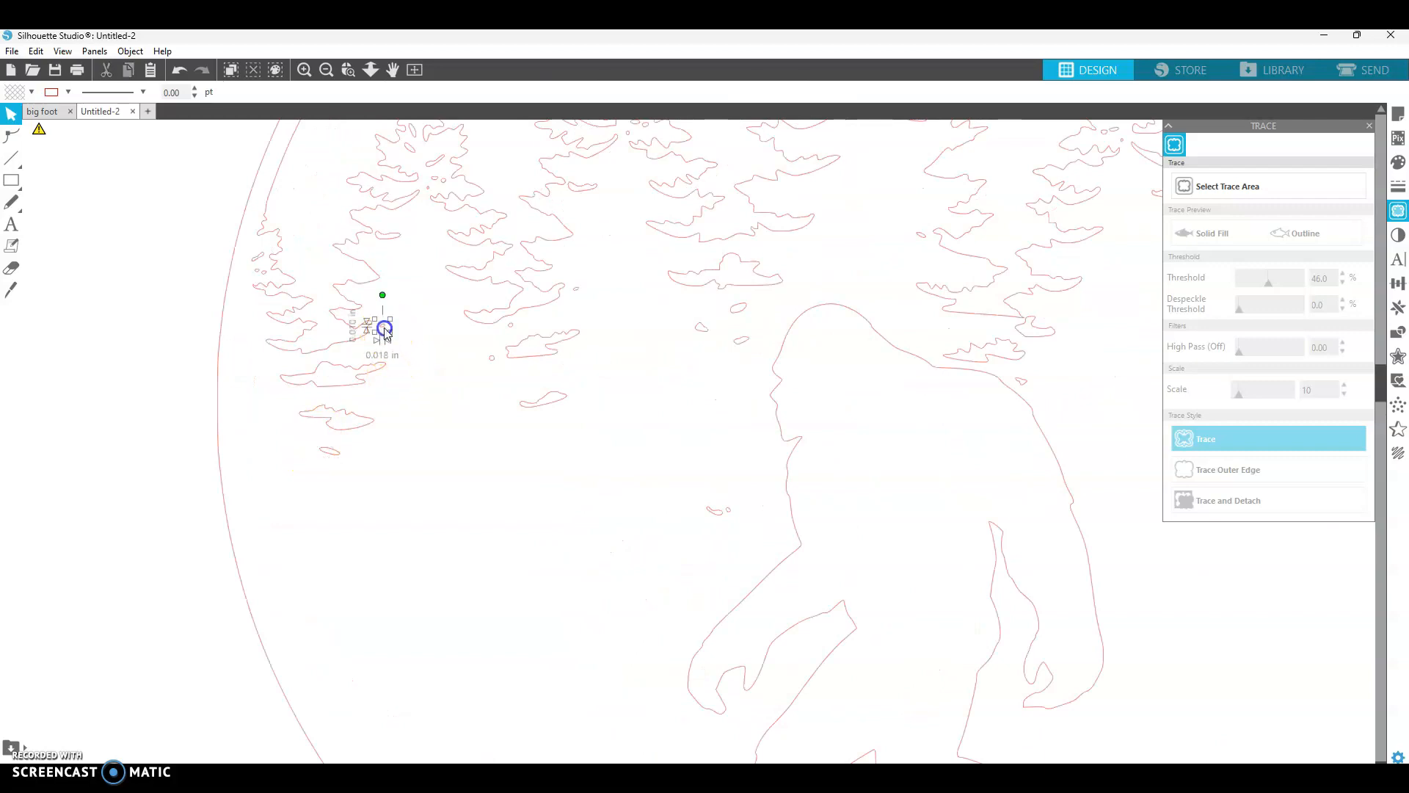
{"action": "left_click", "coordinate": [481, 361]}
{"action": "left_click", "coordinate": [492, 359]}
{"action": "key", "text": "Delete"}
{"action": "left_click", "coordinate": [511, 326]}
{"action": "key", "text": "Delete"}
{"action": "left_click", "coordinate": [577, 289]}
{"action": "key", "text": "Delete"}
{"action": "left_click", "coordinate": [703, 328]}
{"action": "key", "text": "Delete"}
{"action": "left_click", "coordinate": [739, 307]}
{"action": "key", "text": "Delete"}
{"action": "left_click", "coordinate": [741, 339]}
{"action": "key", "text": "Delete"}
{"action": "left_click", "coordinate": [712, 513]}
{"action": "key", "text": "Delete"}
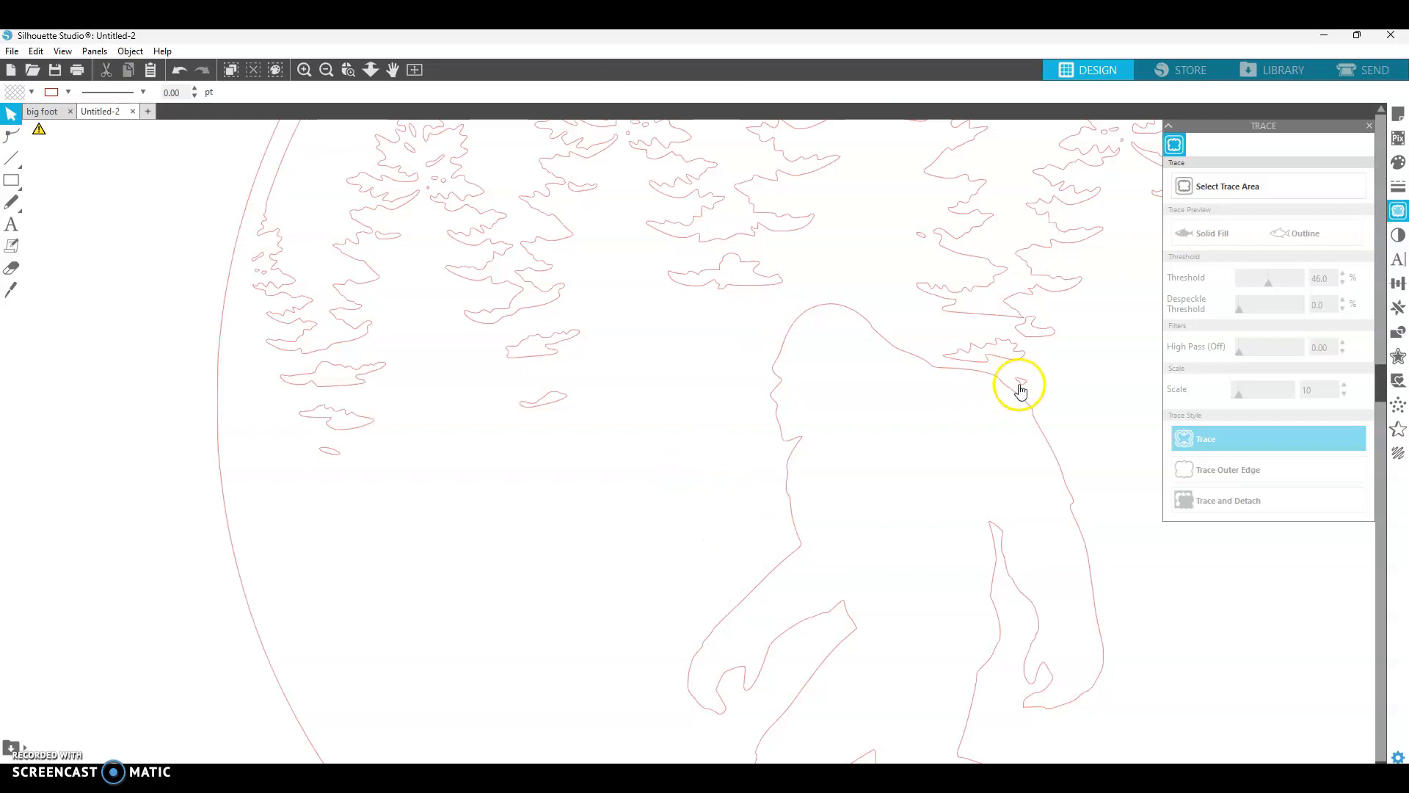
{"action": "left_click", "coordinate": [920, 239]}
{"action": "key", "text": "Delete"}
- Delete the stray specks under the right-hand trees and below the middle tree
{"action": "scroll", "coordinate": [657, 368], "scroll_direction": "down", "scroll_amount": 3}
{"action": "scroll", "coordinate": [658, 368], "scroll_direction": "up", "scroll_amount": 6}
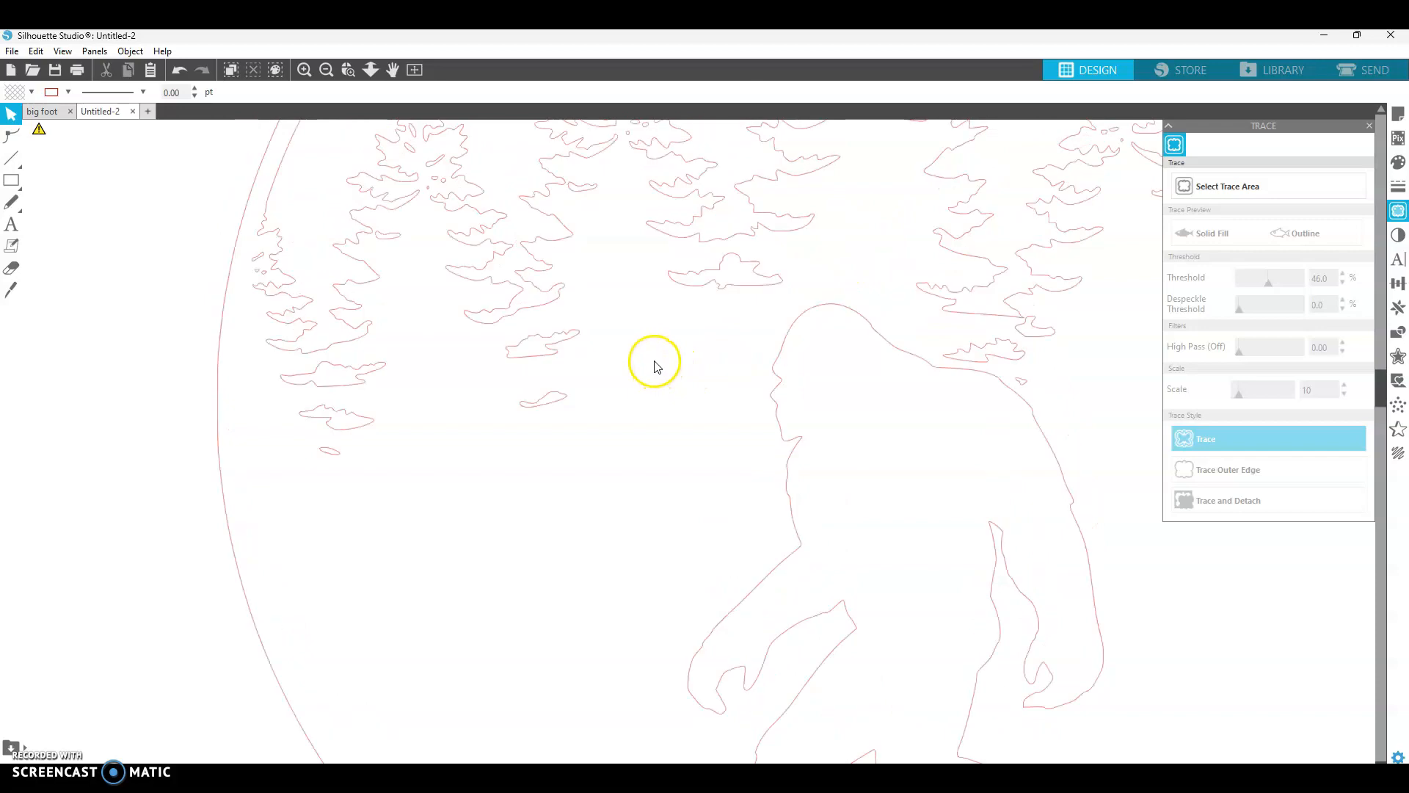
{"action": "scroll", "coordinate": [613, 369], "scroll_direction": "right", "scroll_amount": 8}
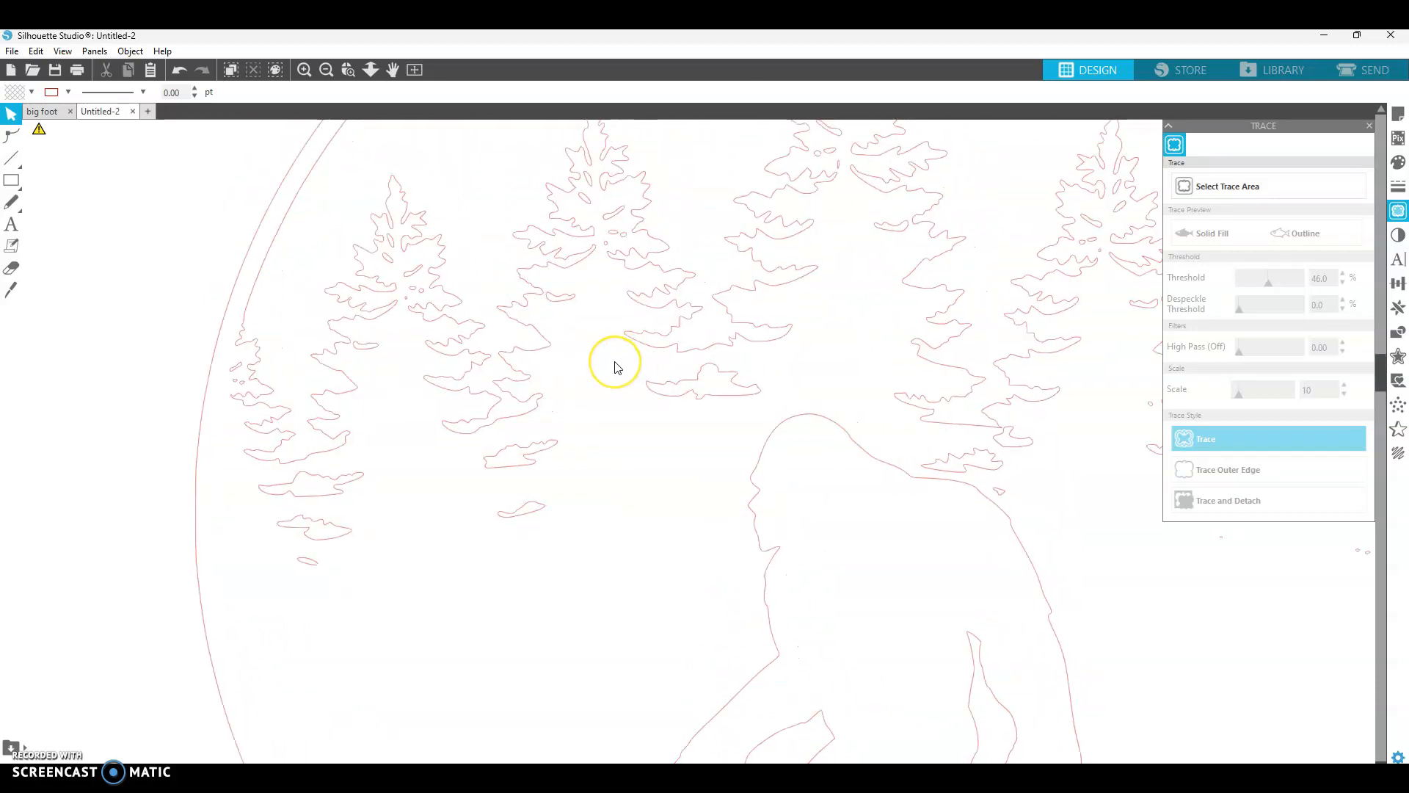
{"action": "scroll", "coordinate": [614, 369], "scroll_direction": "right", "scroll_amount": 6}
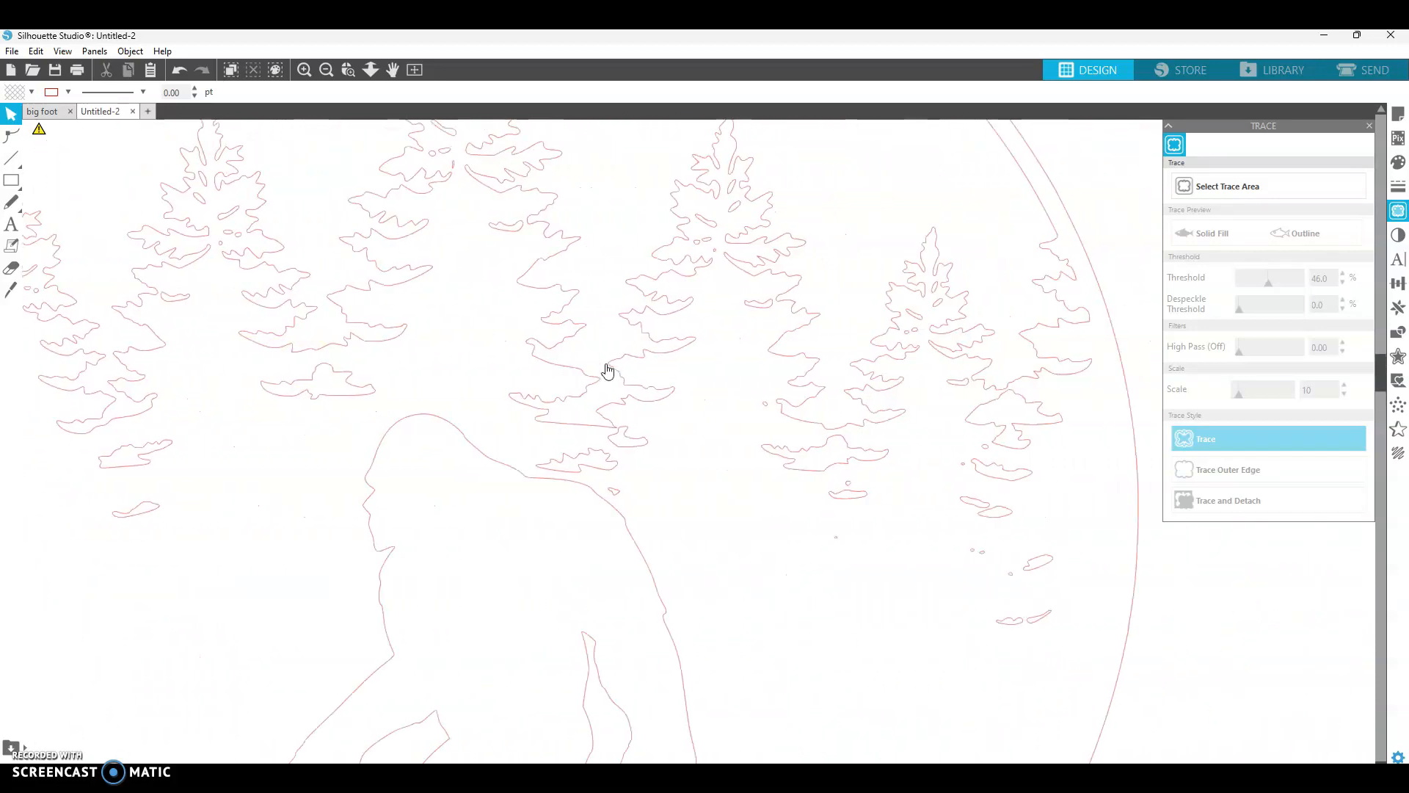
{"action": "left_click", "coordinate": [853, 467]}
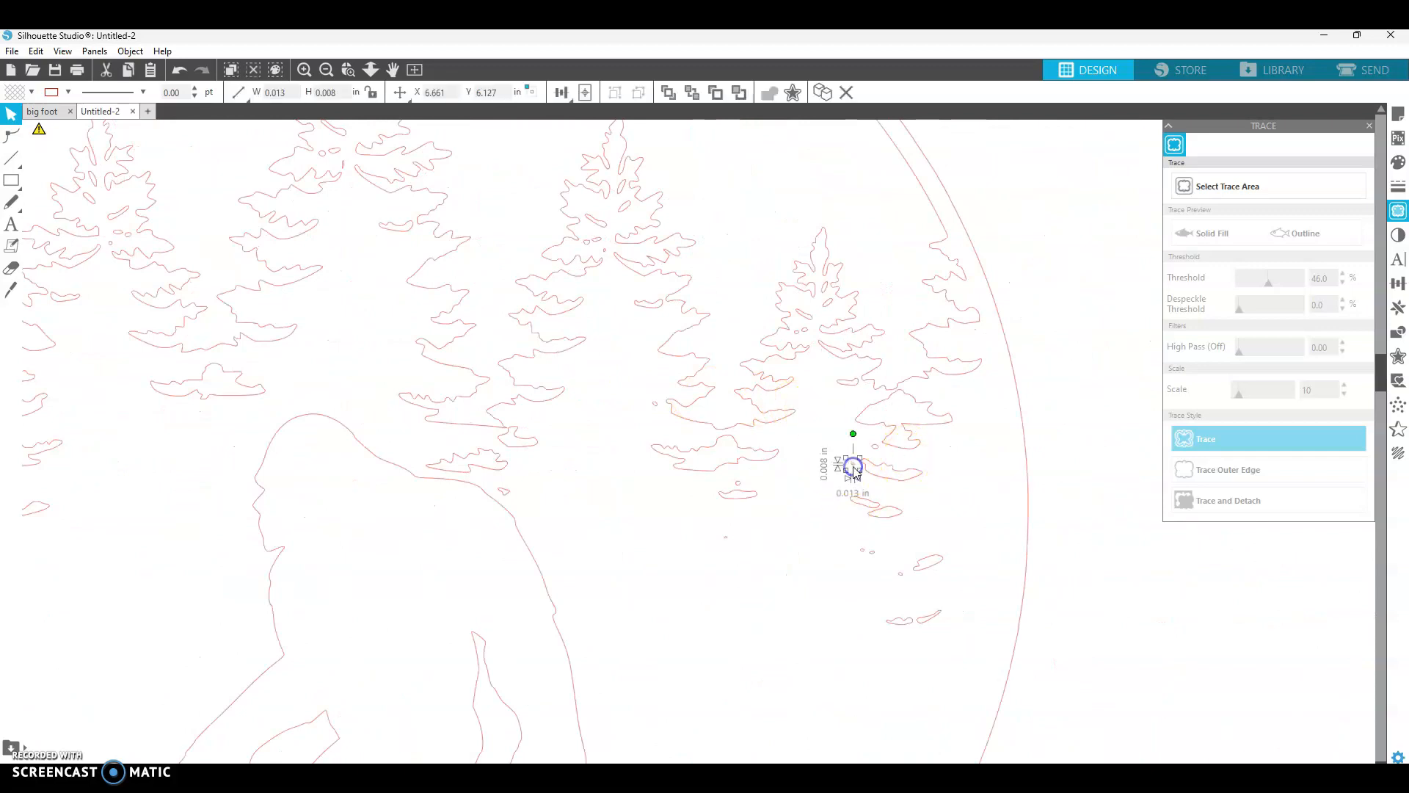
{"action": "key", "text": "Delete"}
{"action": "left_click_drag", "start_coordinate": [845, 536], "coordinate": [899, 569]}
{"action": "key", "text": "Delete"}
{"action": "left_click", "coordinate": [903, 576]}
{"action": "key", "text": "Delete"}
{"action": "left_click", "coordinate": [651, 409]}
{"action": "key", "text": "Delete"}
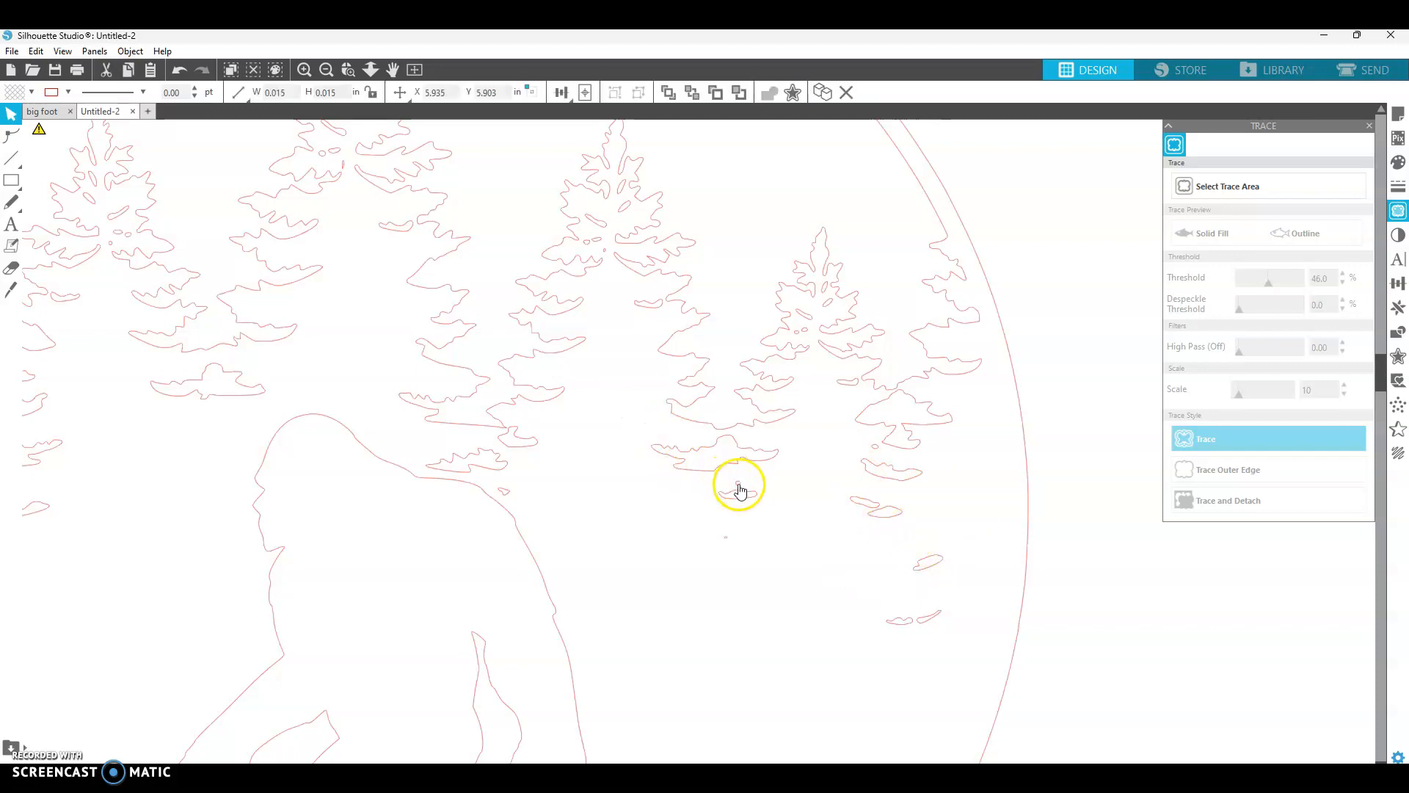
{"action": "left_click", "coordinate": [740, 484]}
{"action": "key", "text": "Delete"}
{"action": "left_click", "coordinate": [601, 504]}
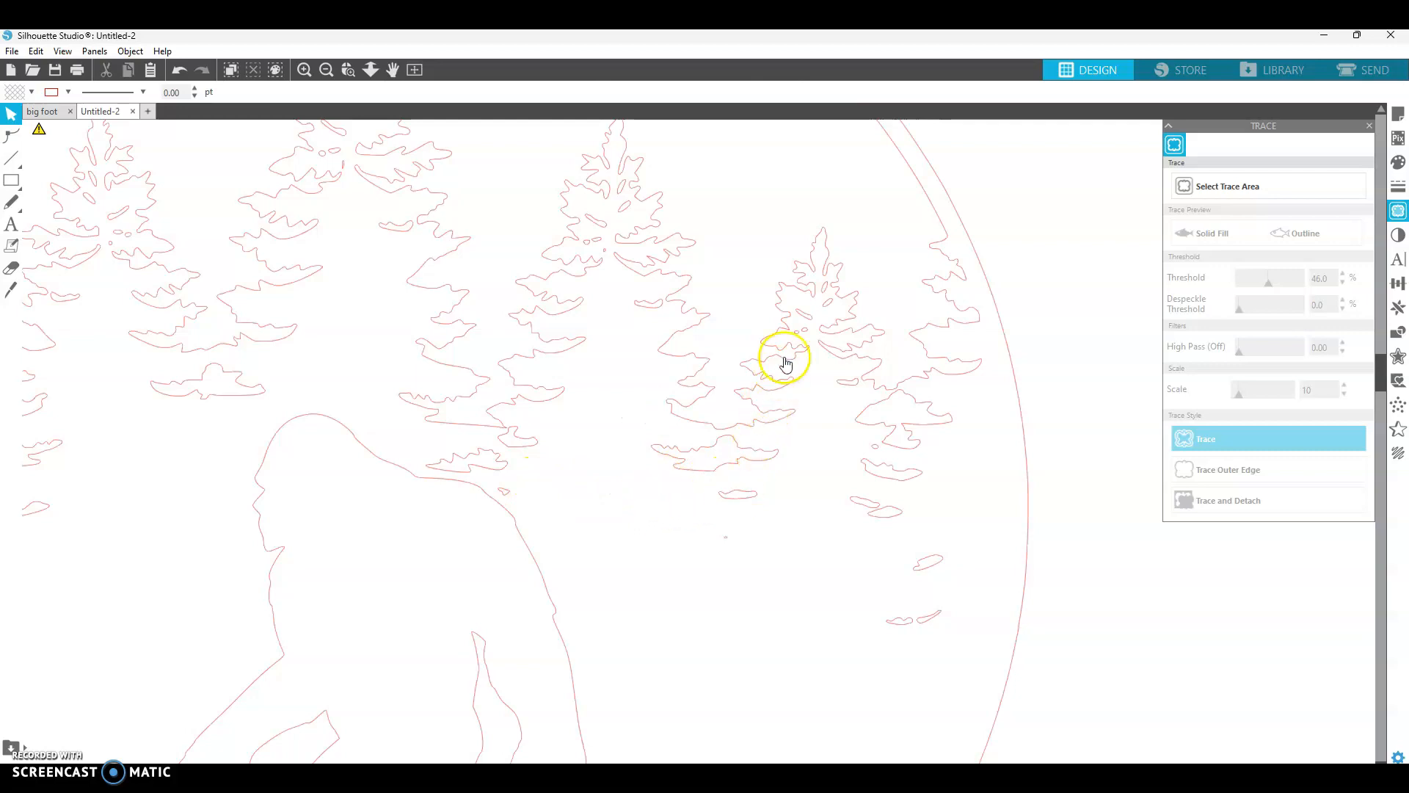
- Delete the small fragments inside the right tree, the middle tree and the upper left tree
{"action": "left_click", "coordinate": [808, 338]}
{"action": "key", "text": "Delete"}
{"action": "key", "text": "Delete"}
{"action": "left_click", "coordinate": [600, 240]}
{"action": "key", "text": "Delete"}
{"action": "left_click", "coordinate": [598, 245]}
{"action": "key", "text": "Delete"}
{"action": "left_click", "coordinate": [585, 239]}
{"action": "key", "text": "Delete"}
{"action": "left_click", "coordinate": [328, 152]}
{"action": "key", "text": "Delete"}
{"action": "left_click", "coordinate": [342, 169]}
{"action": "key", "text": "Delete"}
{"action": "left_click", "coordinate": [320, 153]}
{"action": "key", "text": "Delete"}
- Delete the stray speck near the top of the middle tree
{"action": "scroll", "coordinate": [749, 528], "scroll_direction": "up", "scroll_amount": 1}
{"action": "scroll", "coordinate": [954, 576], "scroll_direction": "right", "scroll_amount": 1}
{"action": "scroll", "coordinate": [962, 578], "scroll_direction": "down", "scroll_amount": 3}
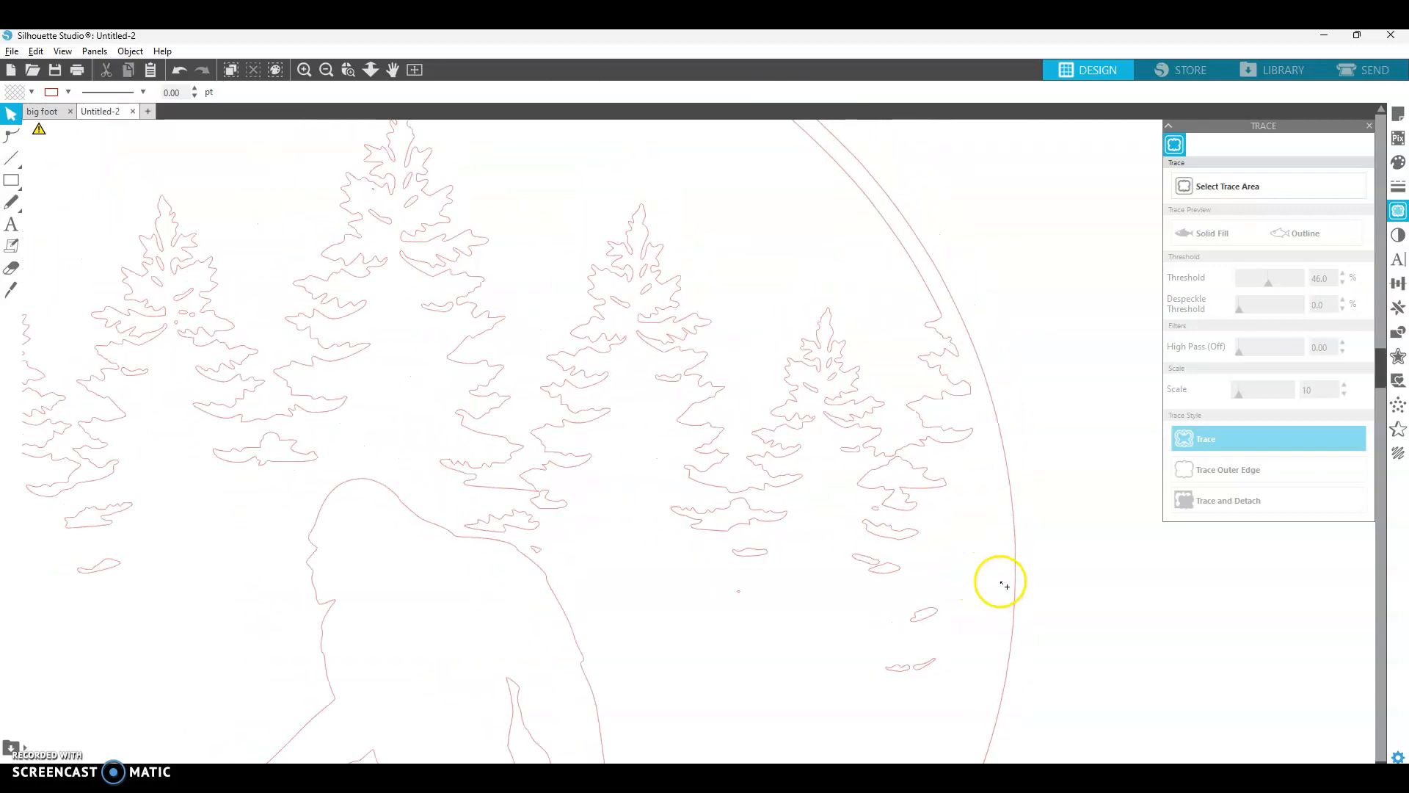
{"action": "scroll", "coordinate": [199, 318], "scroll_direction": "up", "scroll_amount": 3}
{"action": "scroll", "coordinate": [552, 192], "scroll_direction": "up", "scroll_amount": 1}
{"action": "scroll", "coordinate": [556, 193], "scroll_direction": "up", "scroll_amount": 1}
{"action": "left_click", "coordinate": [535, 232]}
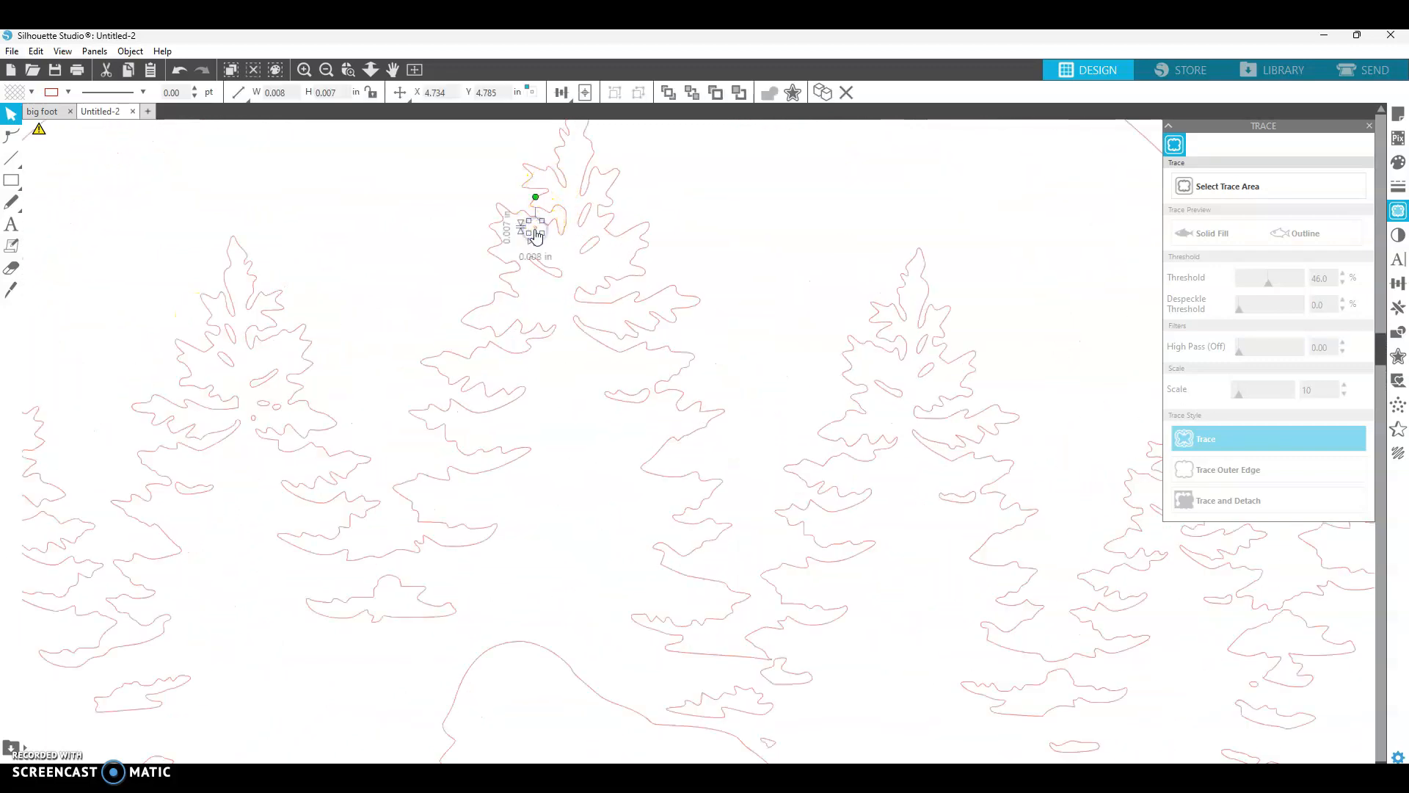
{"action": "key", "text": "Delete"}
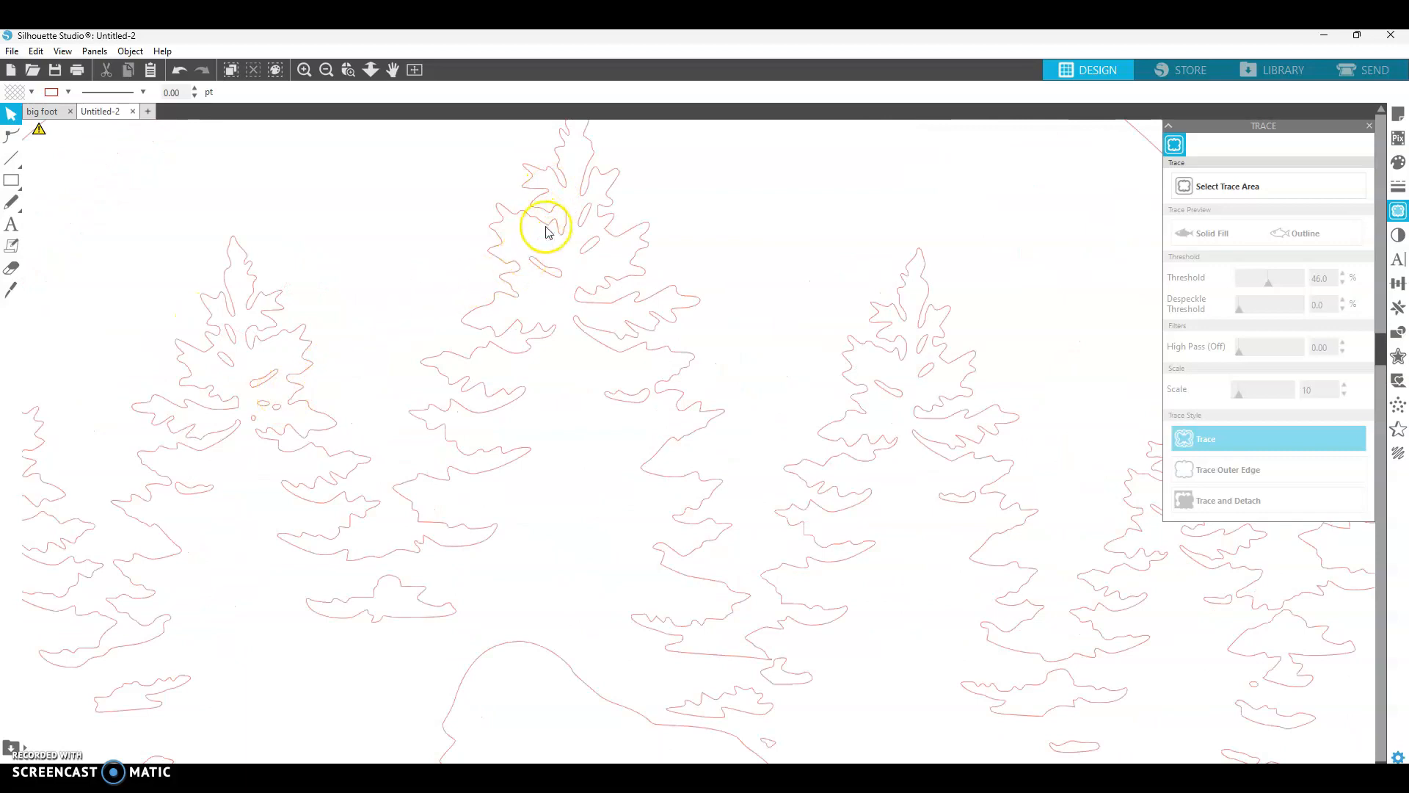
- Delete the small fragments among the lower branches of the left tree
{"action": "left_click", "coordinate": [270, 404]}
{"action": "key", "text": "Delete"}
{"action": "left_click", "coordinate": [276, 405]}
{"action": "key", "text": "Delete"}
{"action": "left_click", "coordinate": [254, 418]}
{"action": "key", "text": "Delete"}
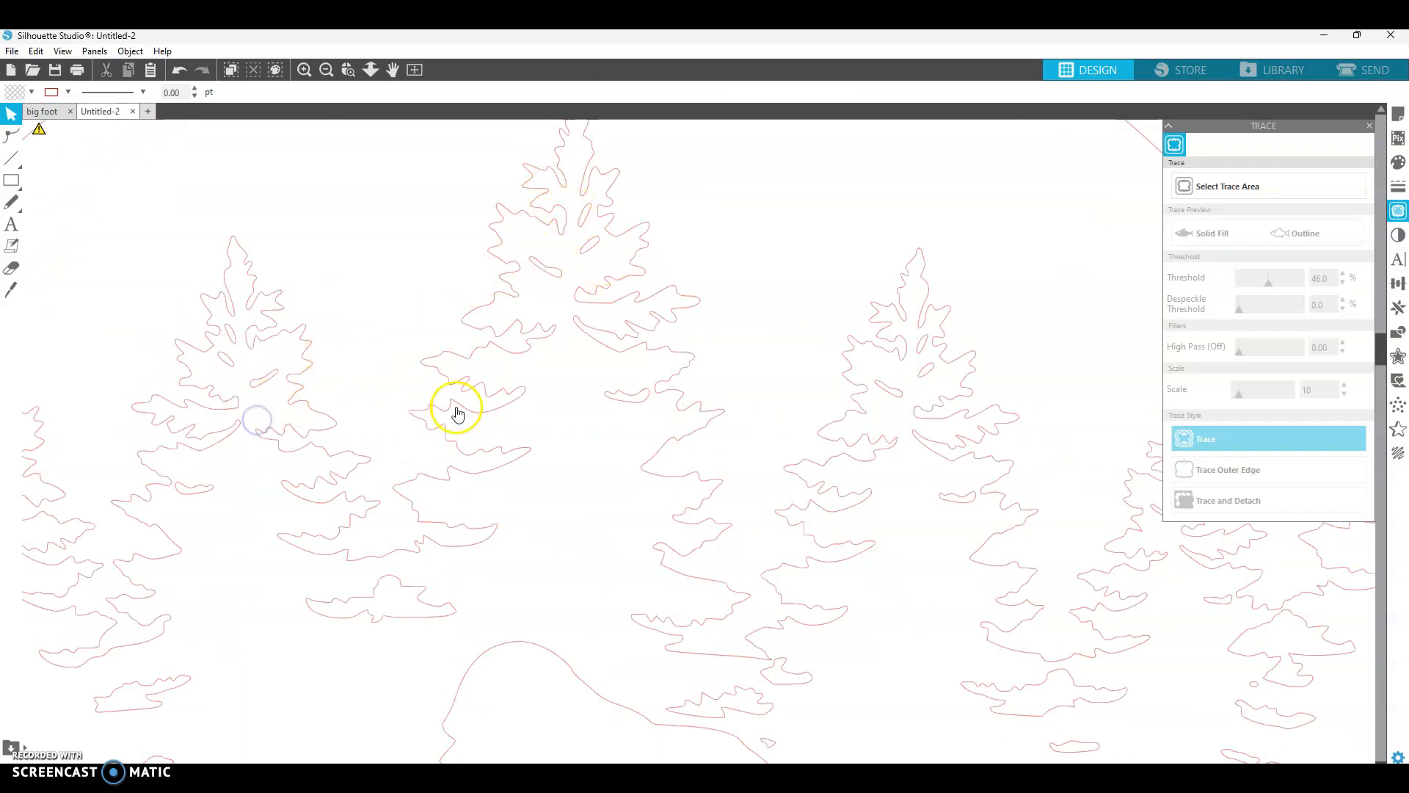
- Delete the stray fragments inside the leftmost tree's branches
{"action": "scroll", "coordinate": [581, 440], "scroll_direction": "down", "scroll_amount": 2}
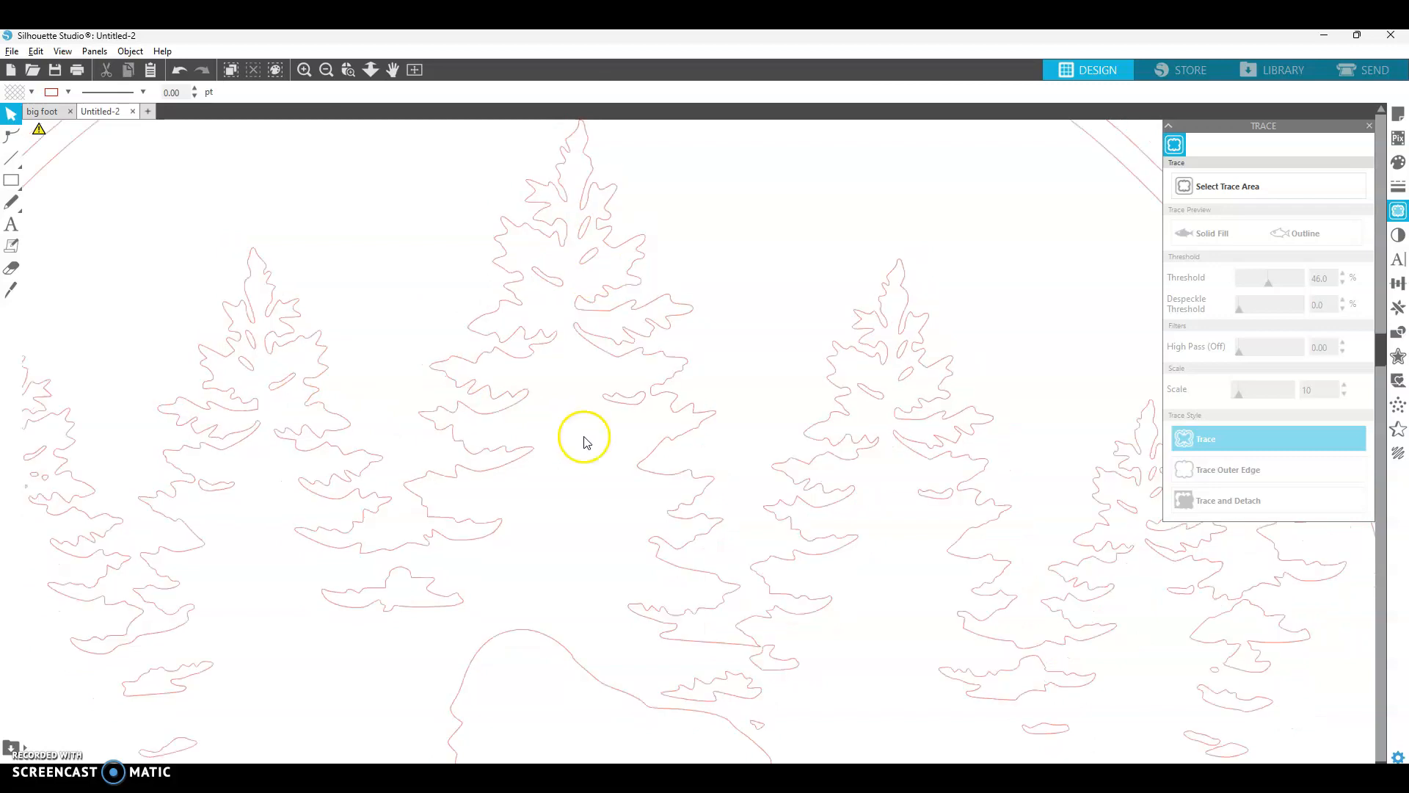
{"action": "scroll", "coordinate": [89, 448], "scroll_direction": "up", "scroll_amount": 1}
{"action": "scroll", "coordinate": [91, 446], "scroll_direction": "up", "scroll_amount": 1}
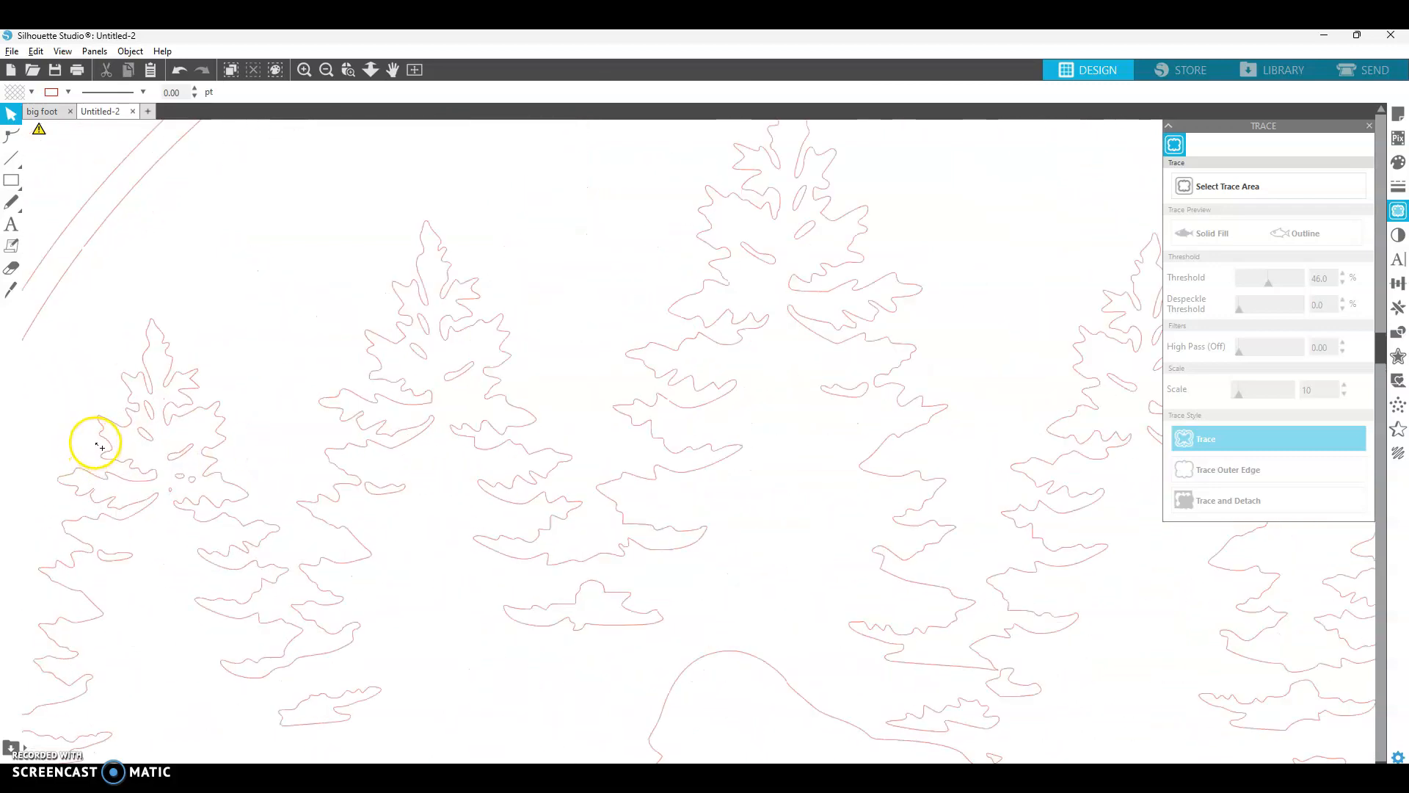
{"action": "left_click", "coordinate": [214, 490]}
{"action": "key", "text": "Delete"}
{"action": "left_click", "coordinate": [201, 485]}
{"action": "key", "text": "Delete"}
{"action": "left_click", "coordinate": [185, 499]}
{"action": "key", "text": "Delete"}
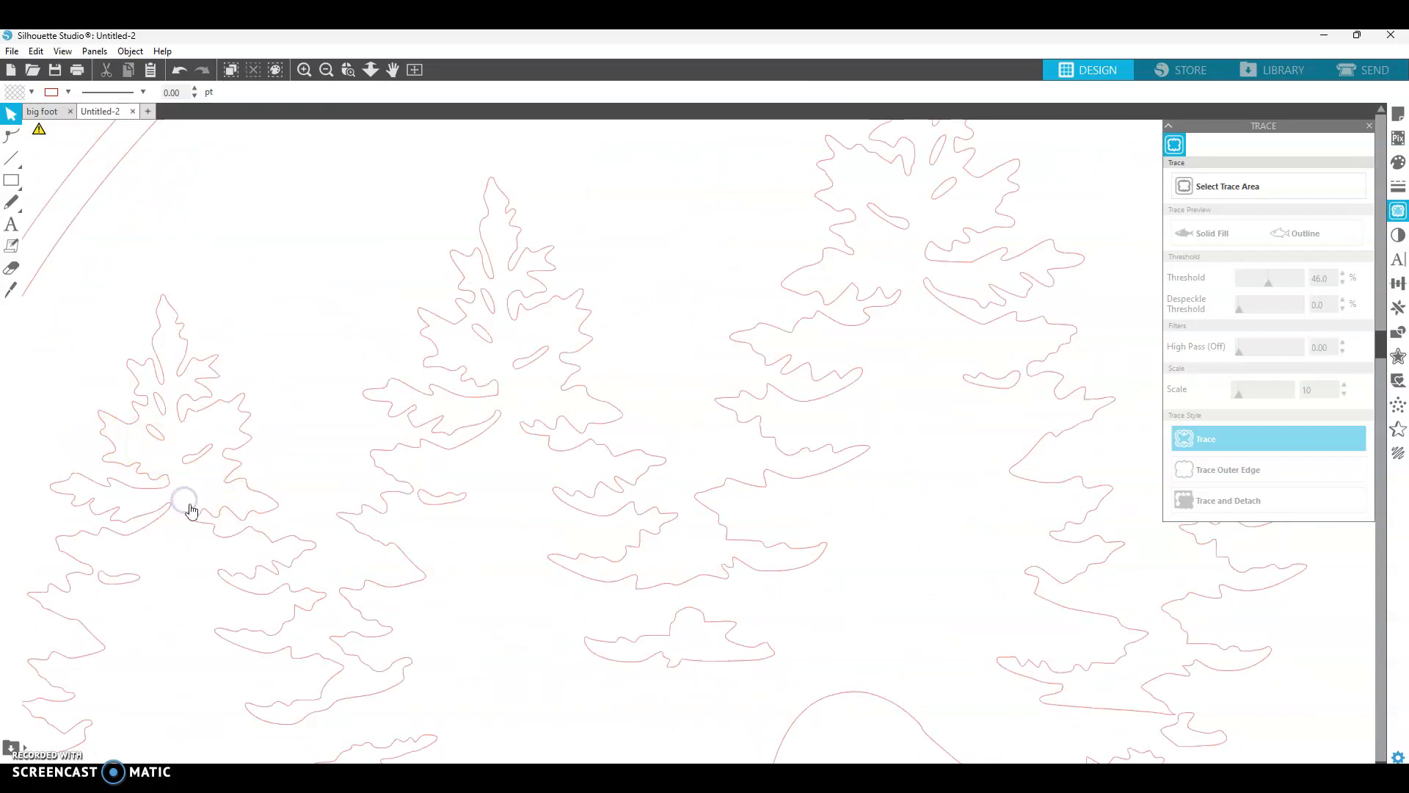
- Inspect the traced circle design for any remaining stray specks
{"action": "scroll", "coordinate": [555, 492], "scroll_direction": "right", "scroll_amount": 2}
{"action": "scroll", "coordinate": [555, 499], "scroll_direction": "right", "scroll_amount": 2}
{"action": "scroll", "coordinate": [560, 485], "scroll_direction": "down", "scroll_amount": 3}
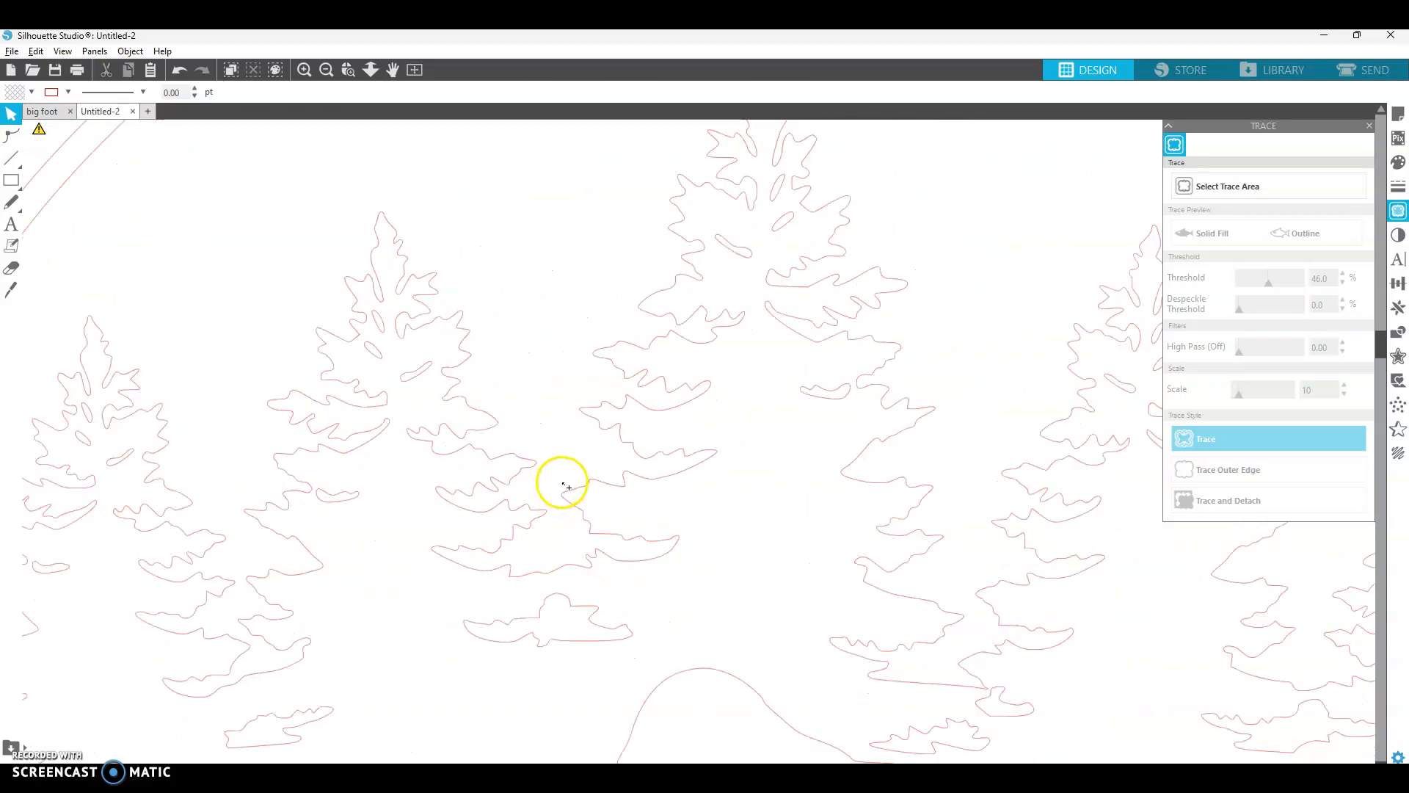
{"action": "scroll", "coordinate": [581, 475], "scroll_direction": "down", "scroll_amount": 5}
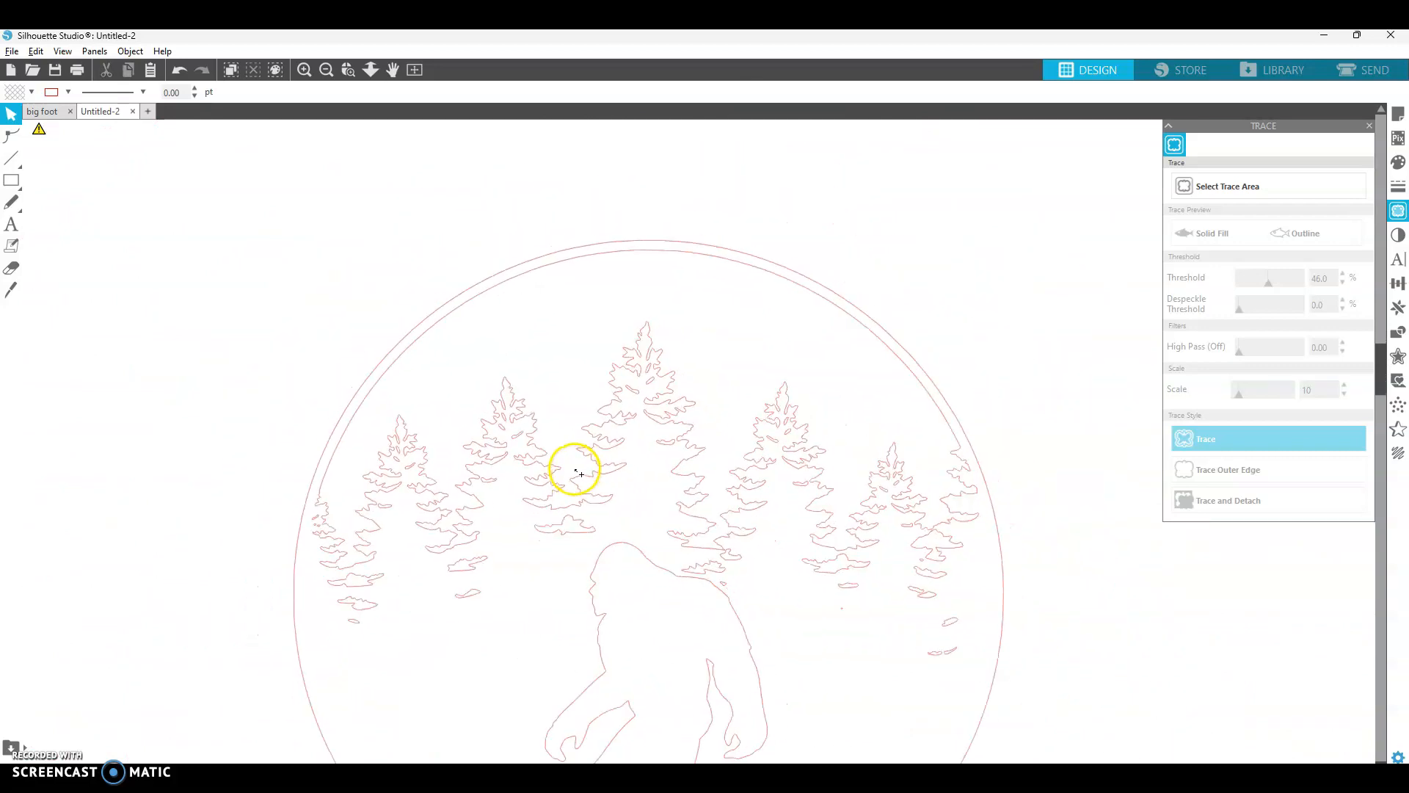
{"action": "scroll", "coordinate": [765, 573], "scroll_direction": "up", "scroll_amount": 5}
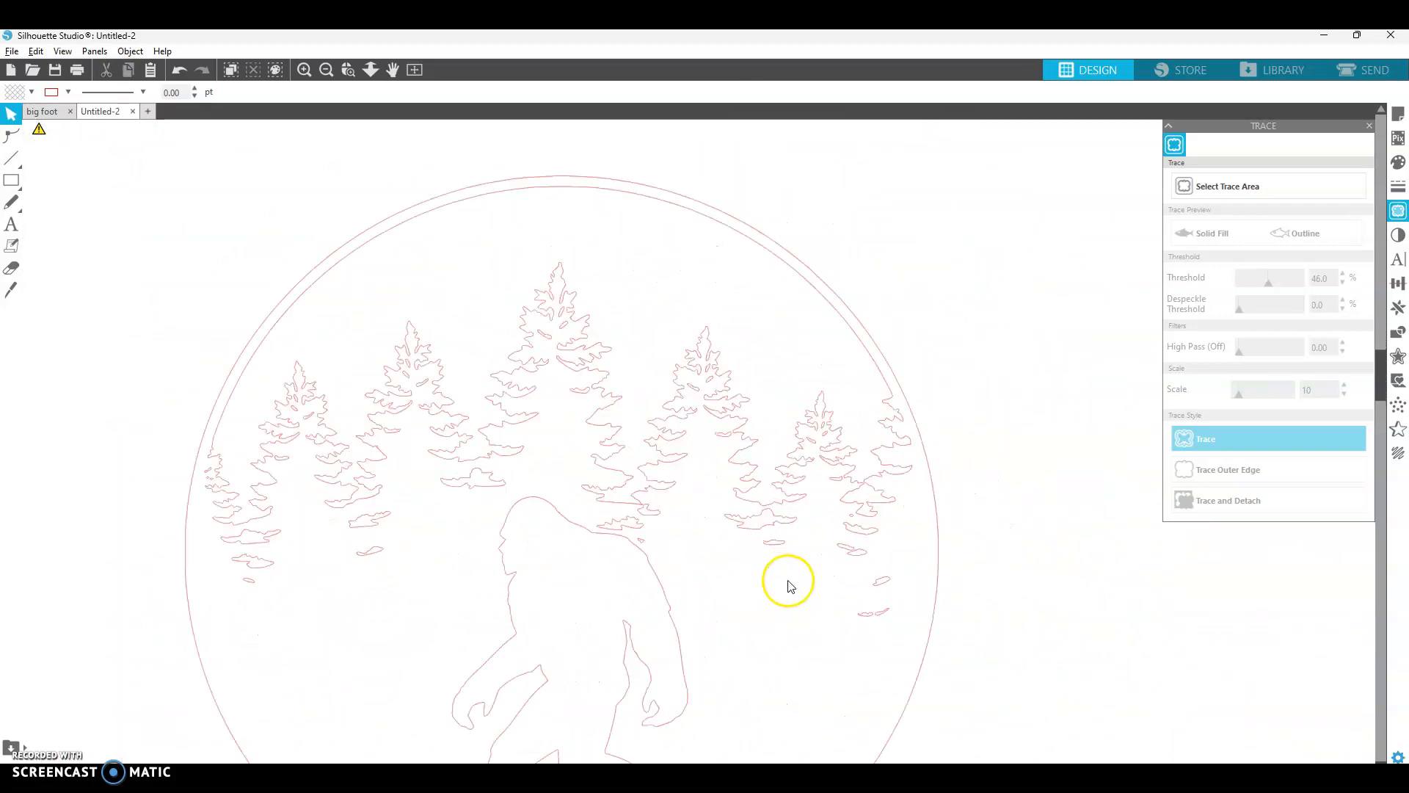
{"action": "left_click", "coordinate": [758, 563]}
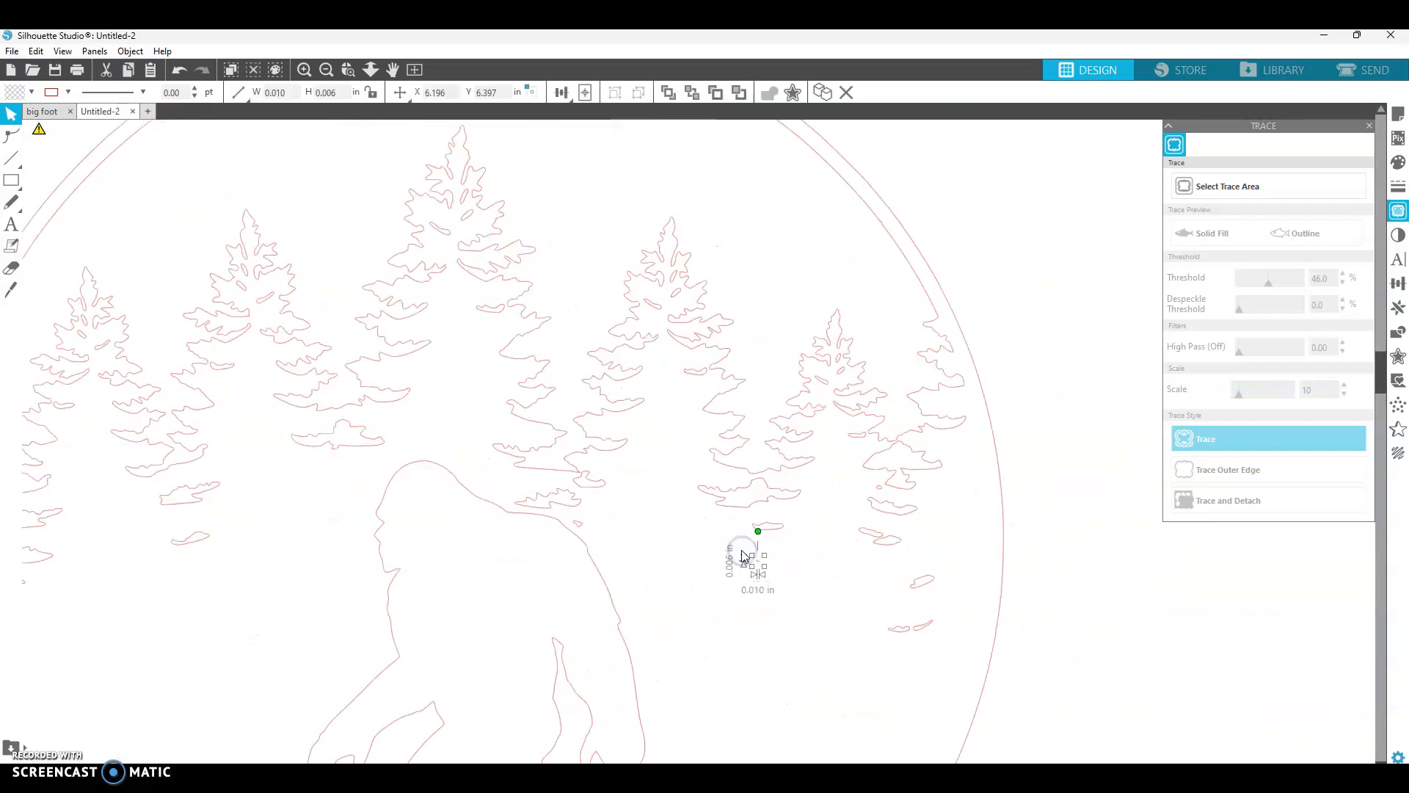
{"action": "left_click", "coordinate": [718, 519]}
{"action": "scroll", "coordinate": [718, 520], "scroll_direction": "down", "scroll_amount": 5}
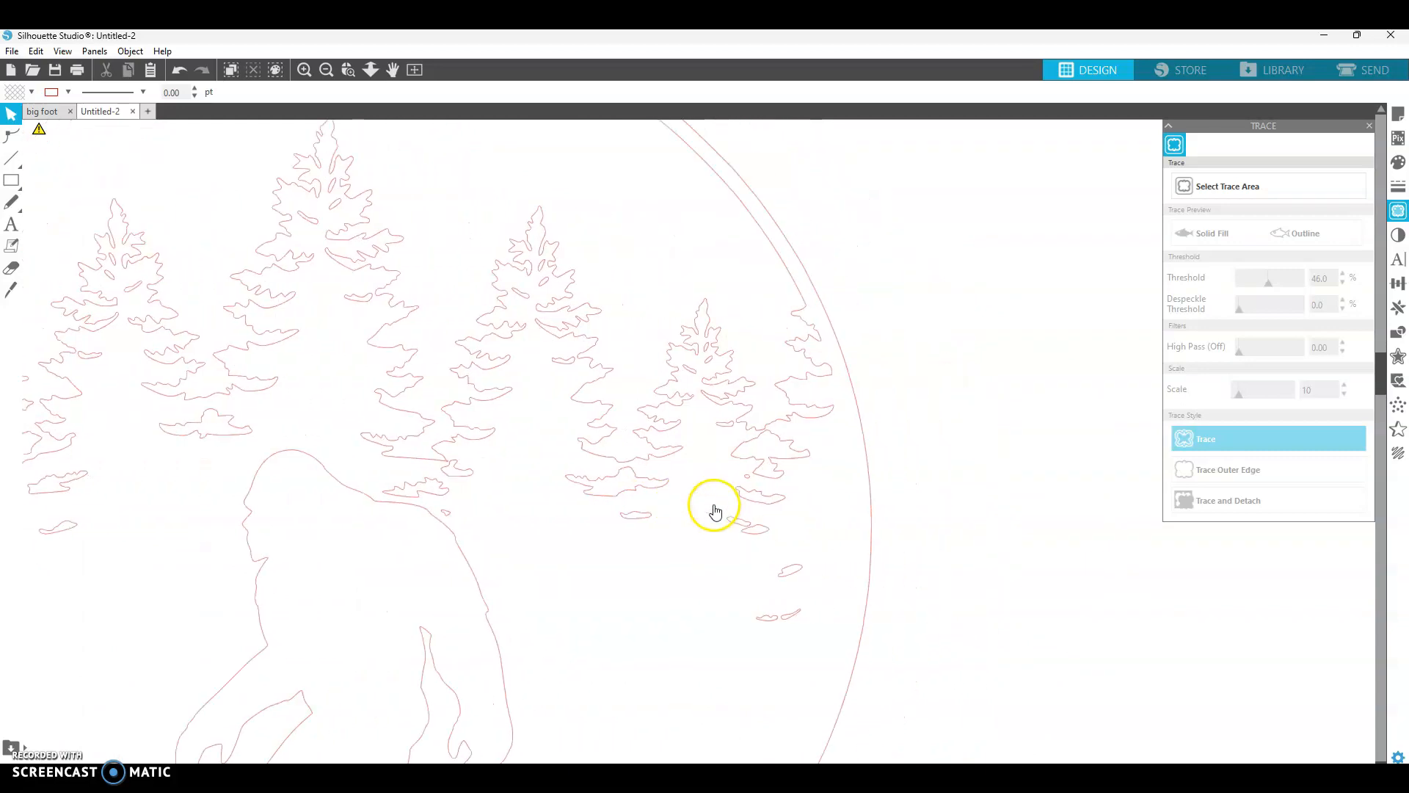
{"action": "scroll", "coordinate": [780, 508], "scroll_direction": "down", "scroll_amount": 5}
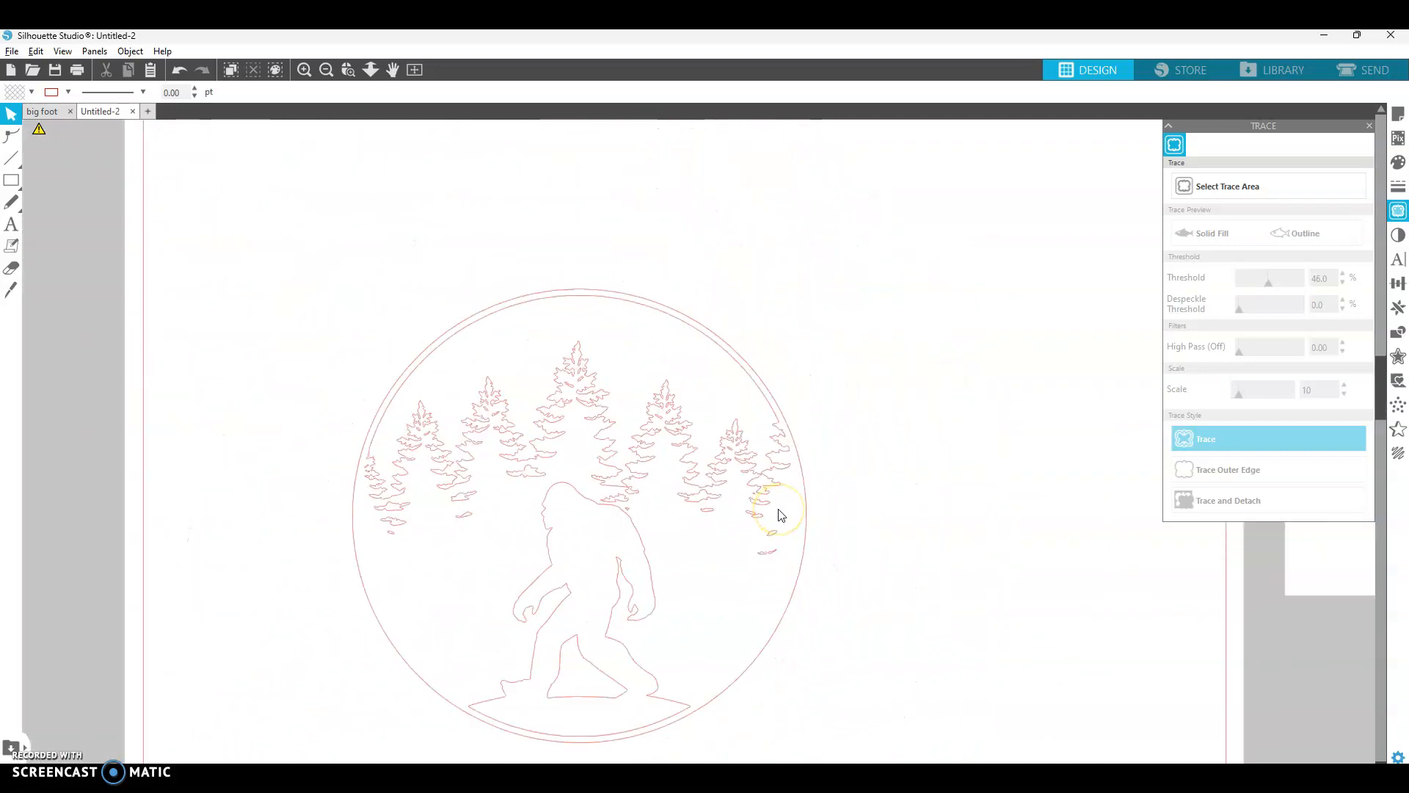
- Move the bigfoot silhouette out of the circle to the side of the page
{"action": "left_click", "coordinate": [894, 585]}
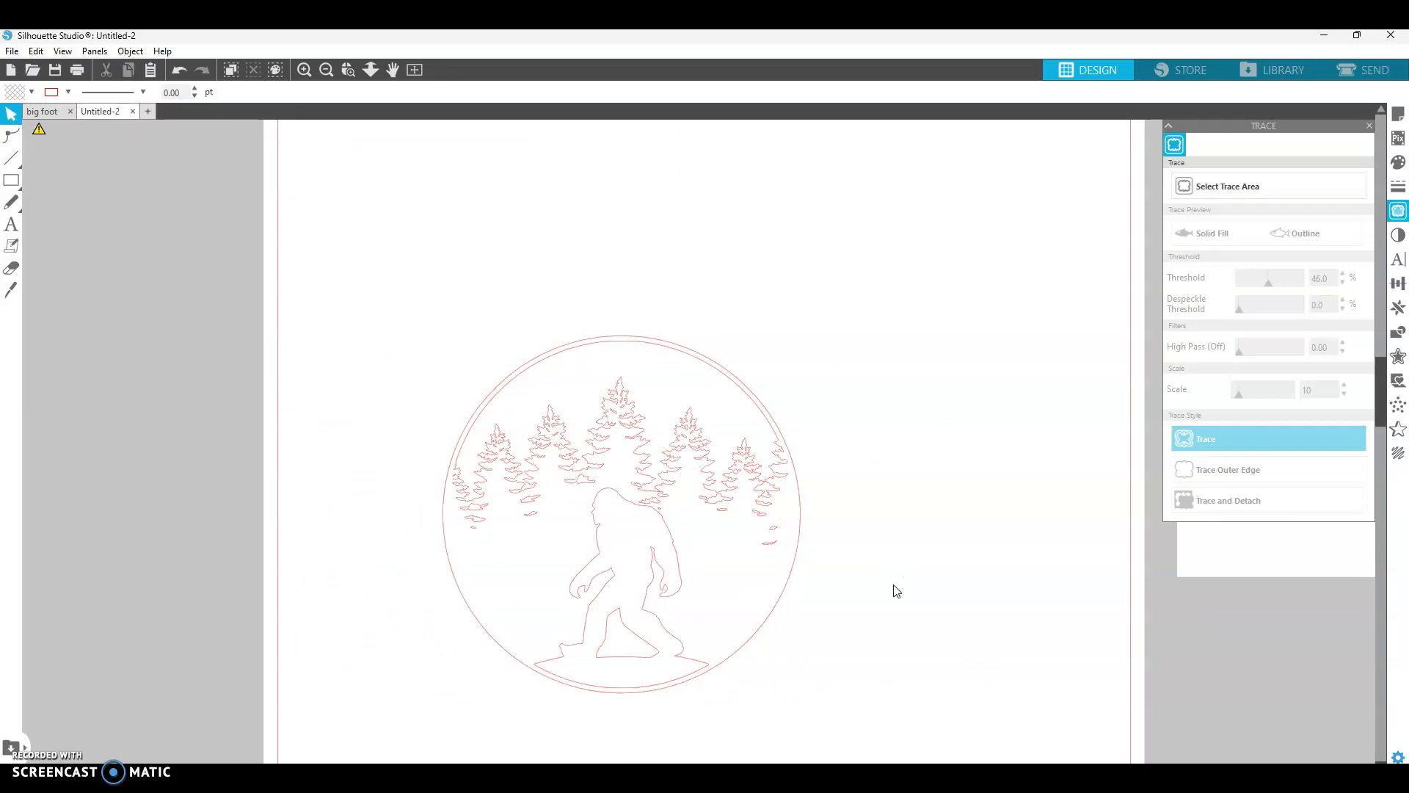
{"action": "left_click", "coordinate": [658, 583]}
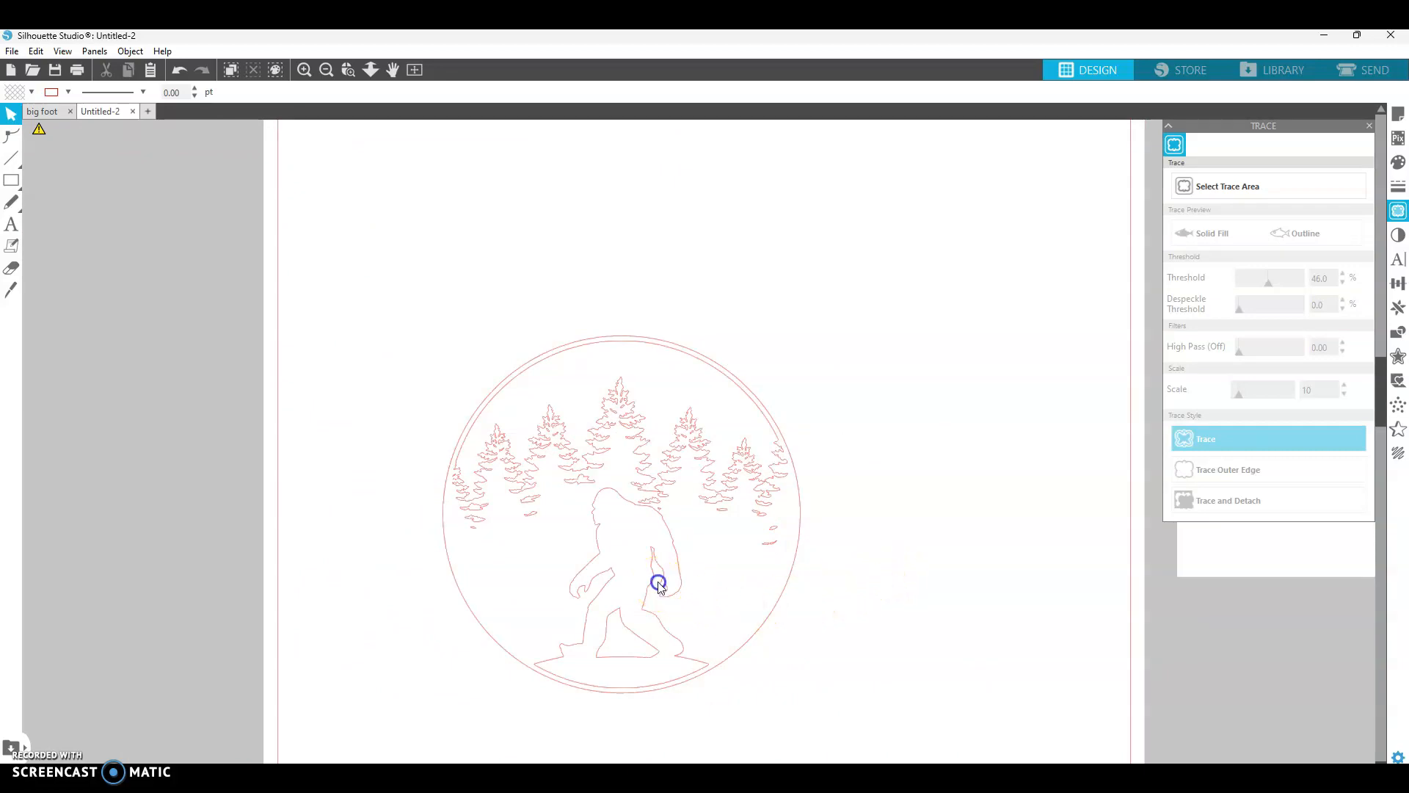
{"action": "left_click", "coordinate": [967, 539]}
{"action": "left_click_drag", "start_coordinate": [675, 578], "coordinate": [1010, 541]}
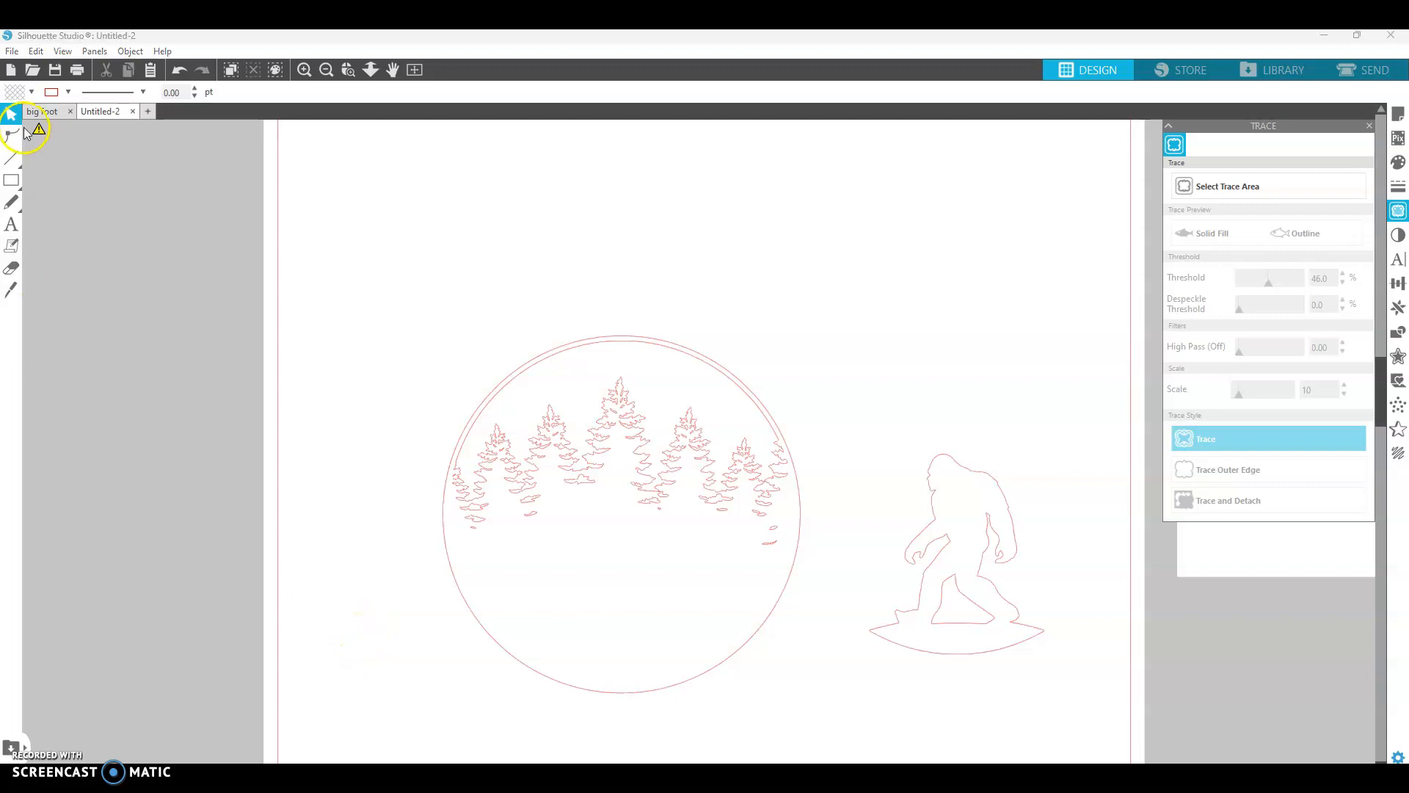
- Create a new document and copy the bigfoot foot photo from the big foot document
{"action": "left_click", "coordinate": [42, 111]}
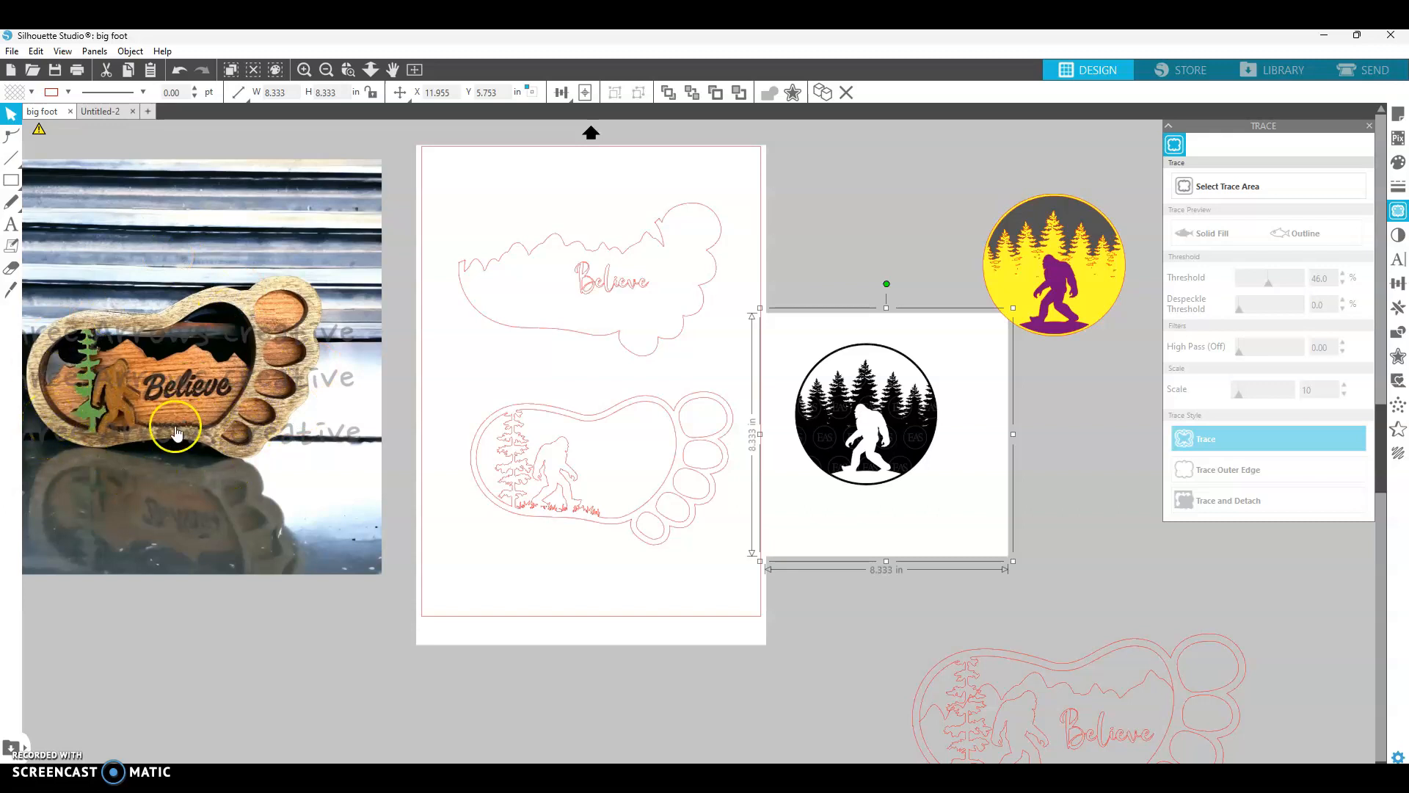
{"action": "left_click", "coordinate": [148, 111]}
{"action": "left_click", "coordinate": [45, 110]}
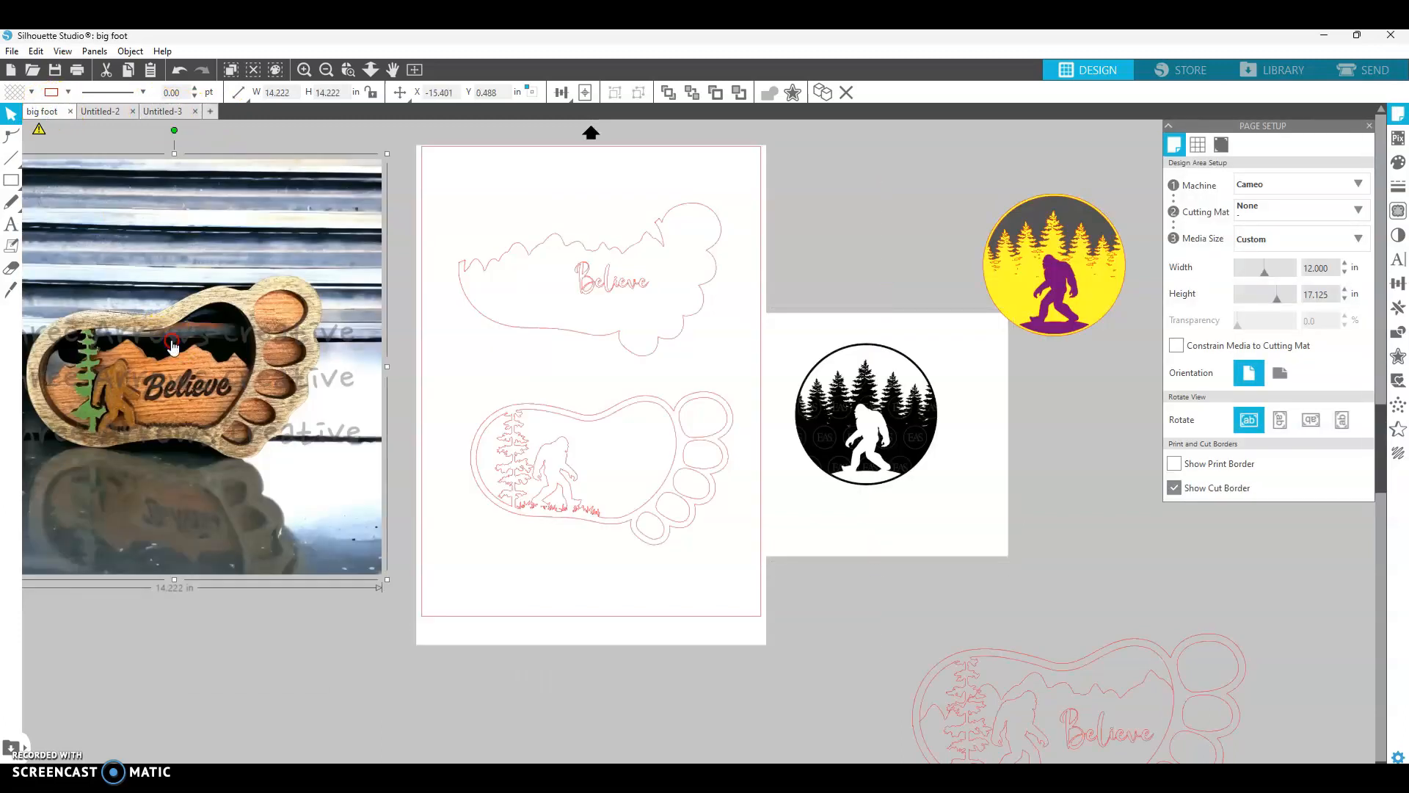
{"action": "right_click", "coordinate": [172, 341]}
{"action": "left_click", "coordinate": [209, 405]}
{"action": "left_click", "coordinate": [162, 113]}
- Paste the photo into the new document and position it over the page
{"action": "left_click", "coordinate": [36, 51]}
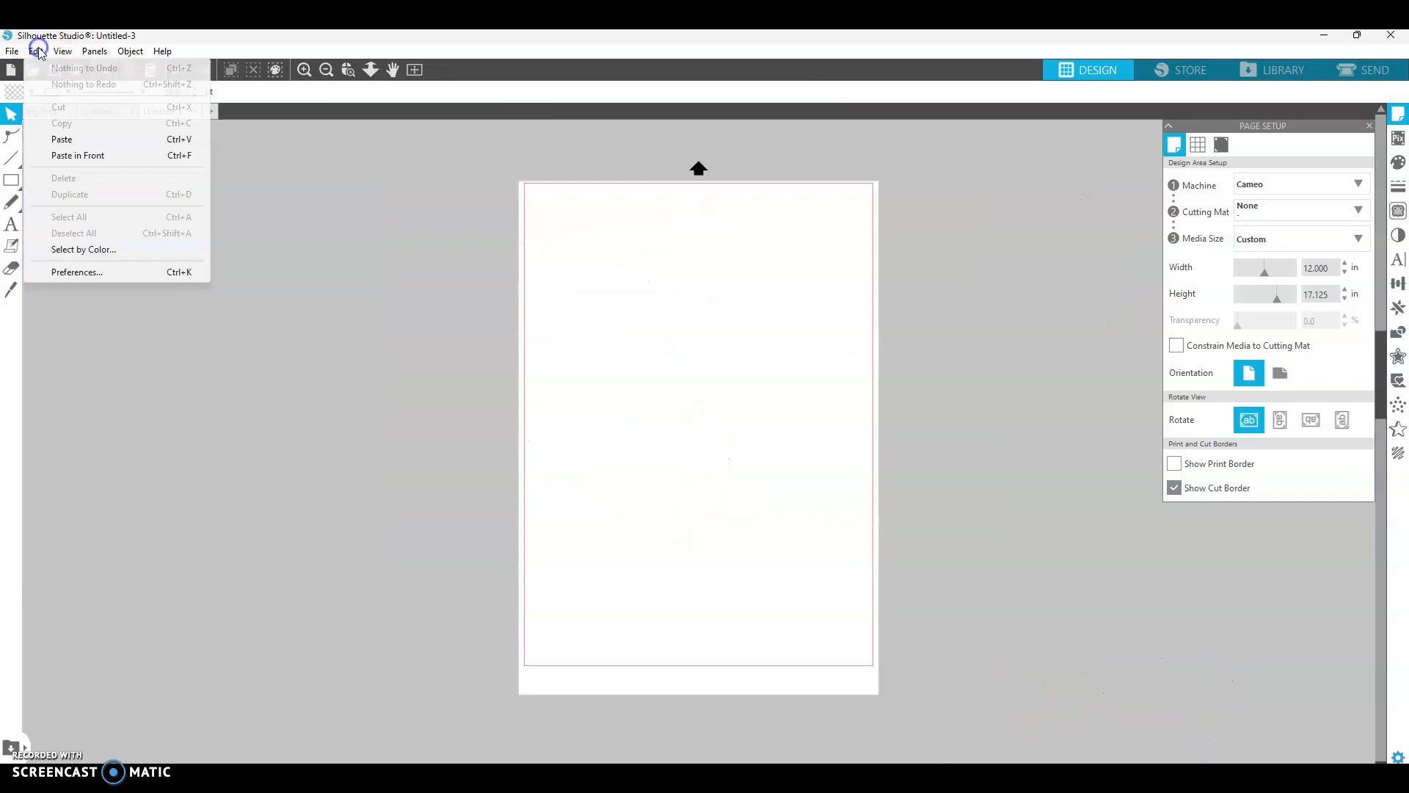
{"action": "left_click", "coordinate": [59, 123]}
{"action": "left_click_drag", "start_coordinate": [290, 317], "coordinate": [706, 357]}
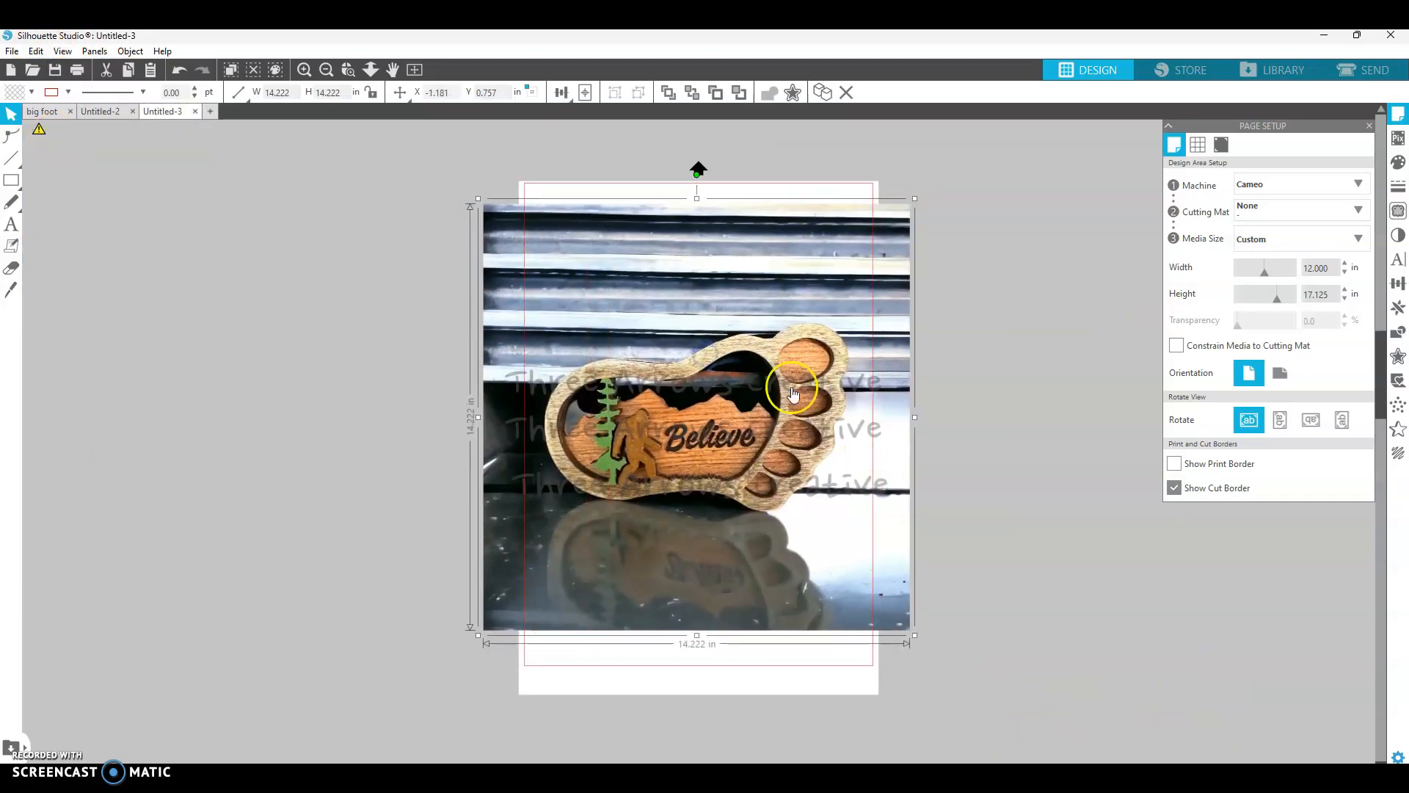
- Set a trace area over the foot photo and try threshold 35%, despeckle 41% and scale 28
{"action": "left_click", "coordinate": [1399, 212]}
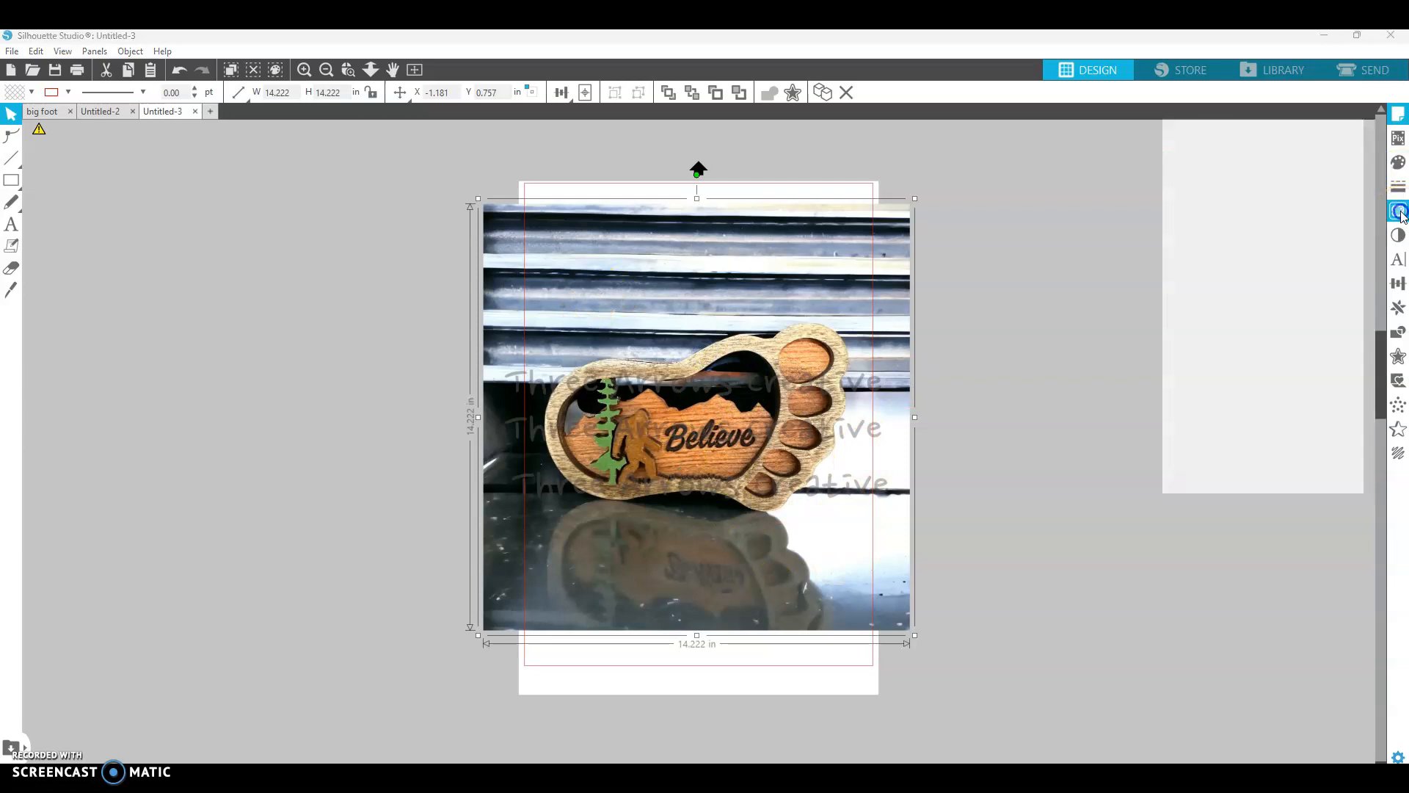
{"action": "left_click", "coordinate": [1268, 195]}
{"action": "mouse_move", "coordinate": [530, 300]}
{"action": "left_mouse_down"}
{"action": "mouse_move", "coordinate": [635, 315]}
{"action": "mouse_move", "coordinate": [901, 560]}
{"action": "left_mouse_up"}
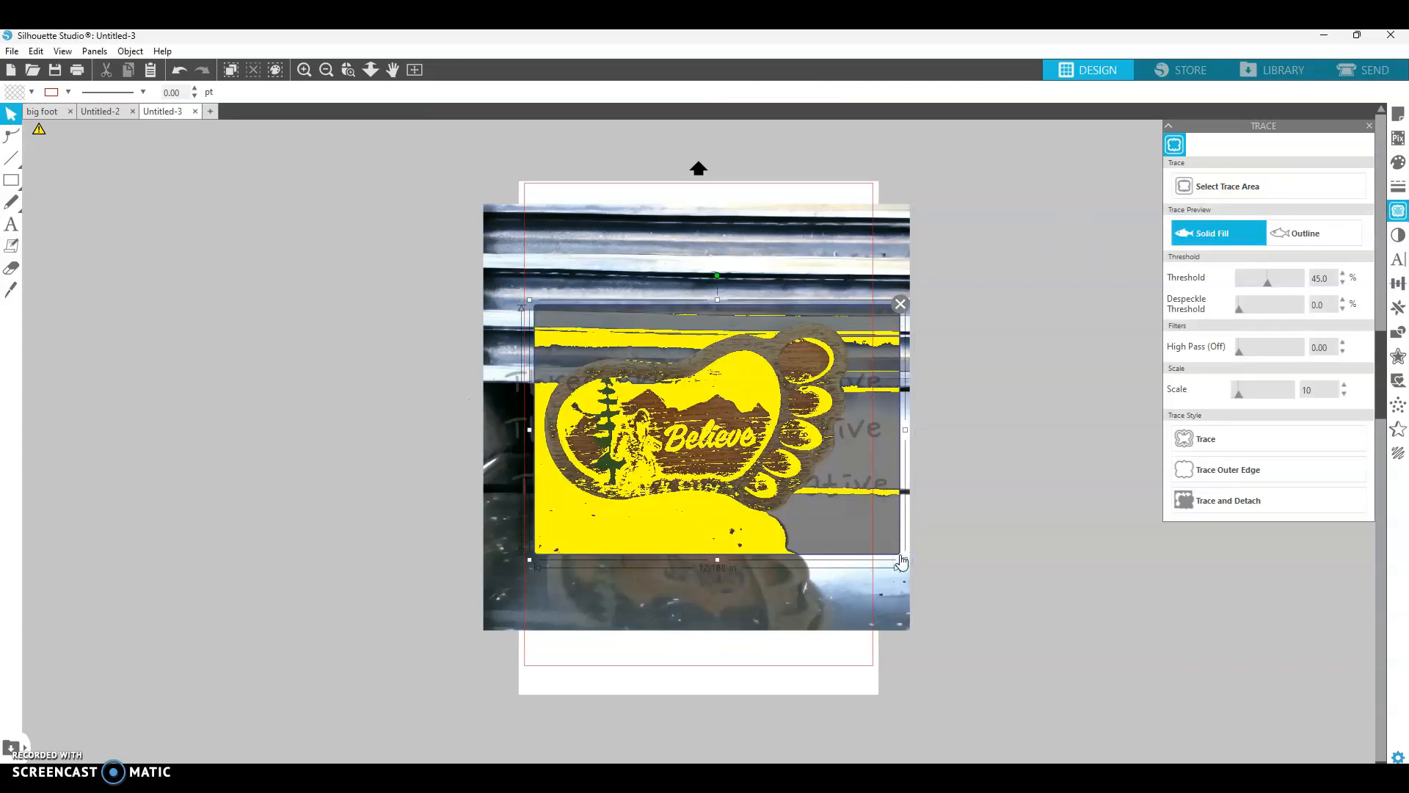
{"action": "mouse_move", "coordinate": [1268, 281]}
{"action": "left_mouse_down"}
{"action": "mouse_move", "coordinate": [1281, 281]}
{"action": "mouse_move", "coordinate": [1252, 285]}
{"action": "mouse_move", "coordinate": [1265, 289]}
{"action": "left_mouse_up"}
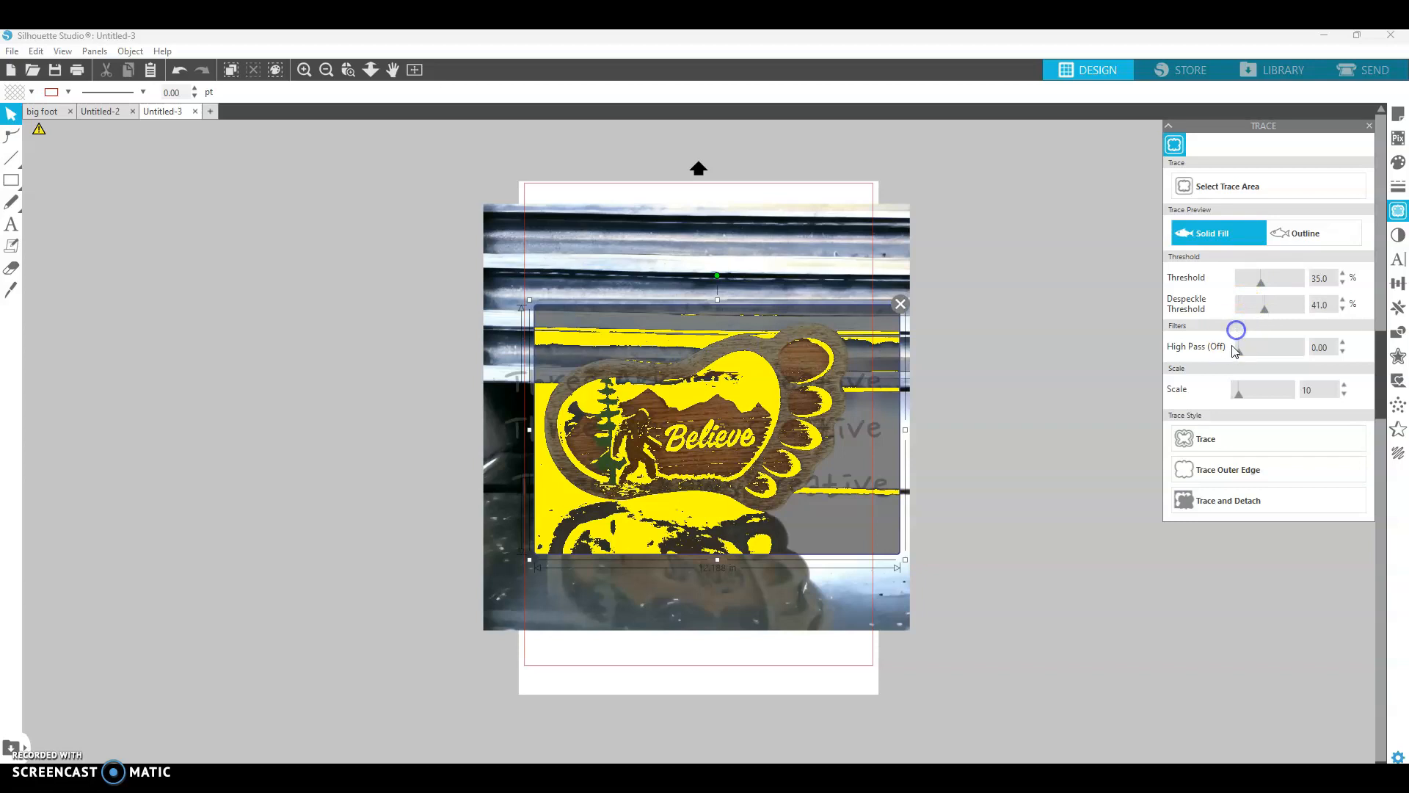
{"action": "mouse_move", "coordinate": [1242, 353]}
{"action": "left_mouse_down"}
{"action": "mouse_move", "coordinate": [1266, 355]}
{"action": "mouse_move", "coordinate": [1237, 357]}
{"action": "left_mouse_up"}
{"action": "left_click", "coordinate": [1116, 397]}
- Move the photo beside the page and clear the trace area
{"action": "left_click", "coordinate": [780, 314]}
{"action": "mouse_move", "coordinate": [800, 271]}
{"action": "left_mouse_down"}
{"action": "mouse_move", "coordinate": [568, 299]}
{"action": "mouse_move", "coordinate": [351, 235]}
{"action": "left_mouse_up"}
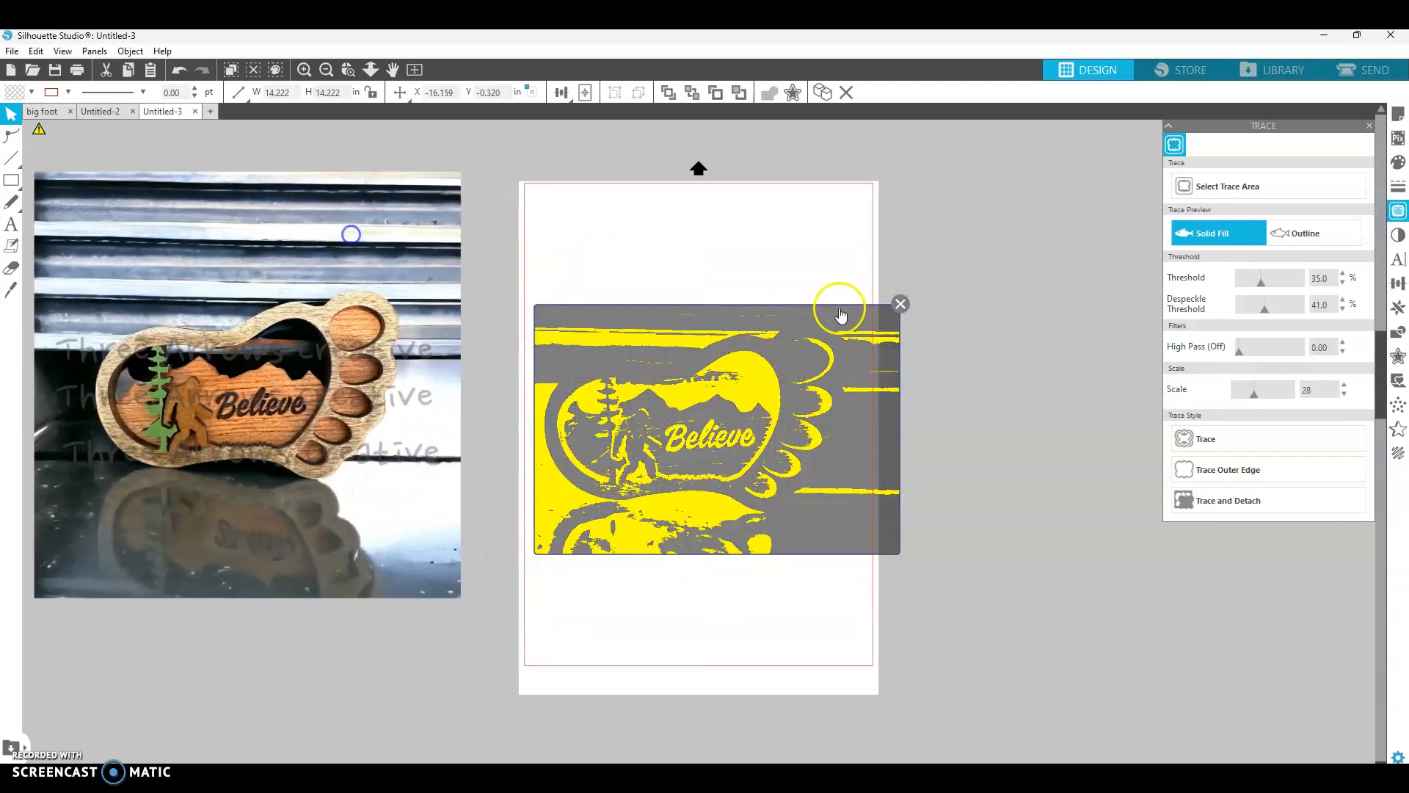
{"action": "left_click", "coordinate": [900, 305]}
{"action": "left_click", "coordinate": [900, 304]}
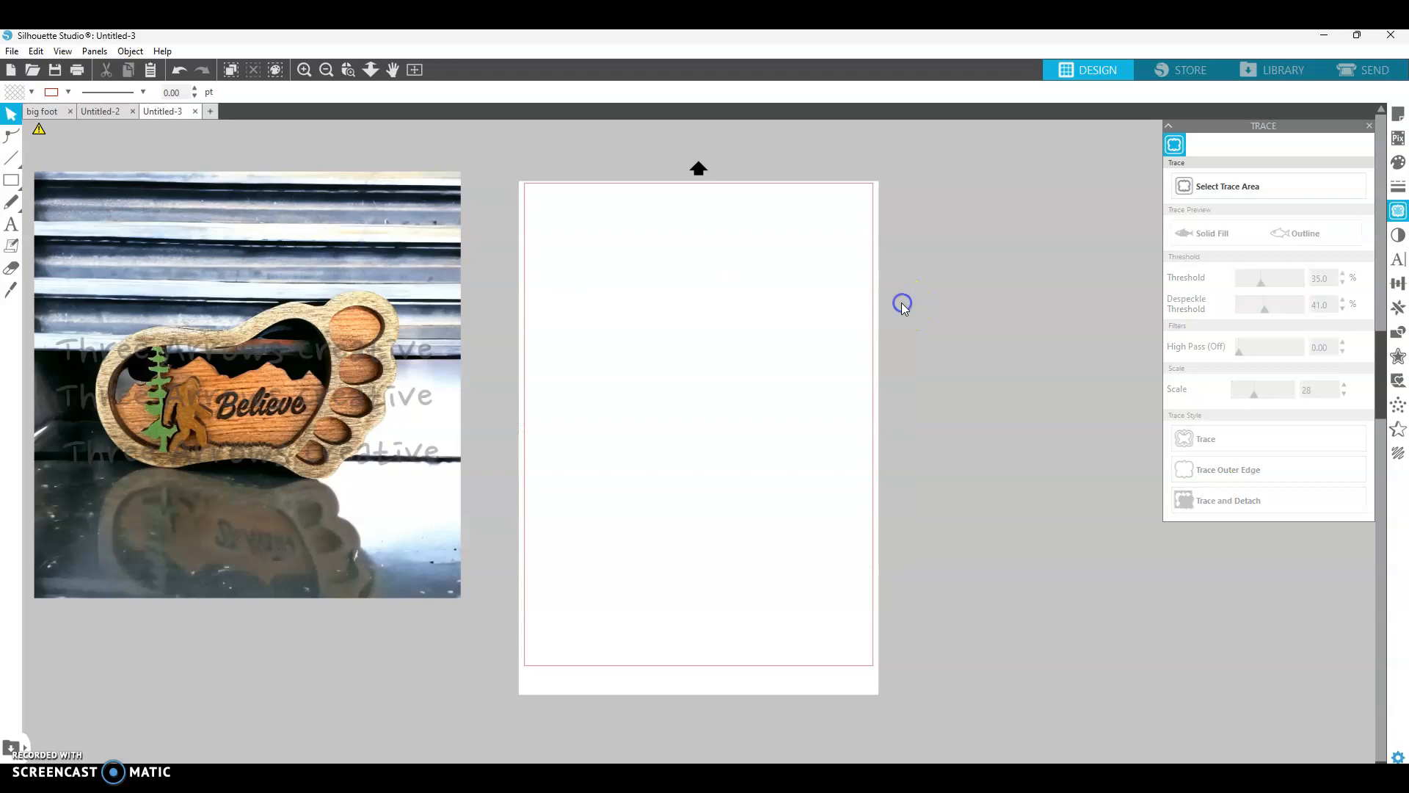
{"action": "left_click_drag", "start_coordinate": [337, 329], "coordinate": [356, 380]}
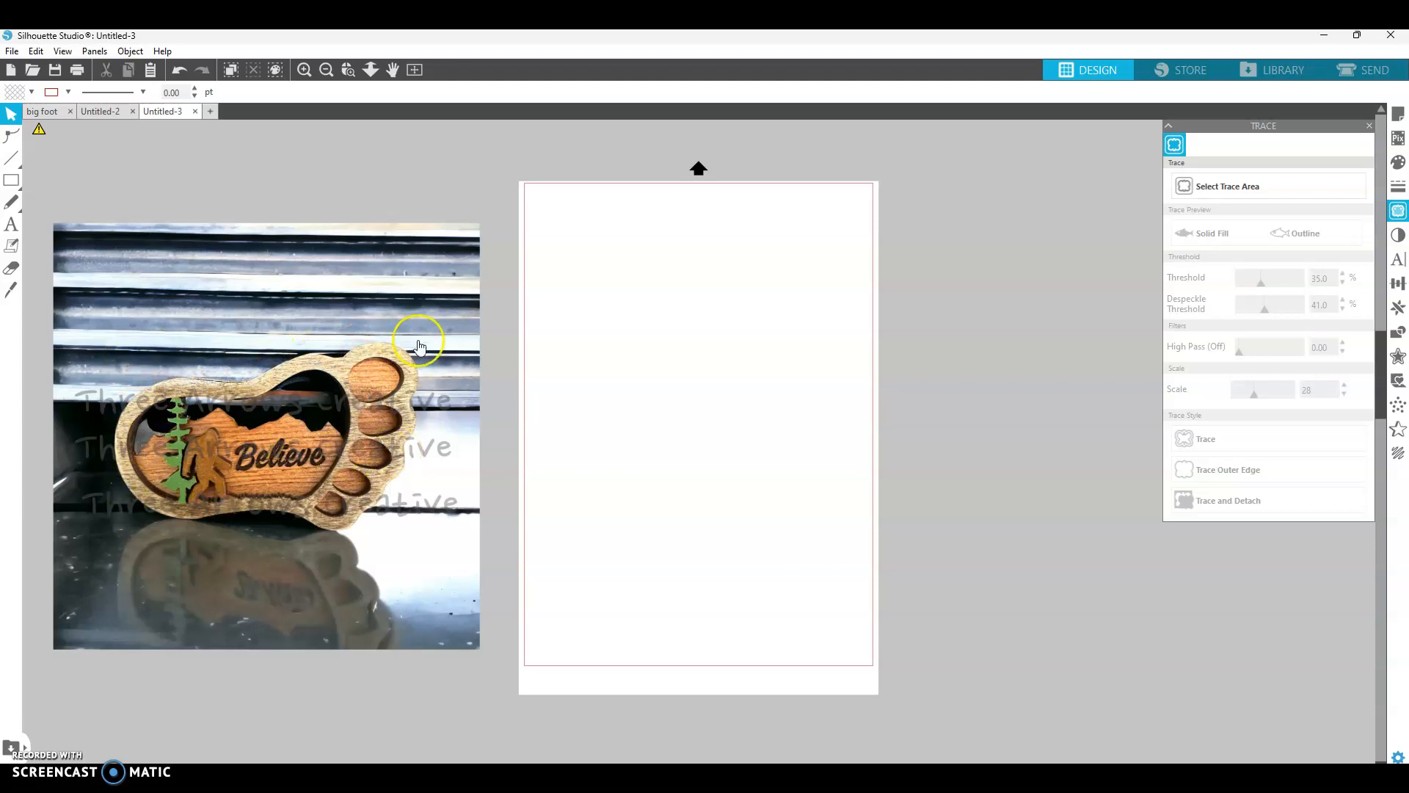
- Select and copy the black bigfoot footprint clipart in the big foot document
{"action": "left_click", "coordinate": [42, 111]}
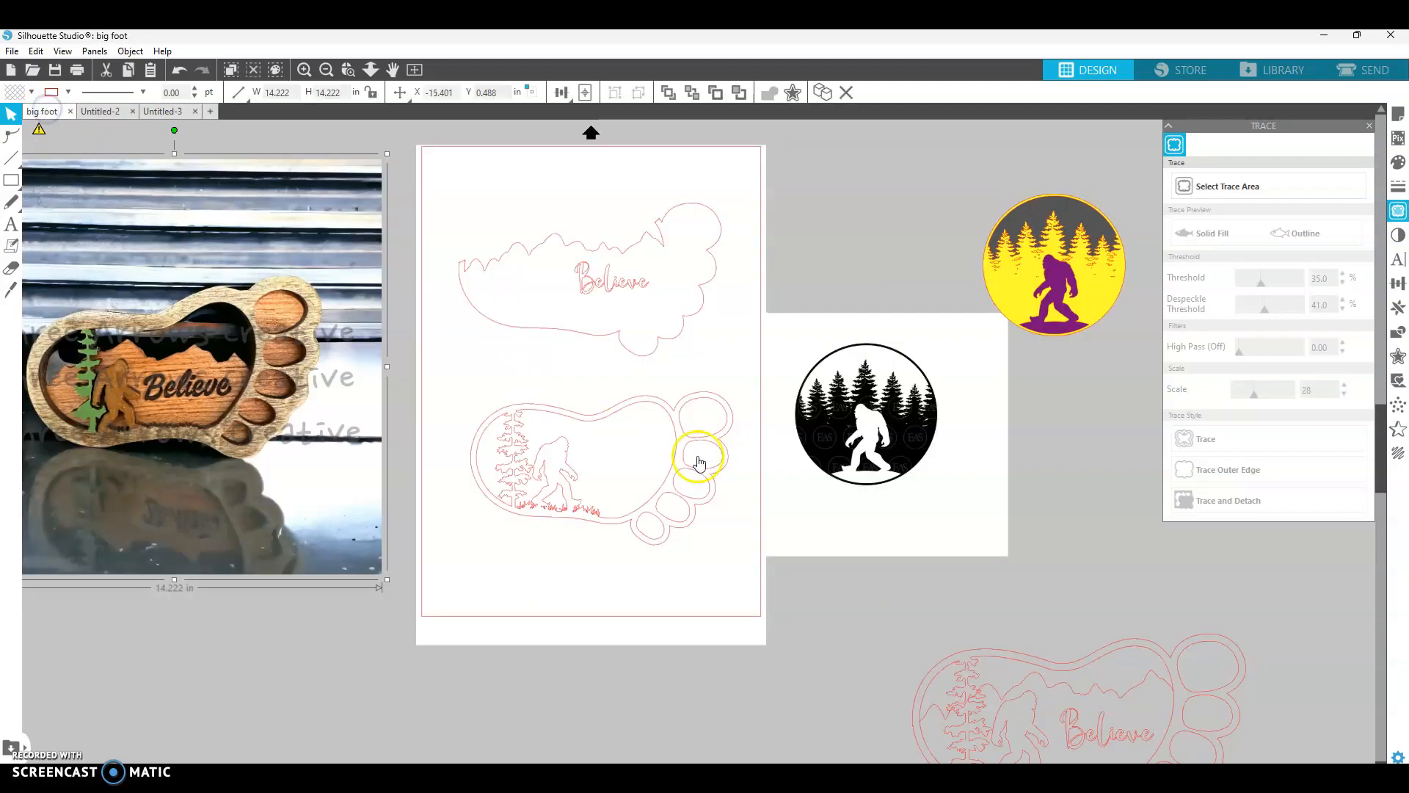
{"action": "scroll", "coordinate": [871, 530], "scroll_direction": "right", "scroll_amount": 2}
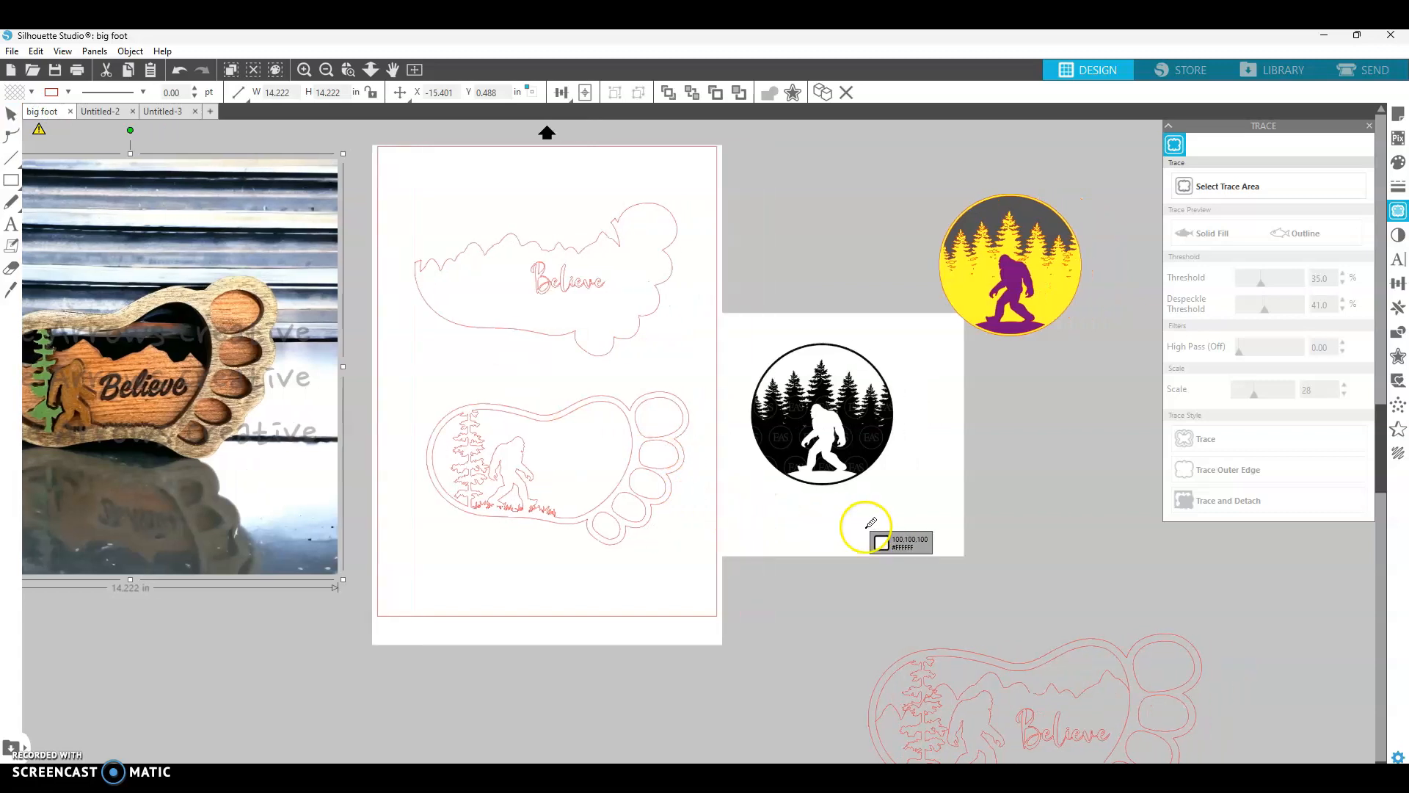
{"action": "scroll", "coordinate": [871, 530], "scroll_direction": "up", "scroll_amount": 2}
{"action": "scroll", "coordinate": [871, 530], "scroll_direction": "down", "scroll_amount": 5}
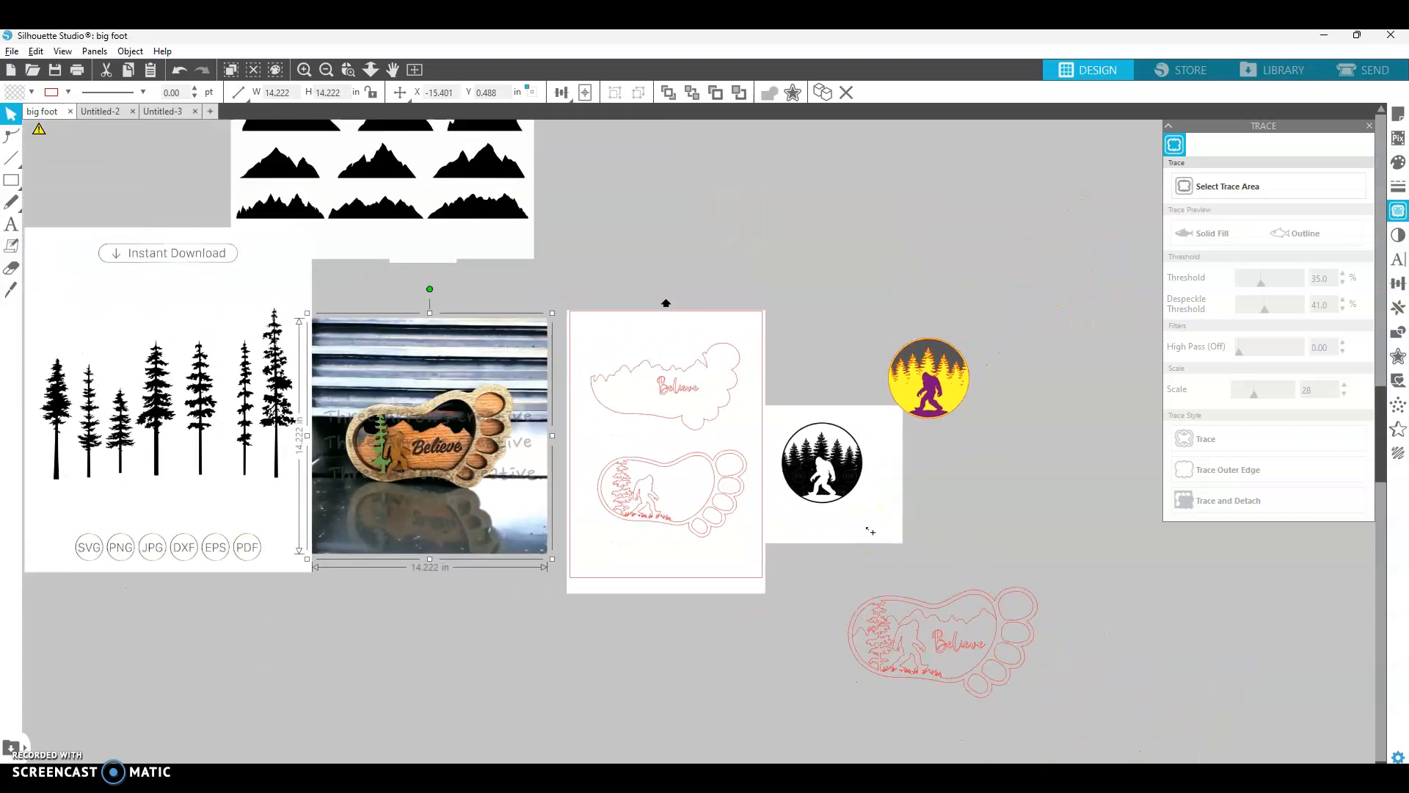
{"action": "left_click_drag", "start_coordinate": [371, 398], "coordinate": [211, 354]}
{"action": "left_click", "coordinate": [372, 423]}
{"action": "left_click_drag", "start_coordinate": [377, 423], "coordinate": [395, 514]}
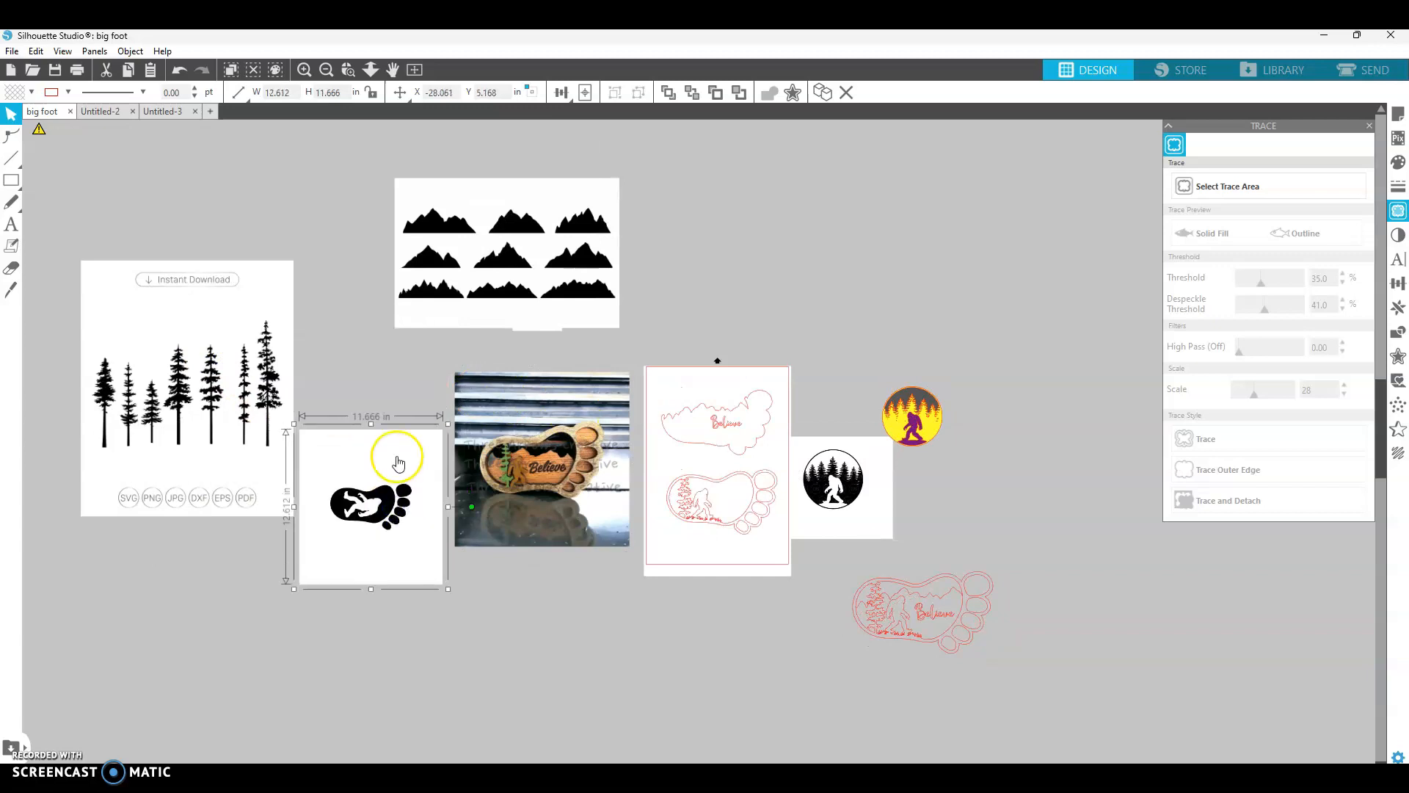
- Paste the footprint clipart onto the page of the new document
{"action": "left_click", "coordinate": [166, 111]}
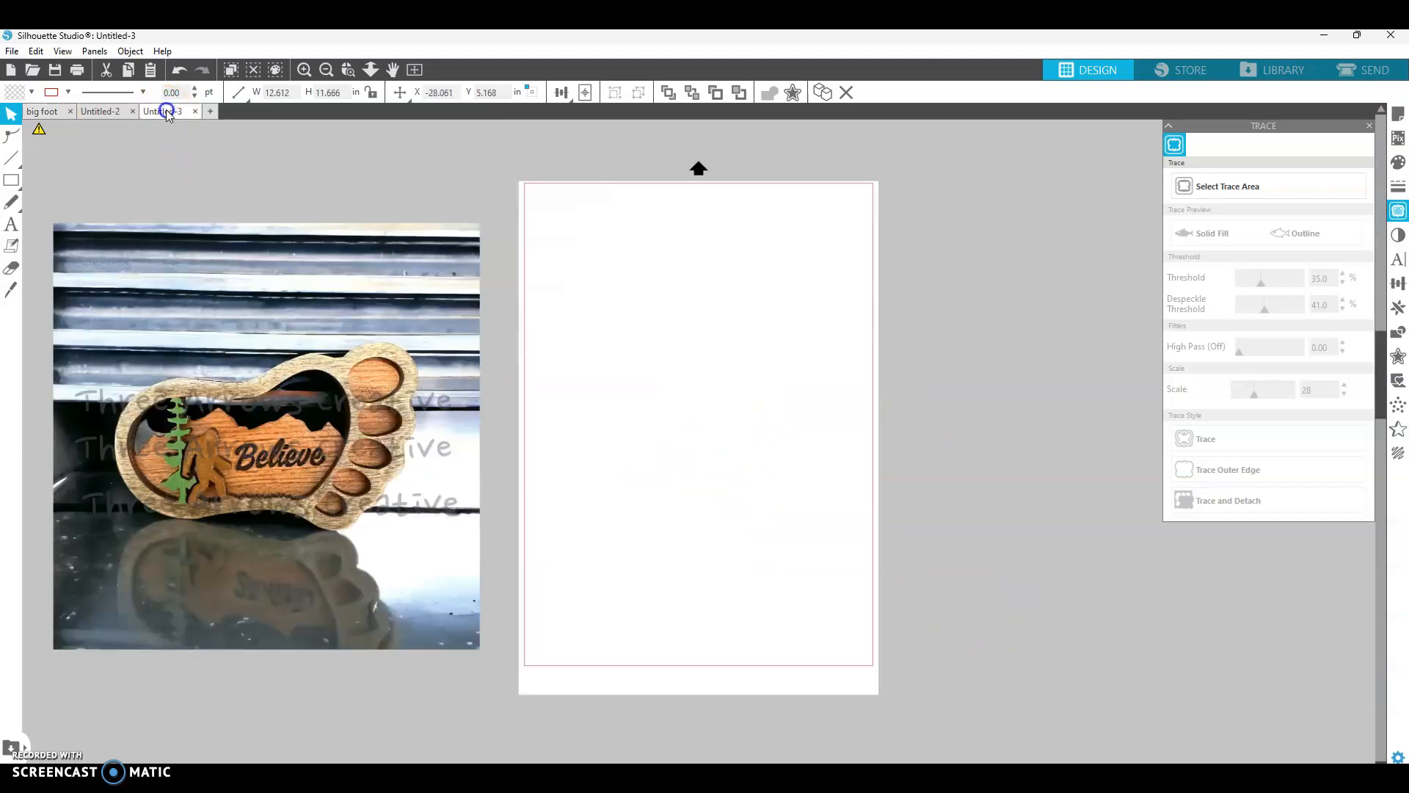
{"action": "key", "text": "ctrl+v"}
{"action": "left_click_drag", "start_coordinate": [721, 455], "coordinate": [739, 449]}
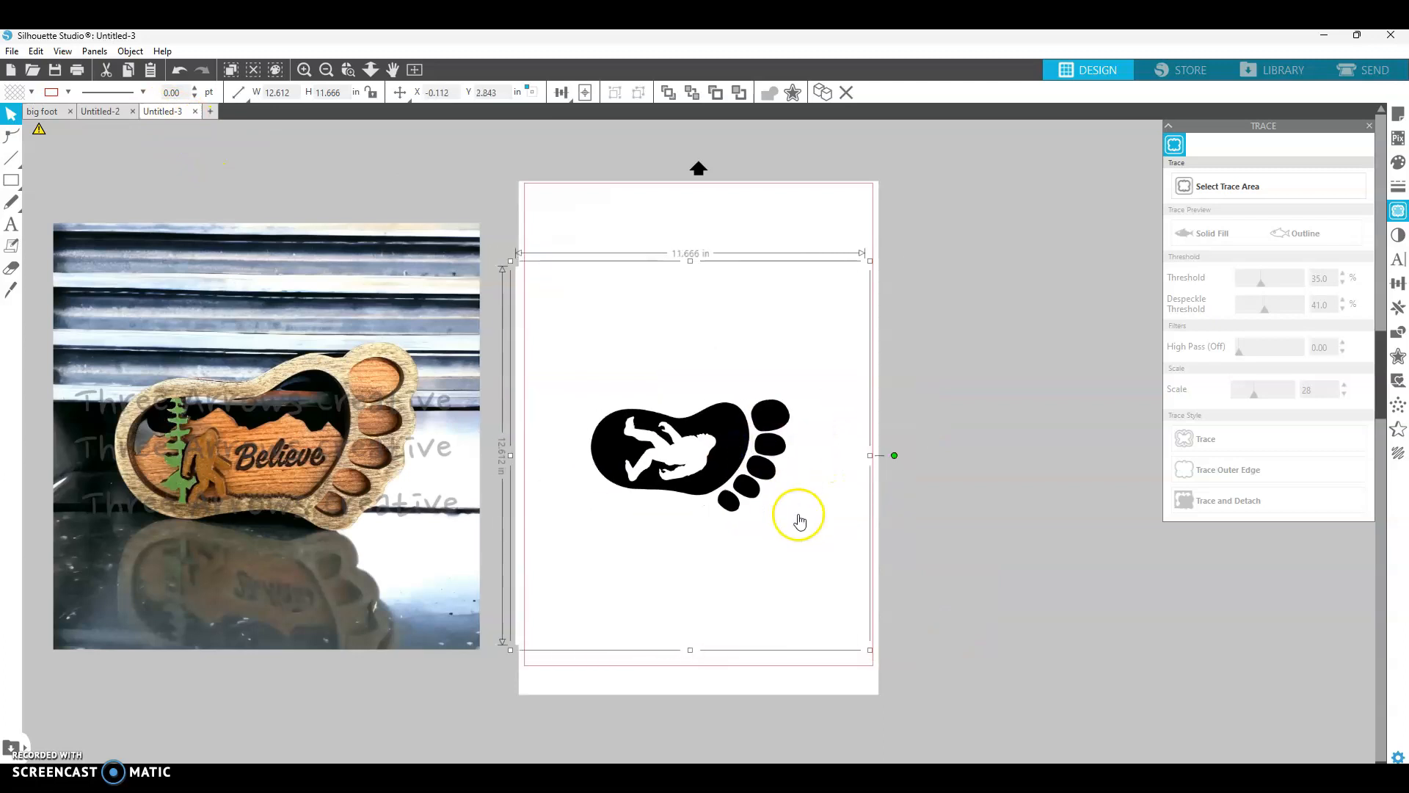
- Trace the footprint clipart and move the original image off the page
{"action": "left_click", "coordinate": [1189, 187]}
{"action": "left_click_drag", "start_coordinate": [561, 367], "coordinate": [901, 580]}
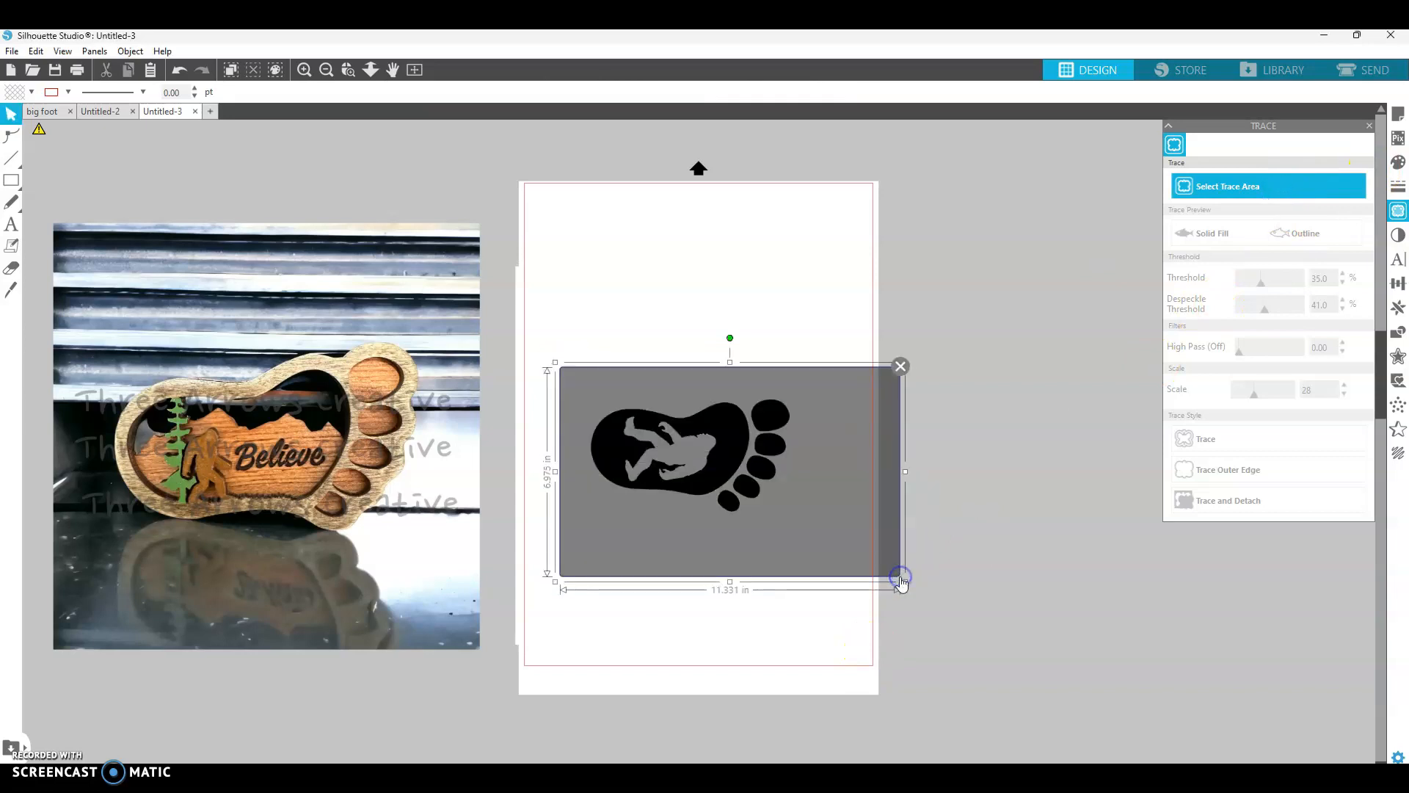
{"action": "left_click", "coordinate": [1274, 441]}
{"action": "mouse_move", "coordinate": [763, 428]}
{"action": "left_mouse_down"}
{"action": "mouse_move", "coordinate": [805, 293]}
{"action": "mouse_move", "coordinate": [1160, 513]}
{"action": "mouse_move", "coordinate": [1185, 547]}
{"action": "left_mouse_up"}
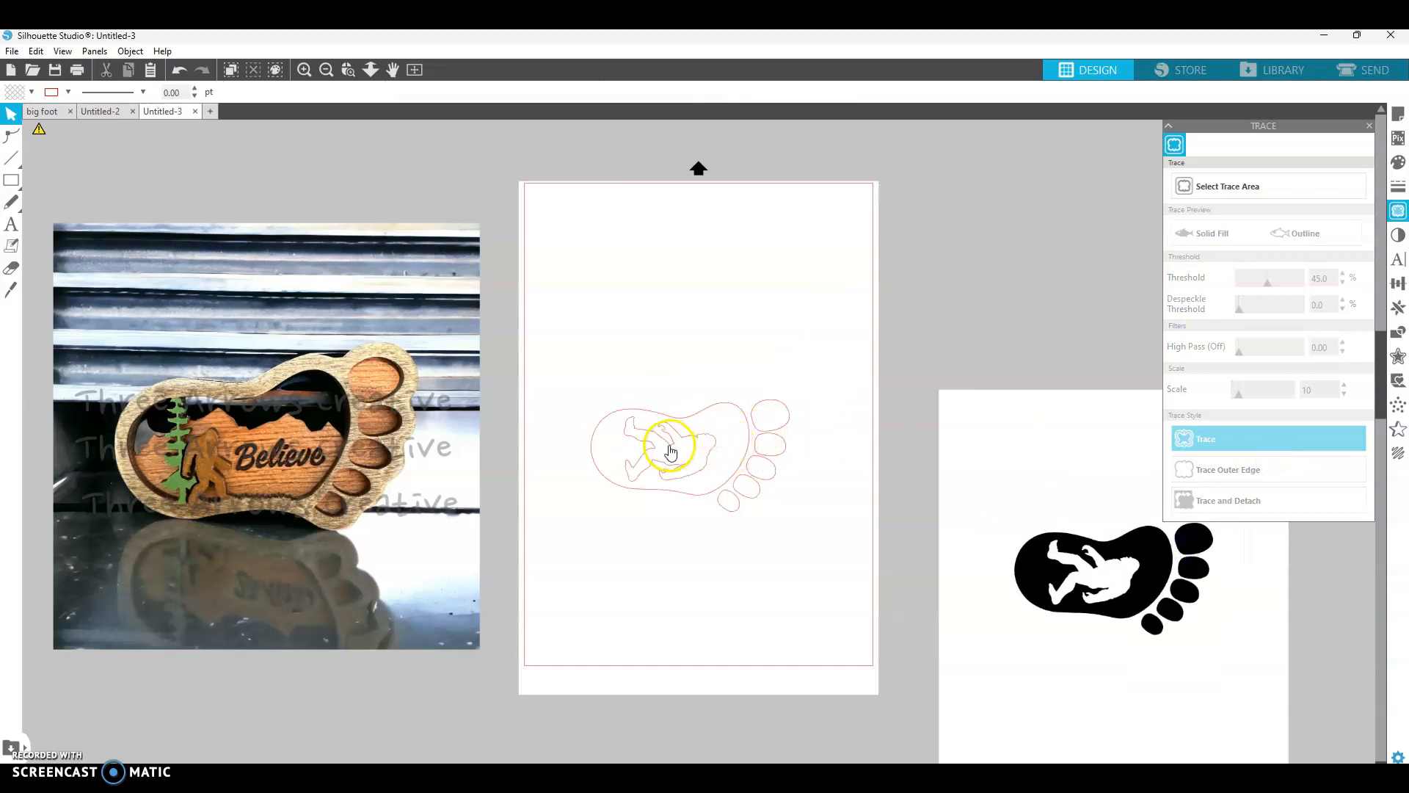
- Release the traced footprint's compound path and delete the inner bigfoot outline, leaving the foot and toe outlines
{"action": "left_click", "coordinate": [644, 461]}
{"action": "right_click", "coordinate": [644, 459]}
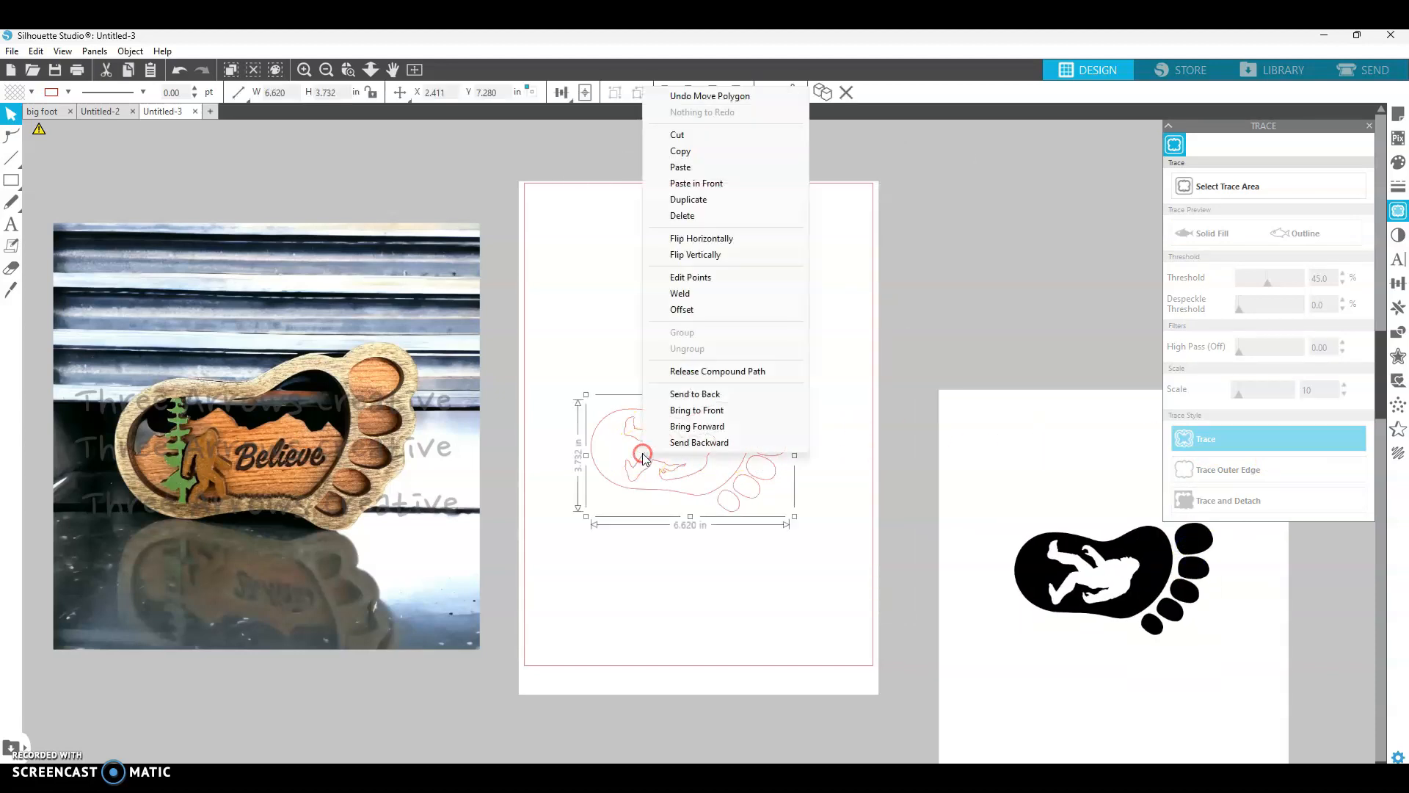
{"action": "left_click", "coordinate": [714, 378]}
{"action": "left_click", "coordinate": [740, 337]}
{"action": "left_click", "coordinate": [707, 445]}
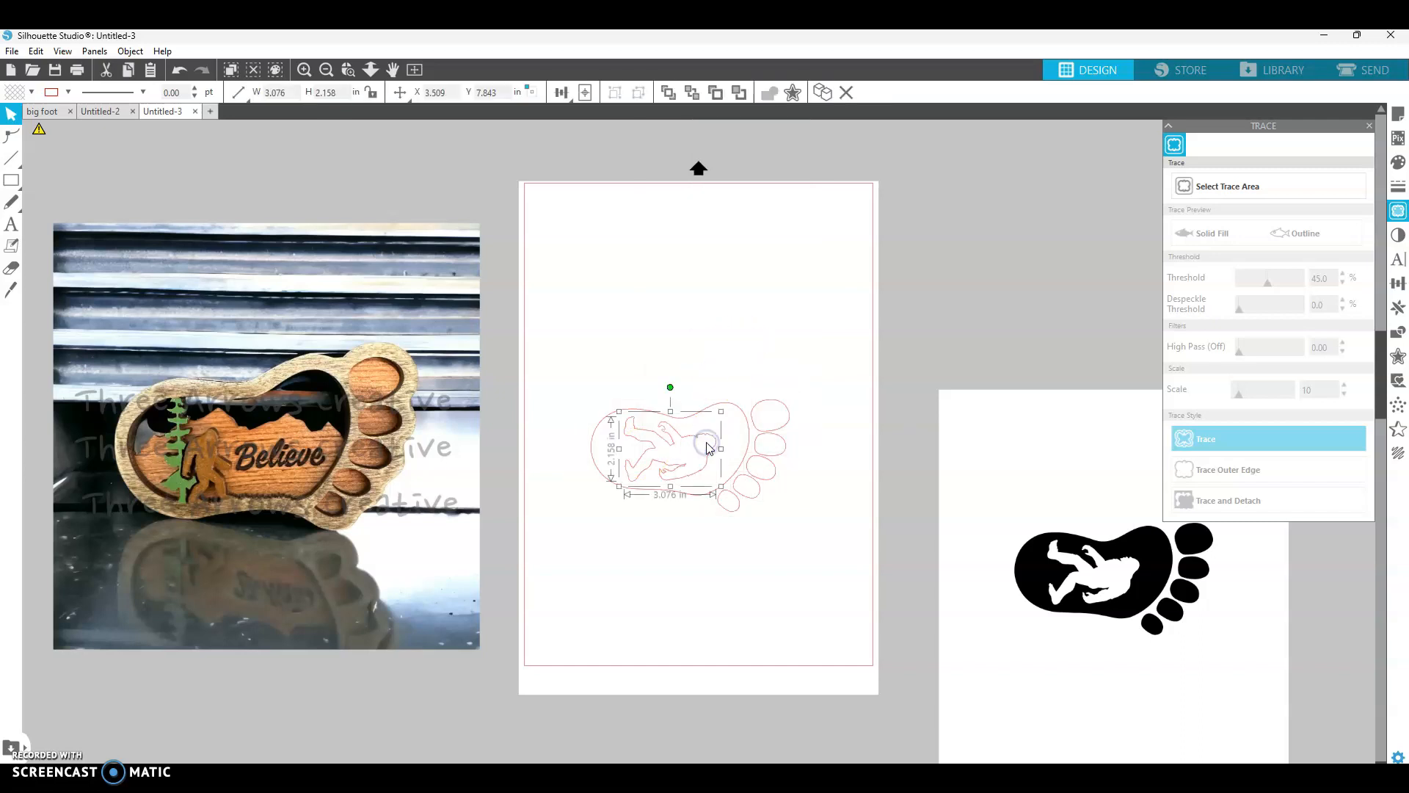
{"action": "key", "text": "Delete"}
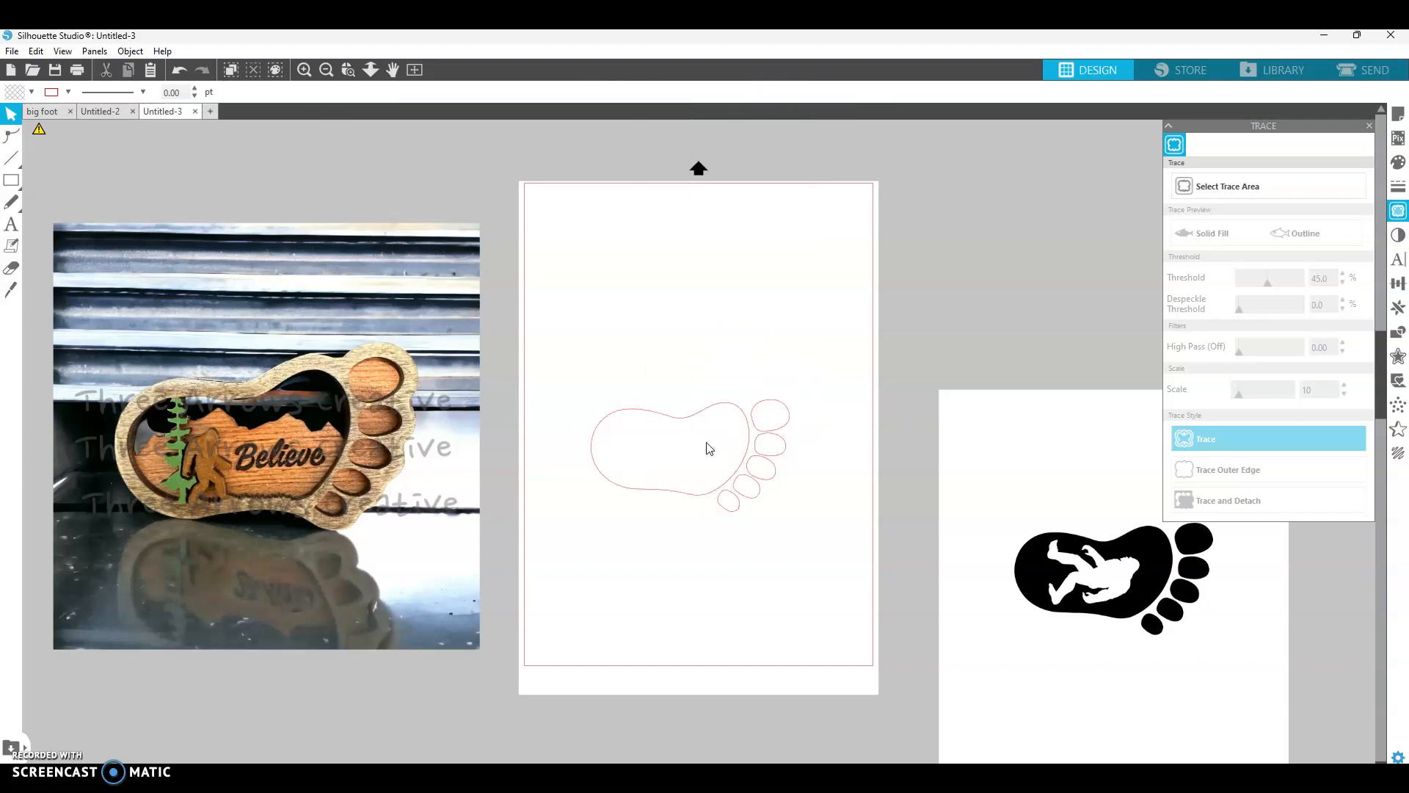
{"action": "left_click", "coordinate": [789, 418]}
{"action": "left_click", "coordinate": [756, 497]}
{"action": "left_click", "coordinate": [664, 493]}
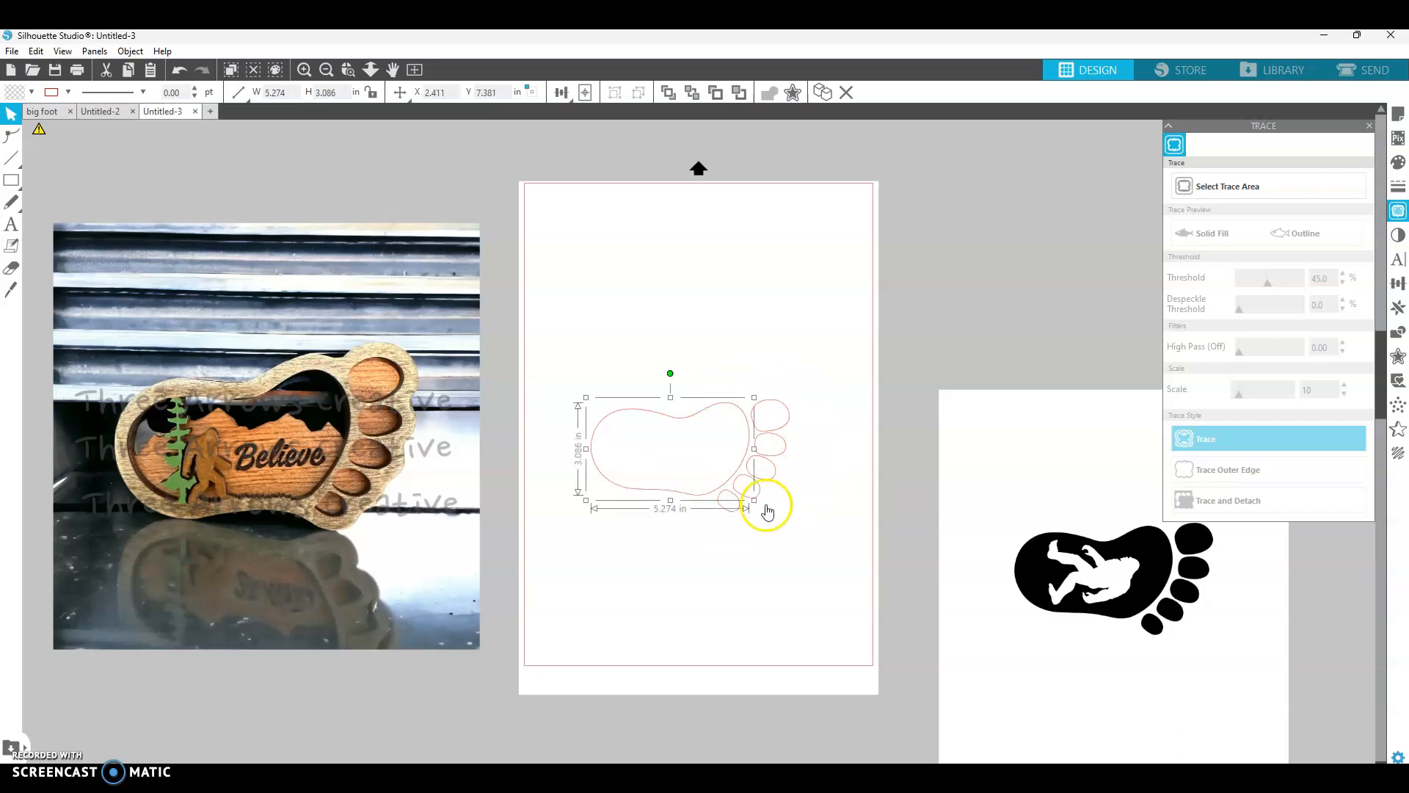
{"action": "left_click", "coordinate": [776, 544]}
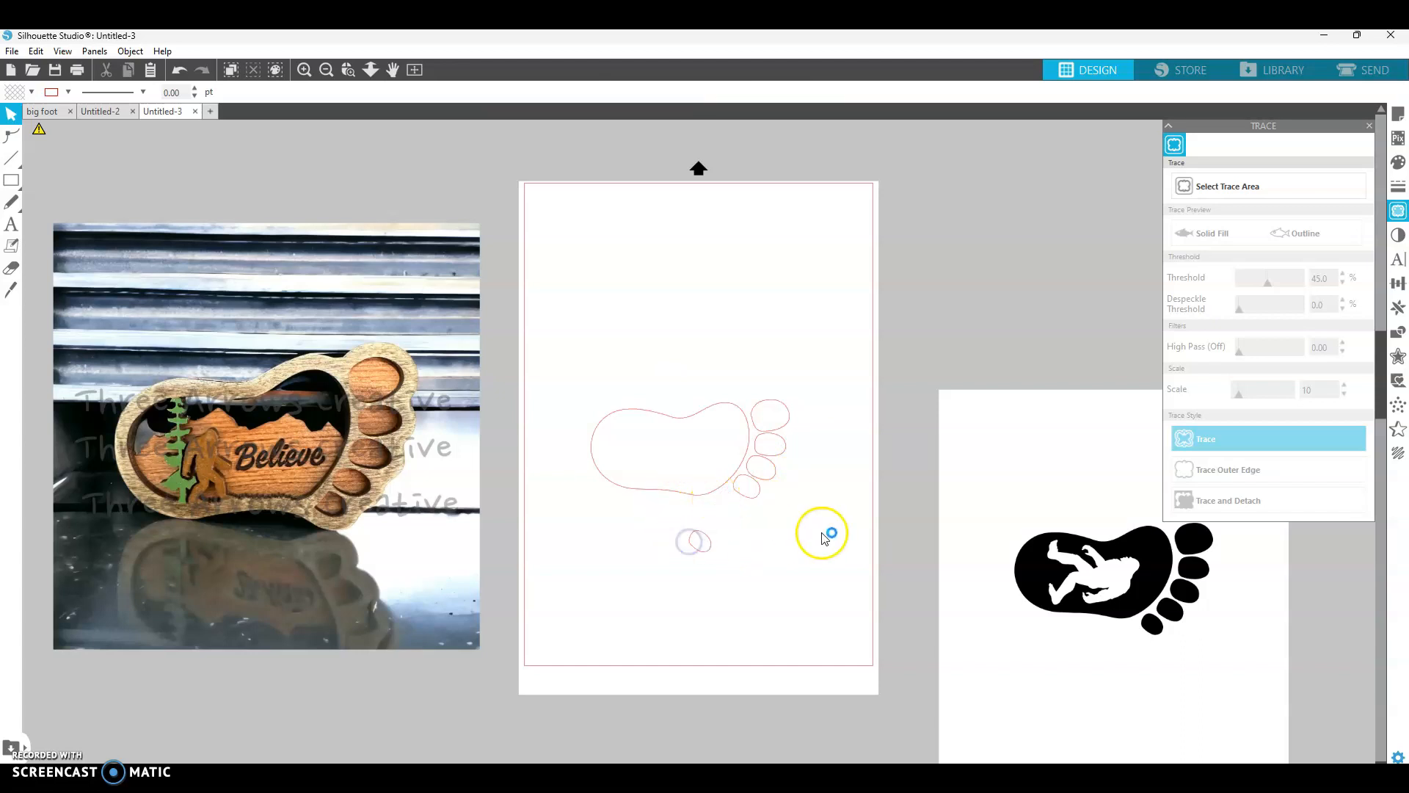
{"action": "left_click", "coordinate": [178, 69]}
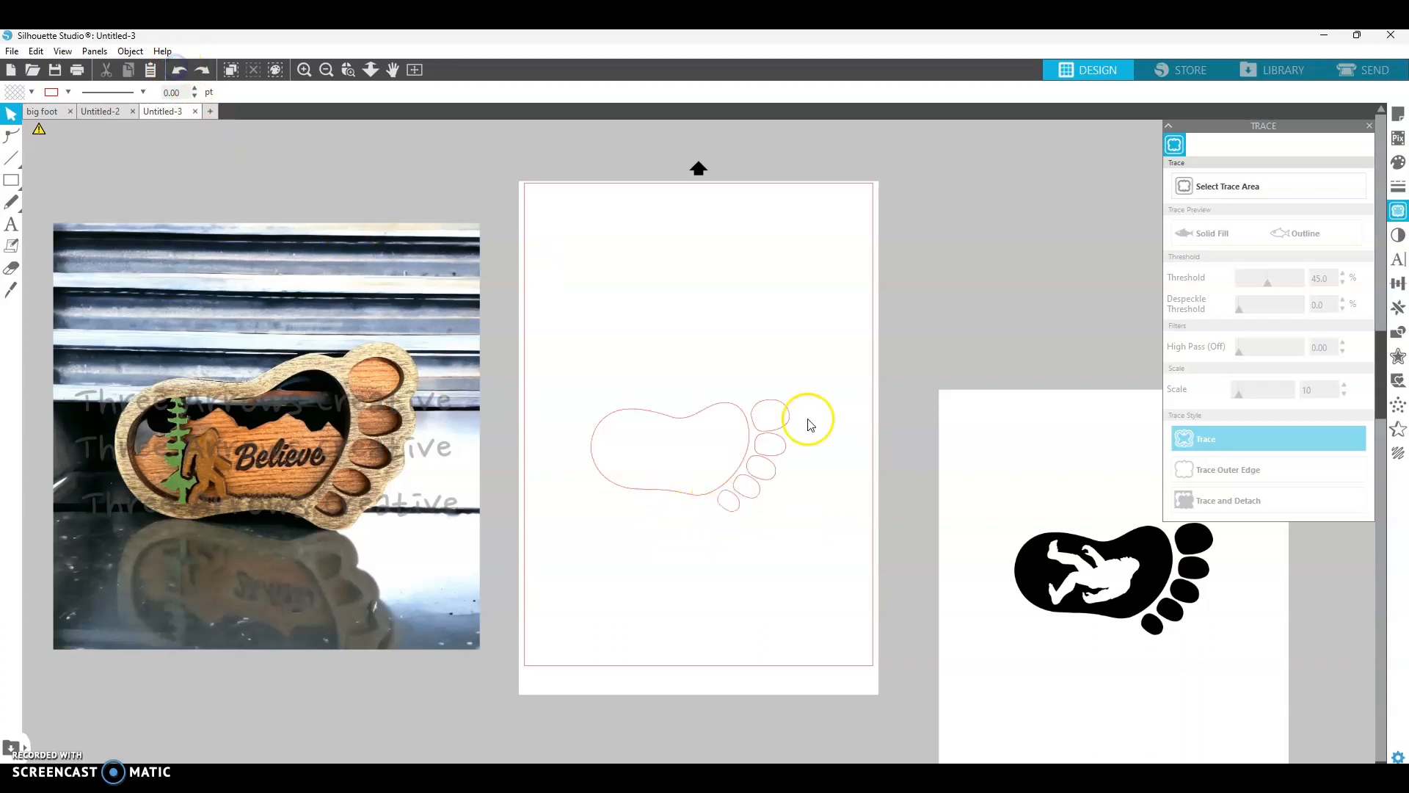
{"action": "left_click_drag", "start_coordinate": [603, 355], "coordinate": [869, 463]}
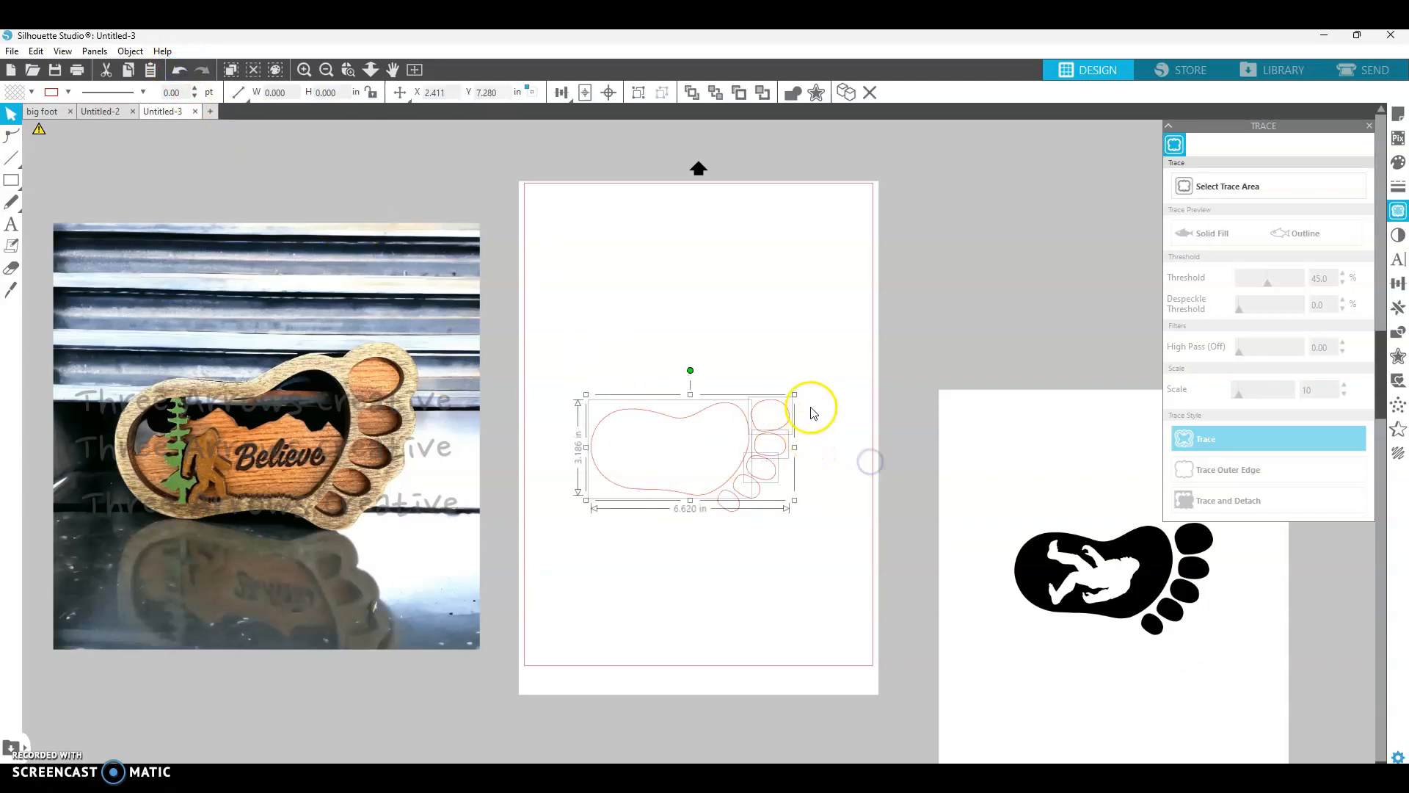
{"action": "left_click_drag", "start_coordinate": [794, 393], "coordinate": [859, 295]}
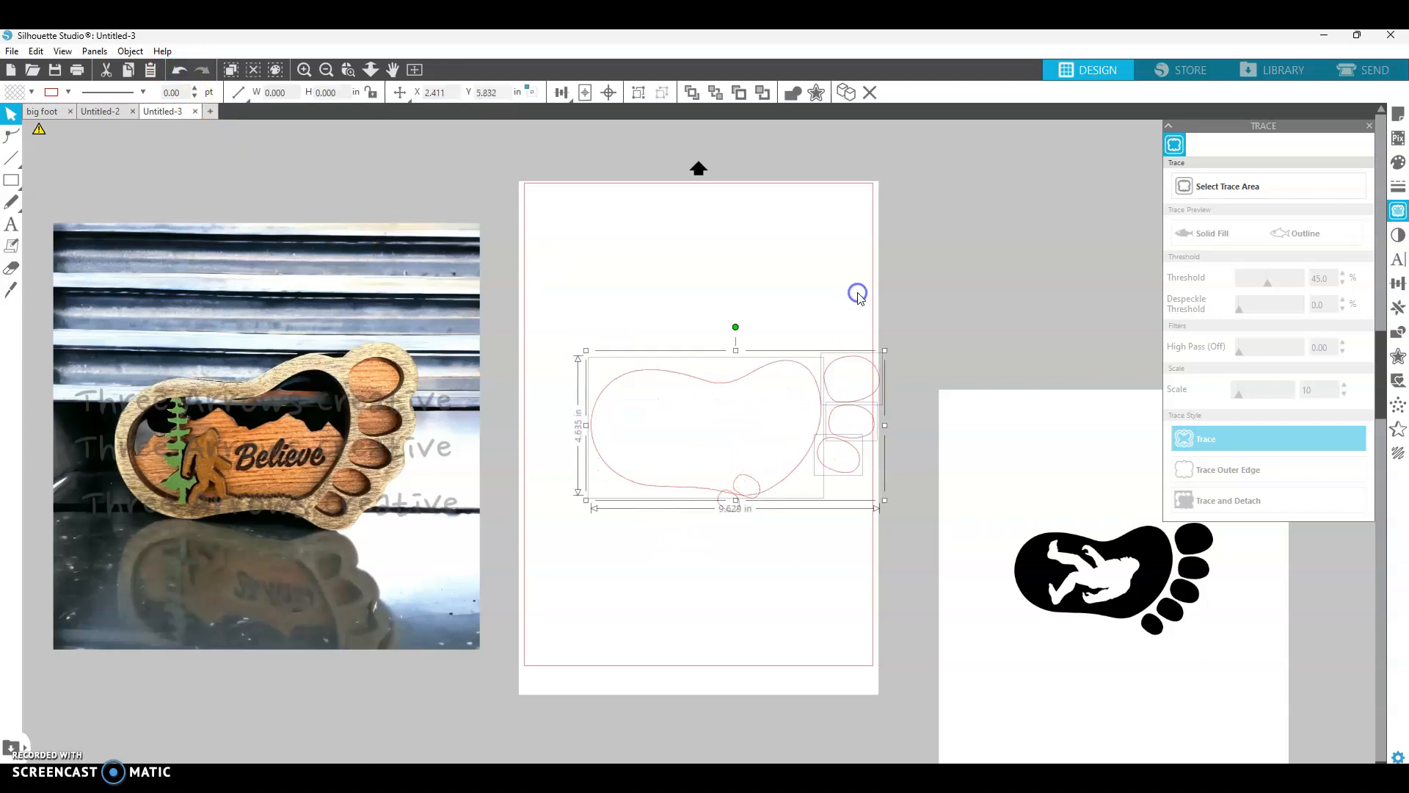
{"action": "left_click", "coordinate": [763, 301]}
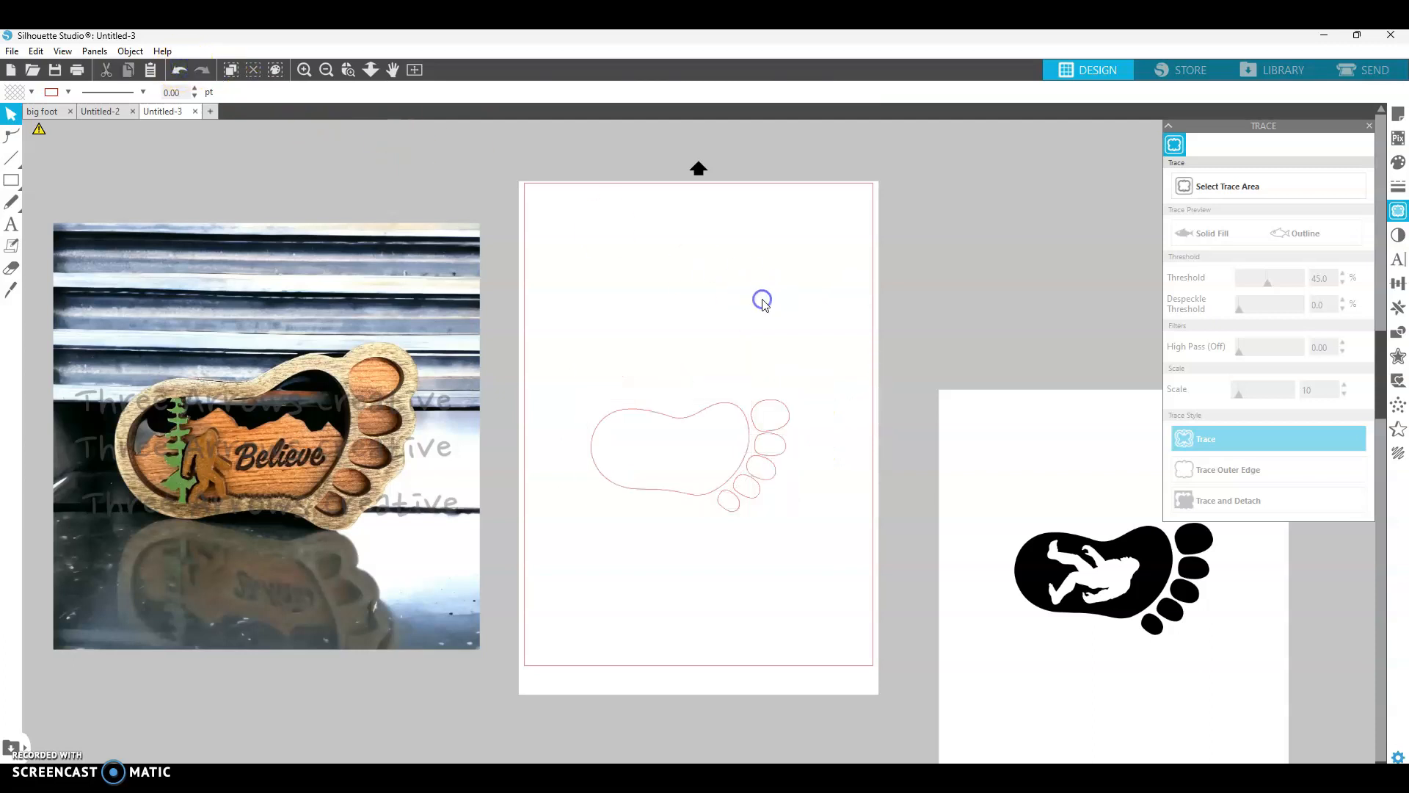
- Select all the footprint and toe outlines and group them together
{"action": "left_click_drag", "start_coordinate": [566, 340], "coordinate": [843, 572]}
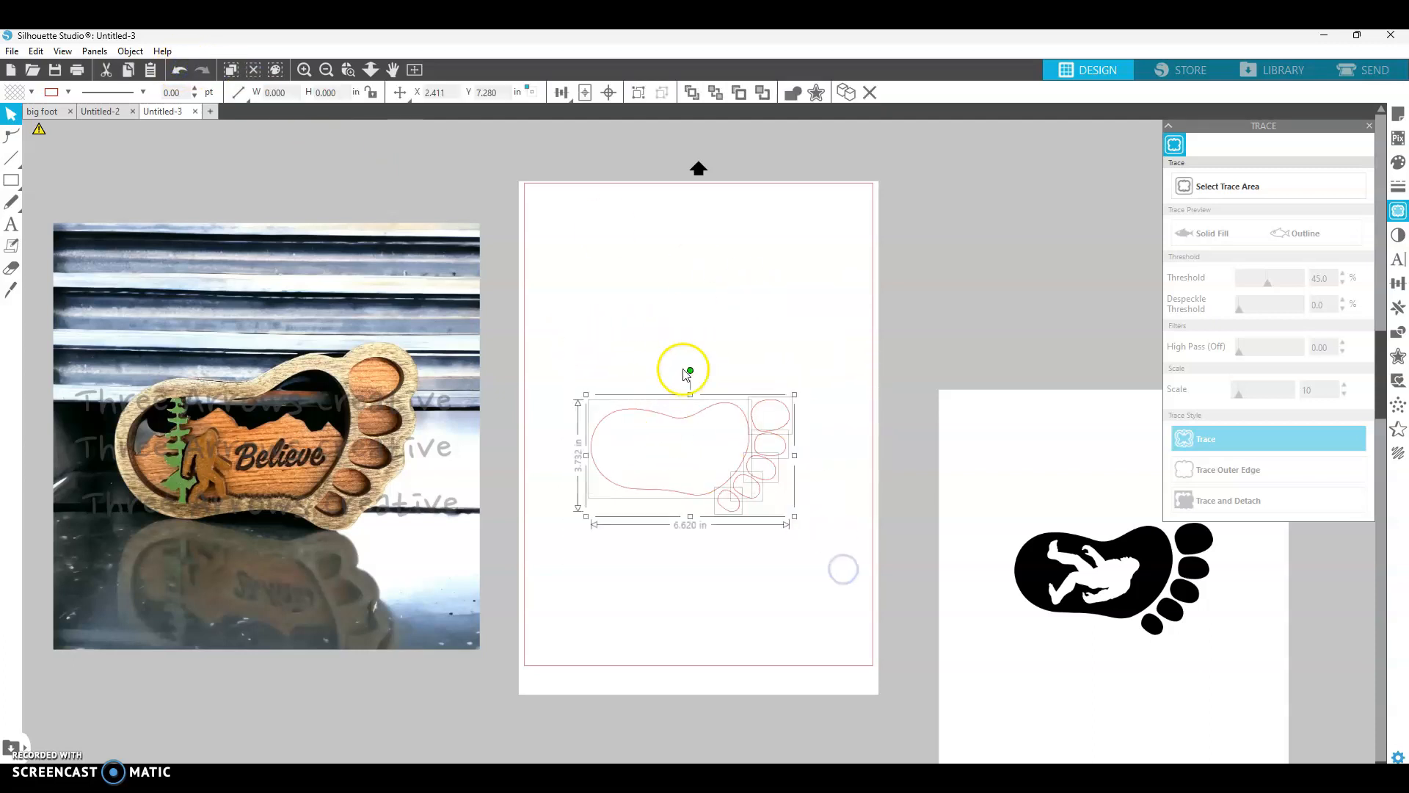
{"action": "right_click", "coordinate": [749, 444]}
{"action": "left_click", "coordinate": [811, 326]}
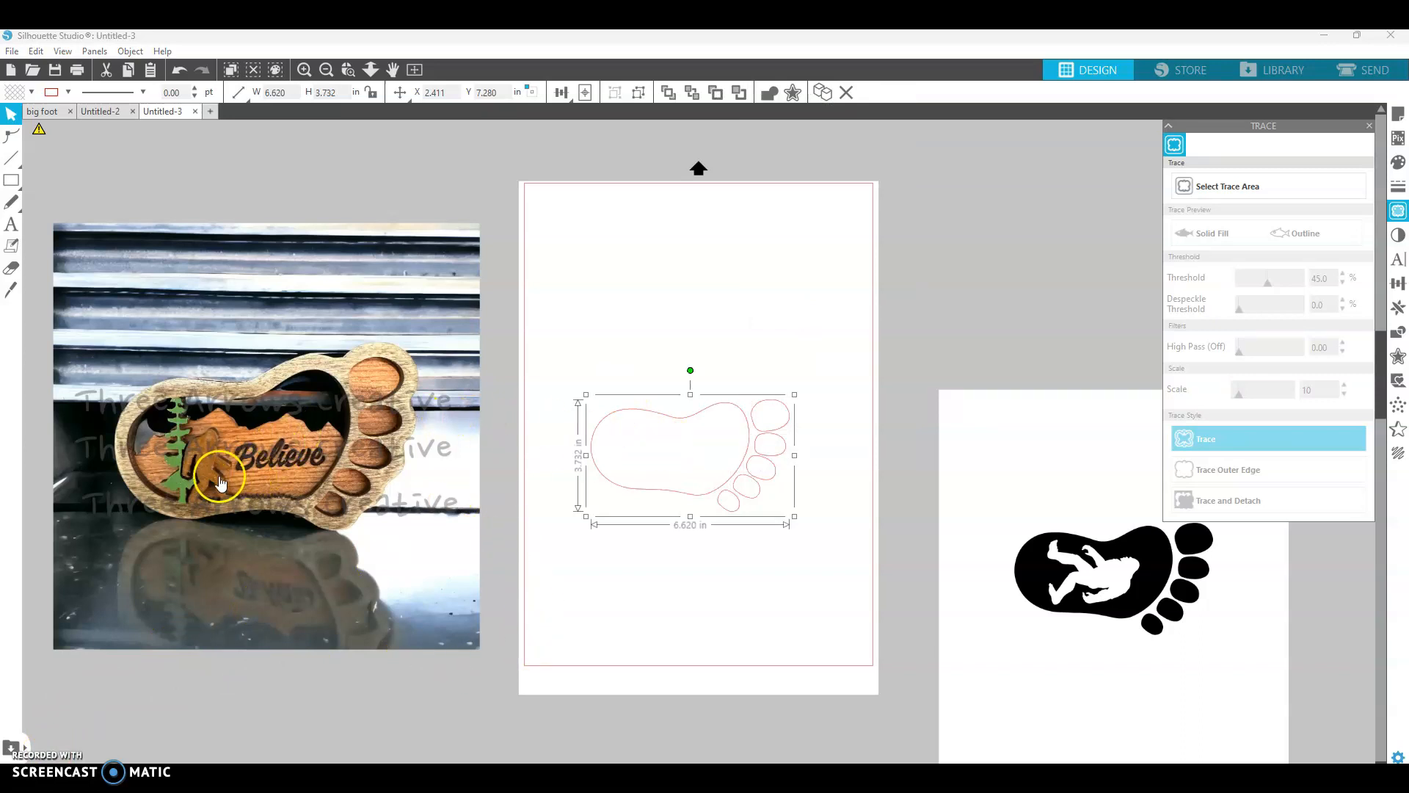
- Copy the bigfoot outline from Untitled-2 and paste it above the footprint in Untitled-3
{"action": "left_click", "coordinate": [100, 113]}
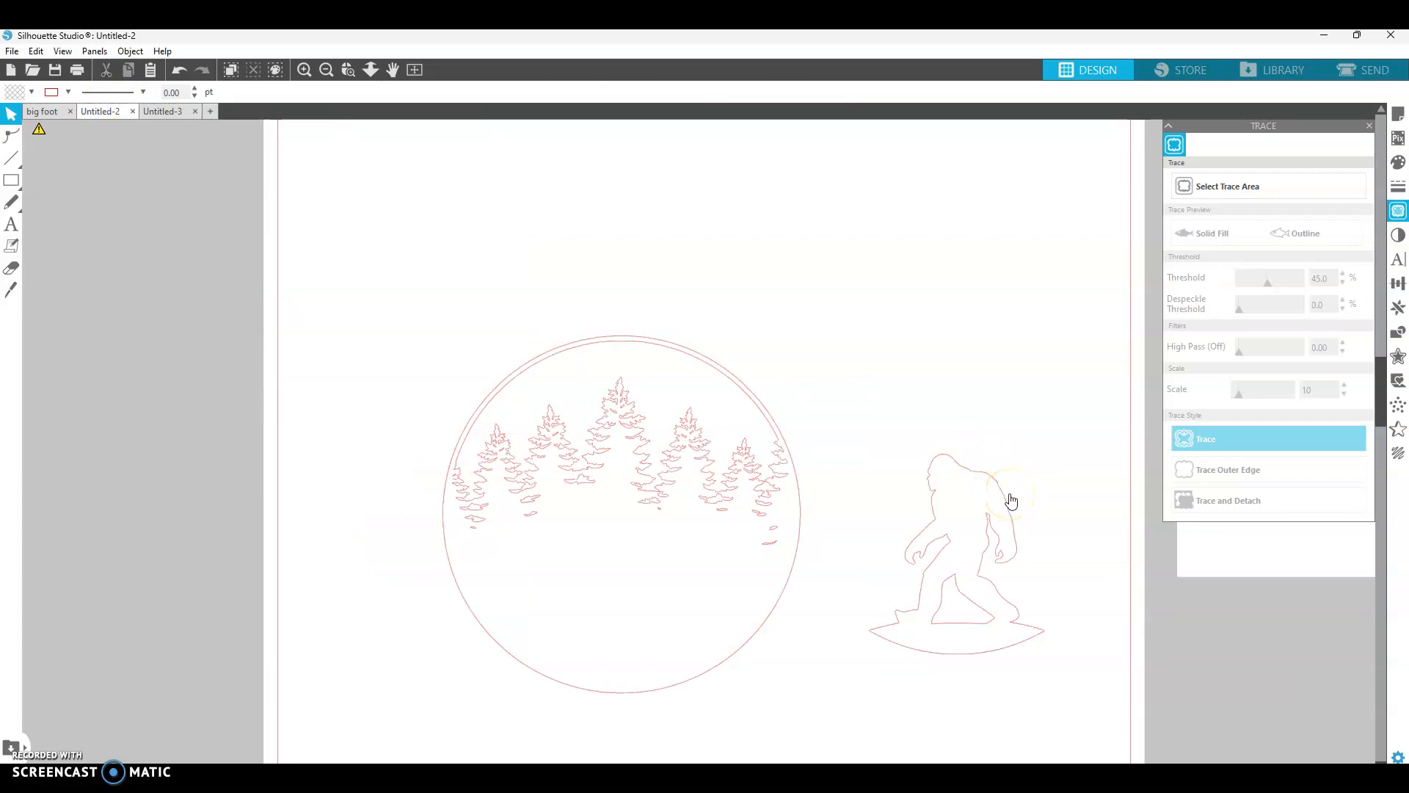
{"action": "left_click", "coordinate": [958, 469]}
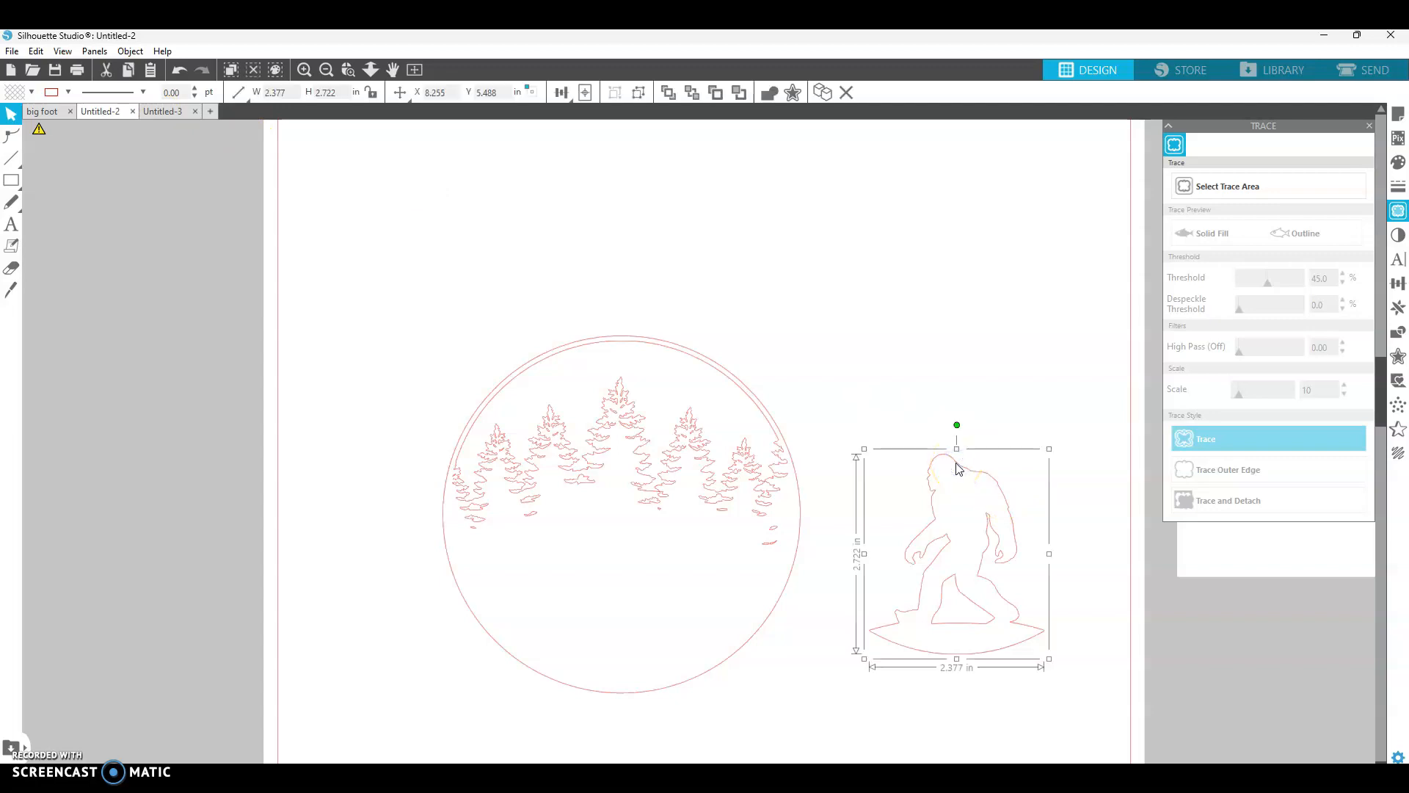
{"action": "left_click", "coordinate": [163, 111]}
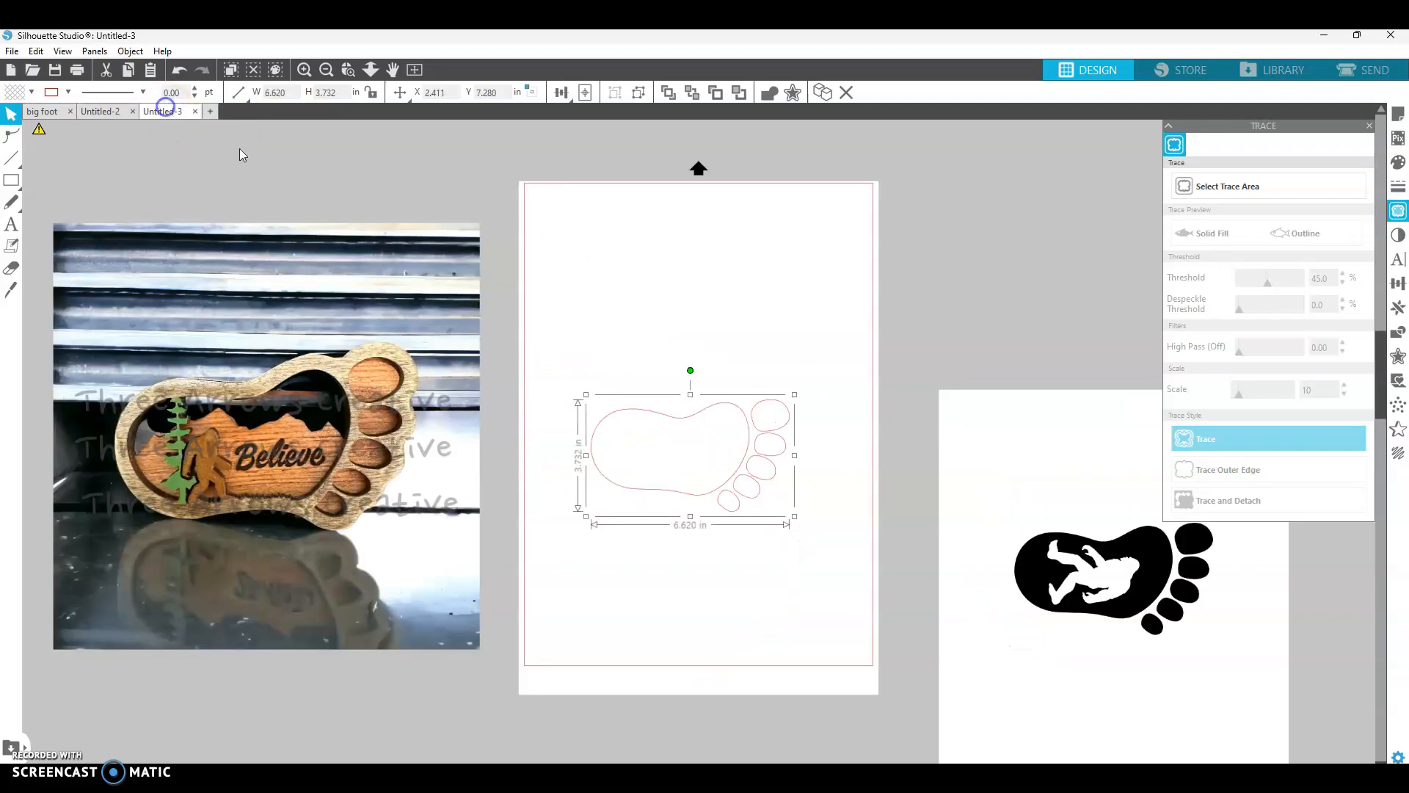
{"action": "left_click", "coordinate": [791, 296]}
{"action": "key", "text": "ctrl+v"}
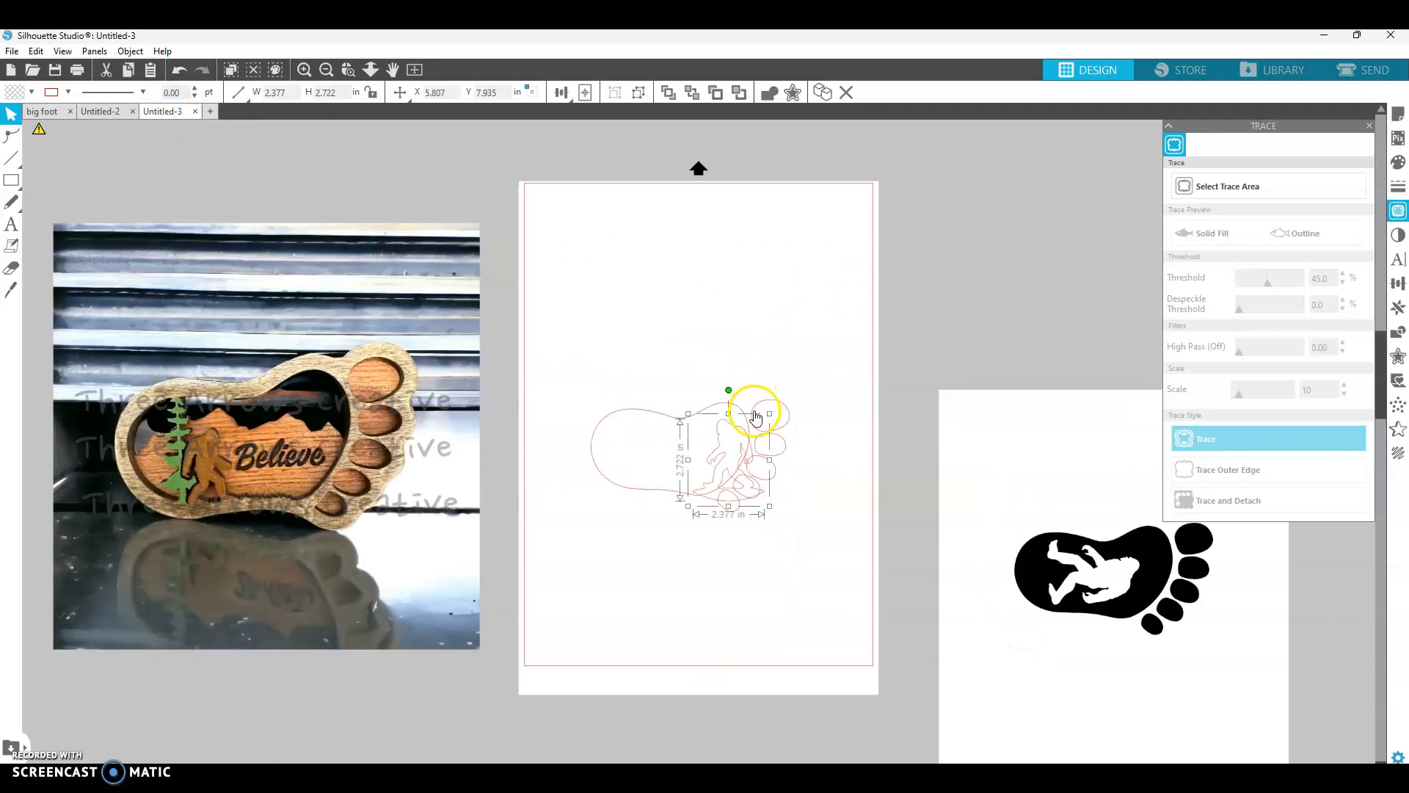
{"action": "left_click_drag", "start_coordinate": [743, 434], "coordinate": [695, 284]}
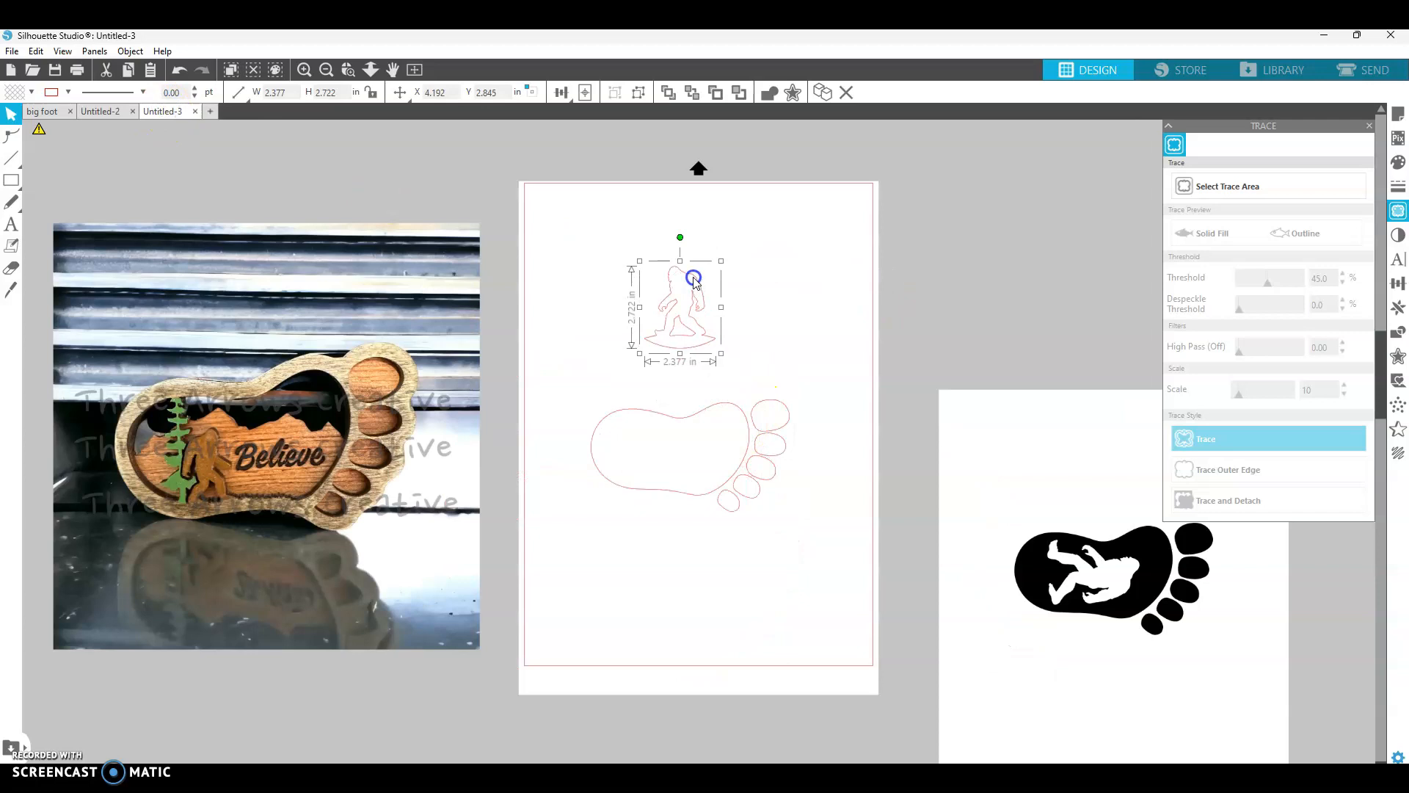
- Replace the bigfoot with a horizontally mirrored copy and move it above the footprint's center
{"action": "left_click", "coordinate": [650, 303]}
{"action": "left_click", "coordinate": [1400, 309]}
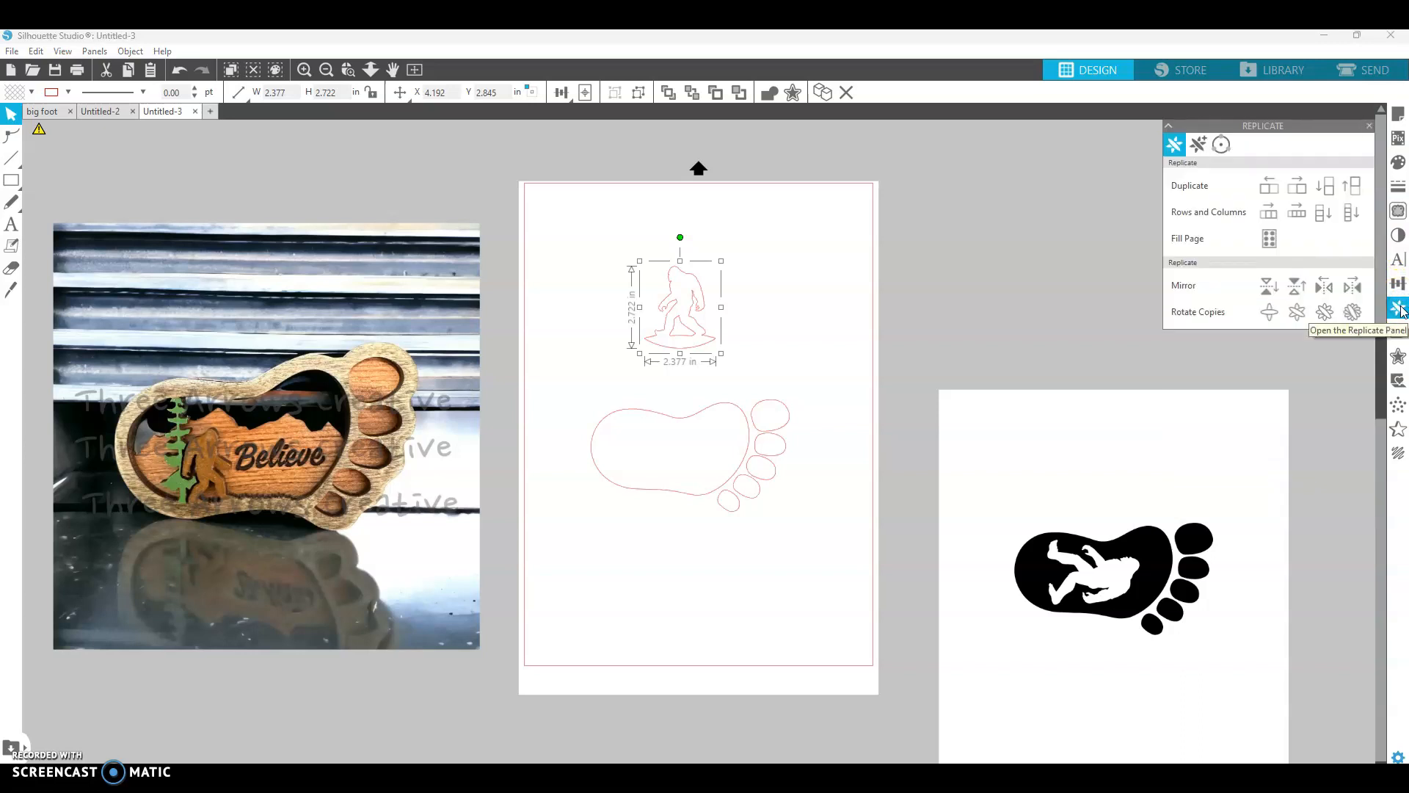
{"action": "left_click", "coordinate": [1325, 290]}
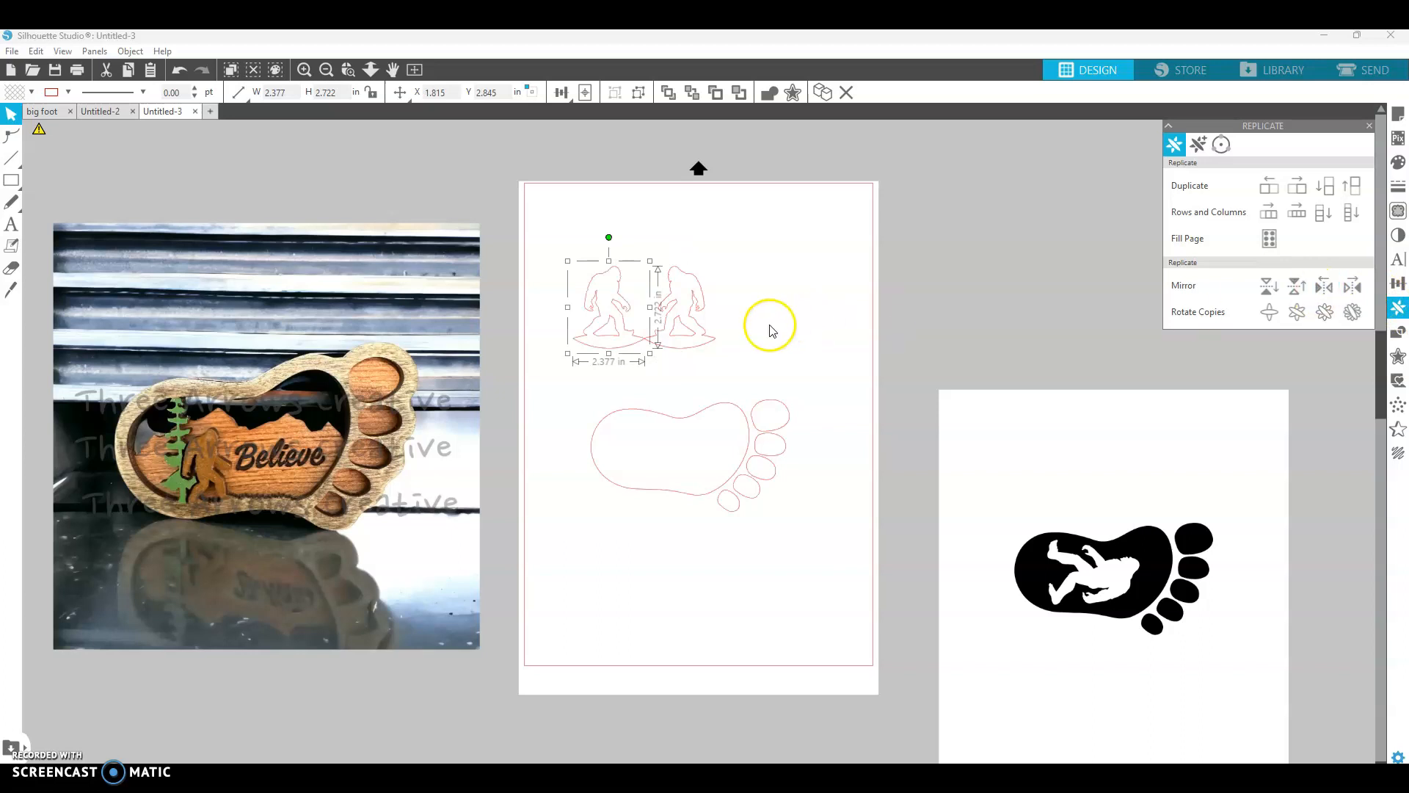
{"action": "left_click", "coordinate": [742, 323]}
{"action": "left_click", "coordinate": [703, 305]}
{"action": "key", "text": "Delete"}
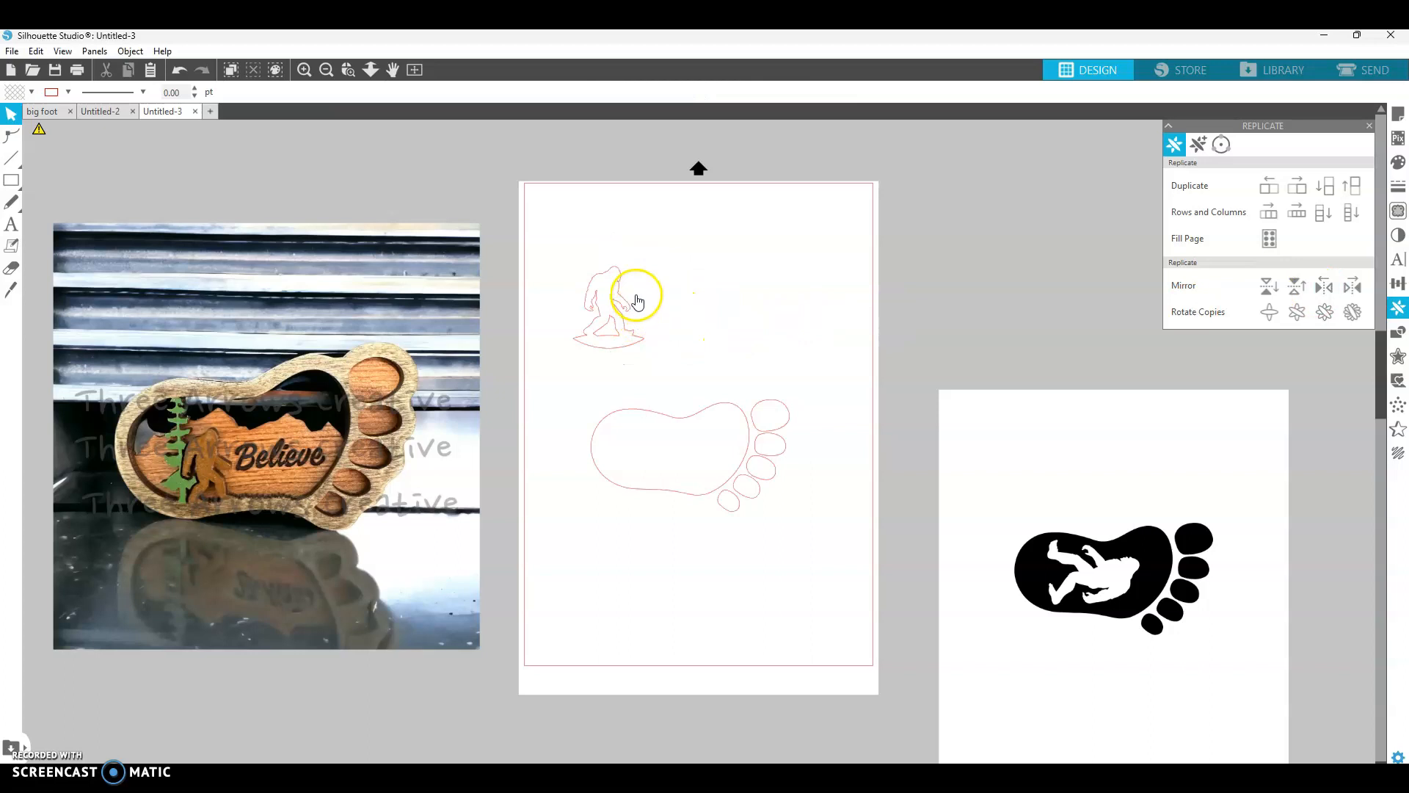
{"action": "left_click_drag", "start_coordinate": [618, 312], "coordinate": [684, 299]}
{"action": "left_click", "coordinate": [717, 345]}
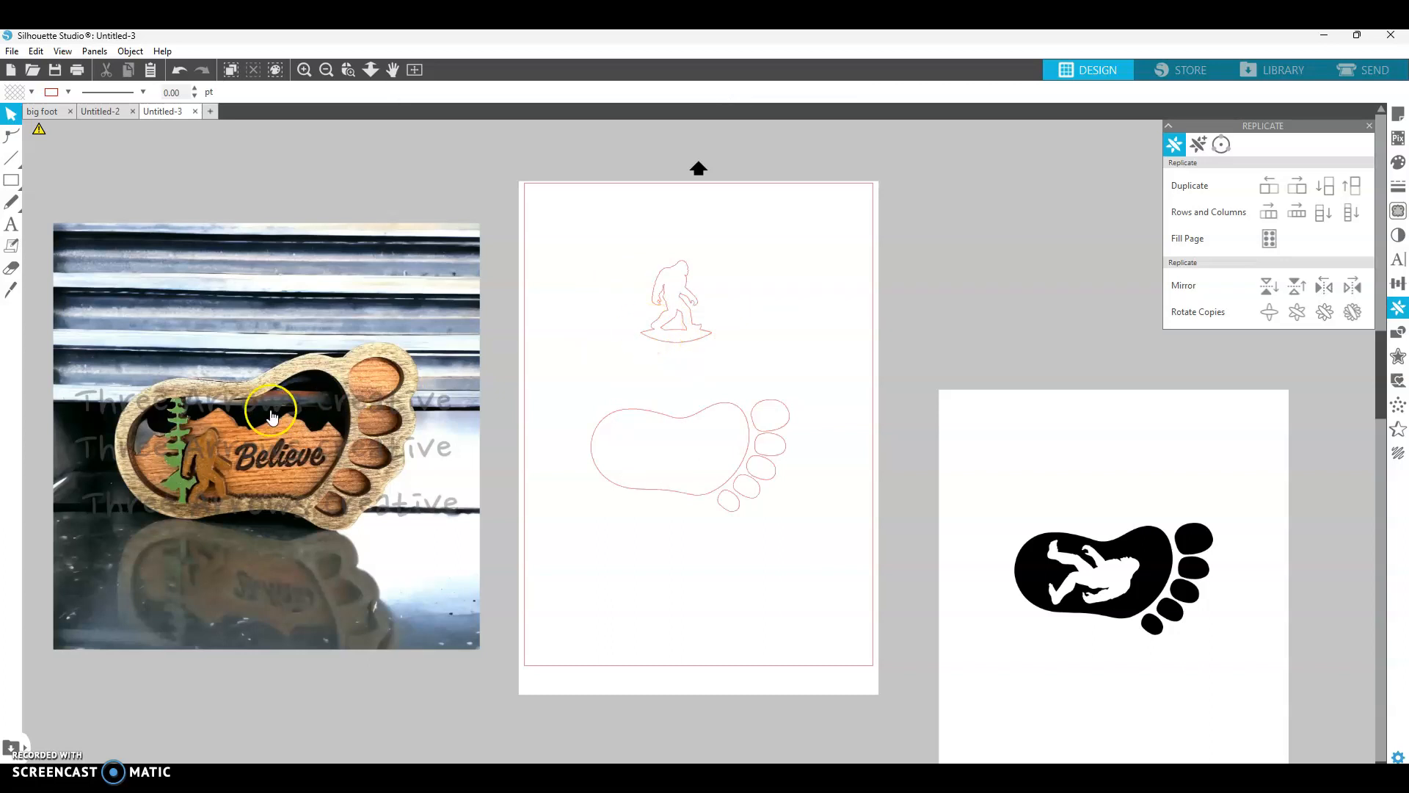
- Copy the pine trees clipart from the big foot document and paste it into Untitled-3
{"action": "left_click", "coordinate": [99, 112]}
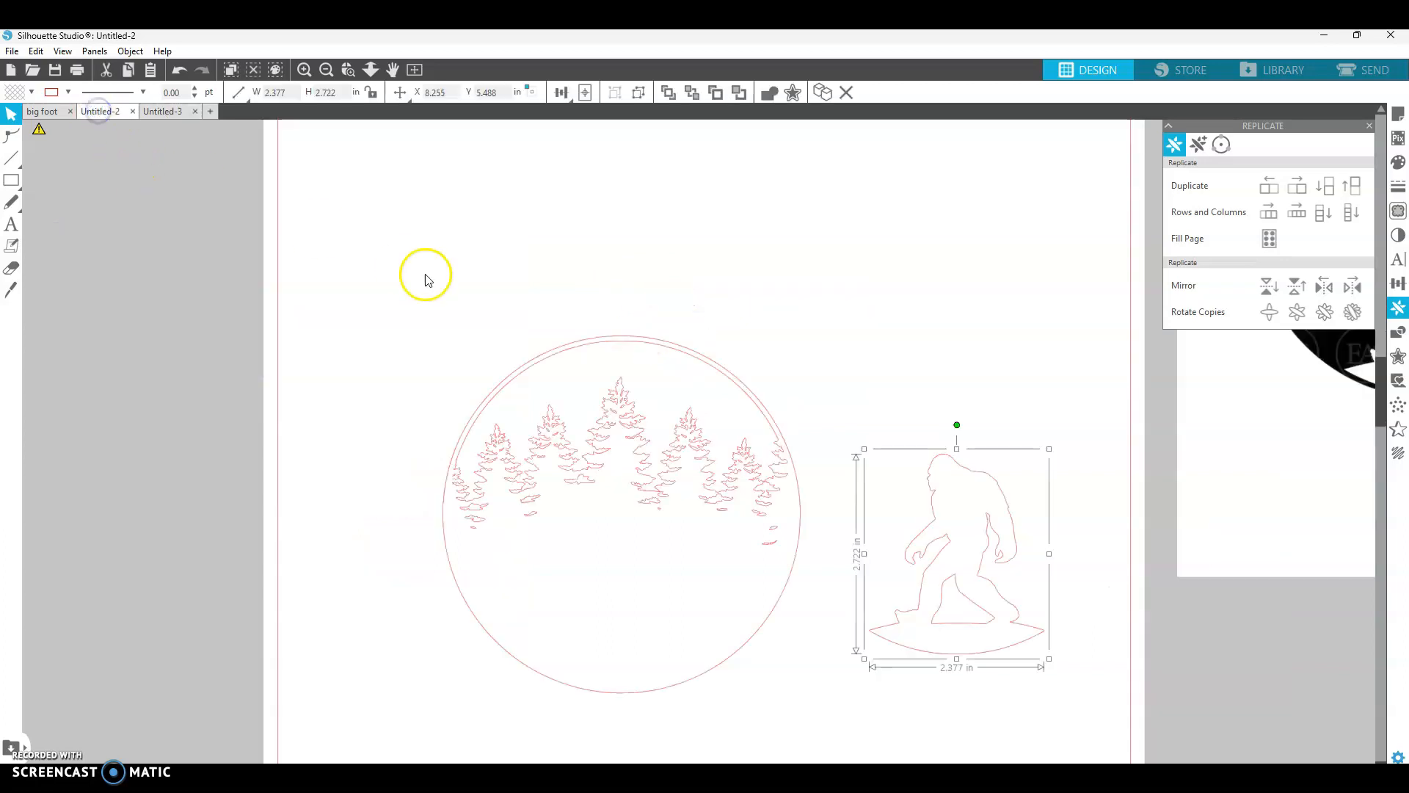
{"action": "left_click", "coordinate": [40, 112]}
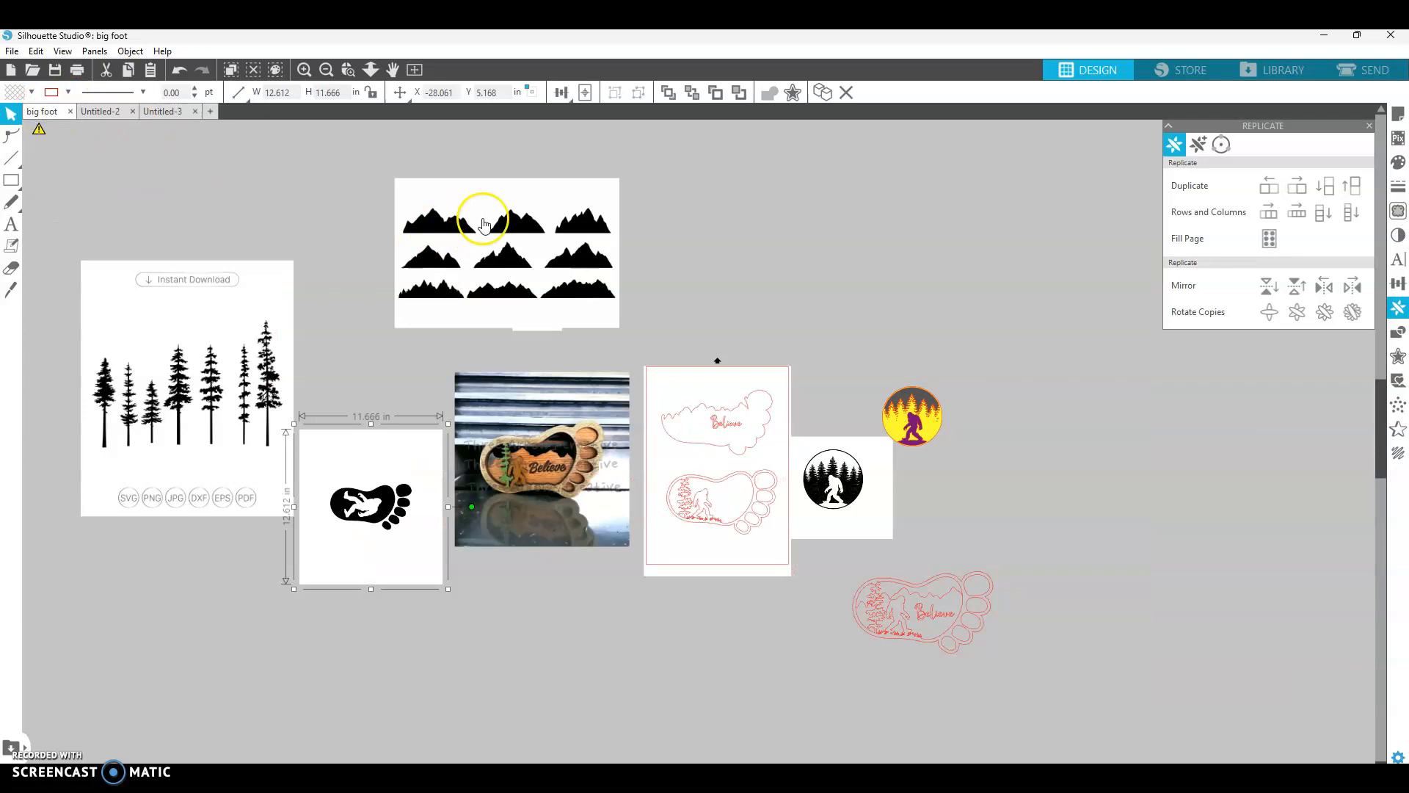
{"action": "left_click", "coordinate": [203, 371]}
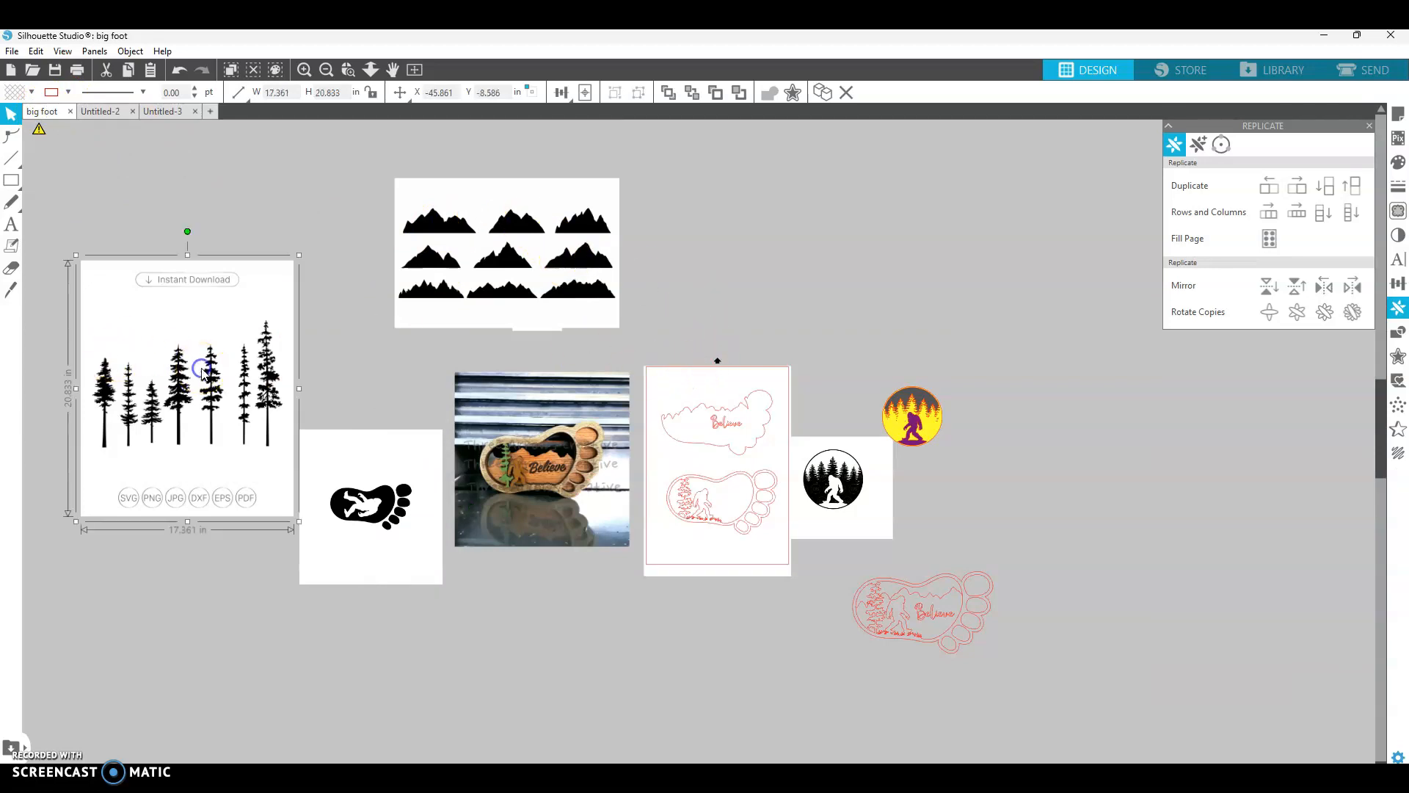
{"action": "left_click", "coordinate": [183, 112]}
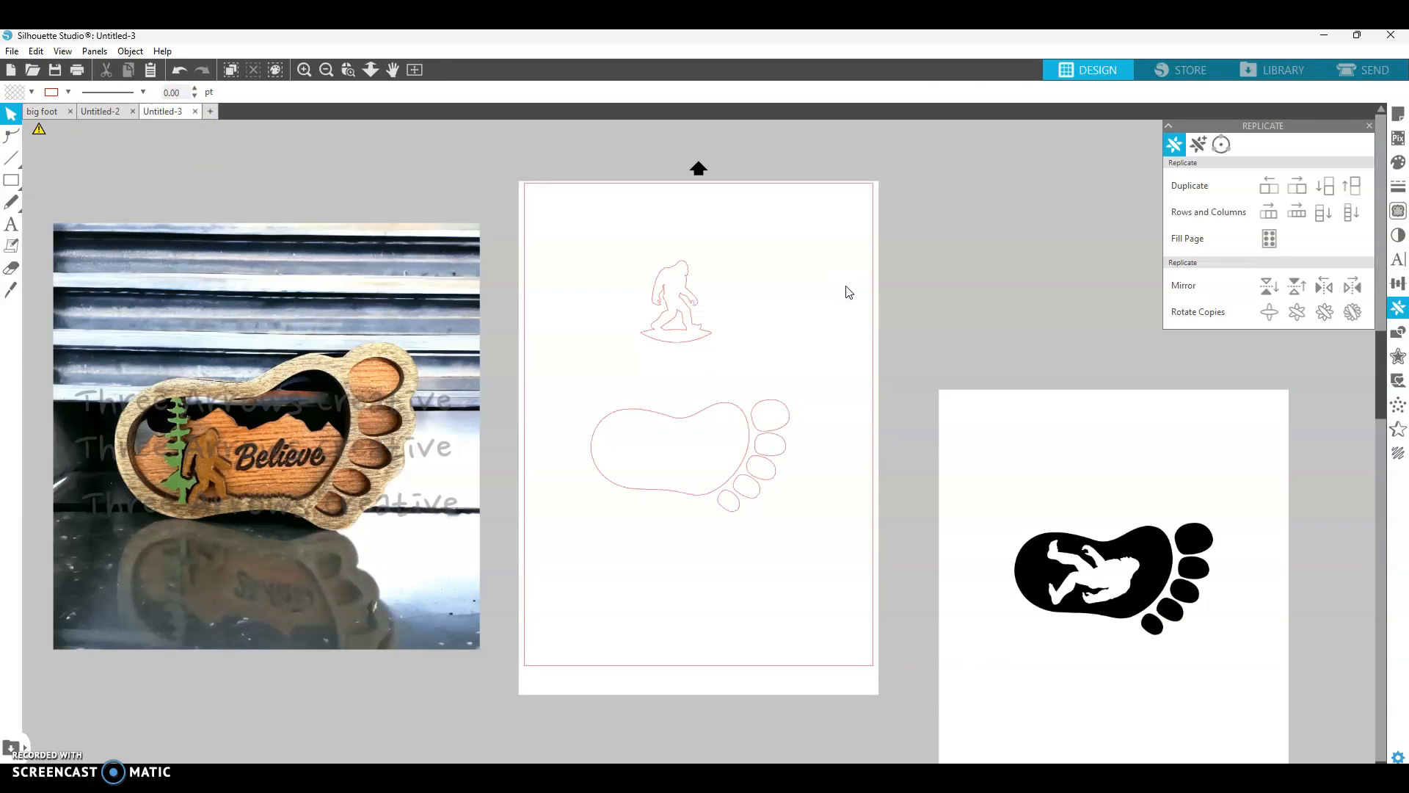
{"action": "key", "text": "ctrl+v"}
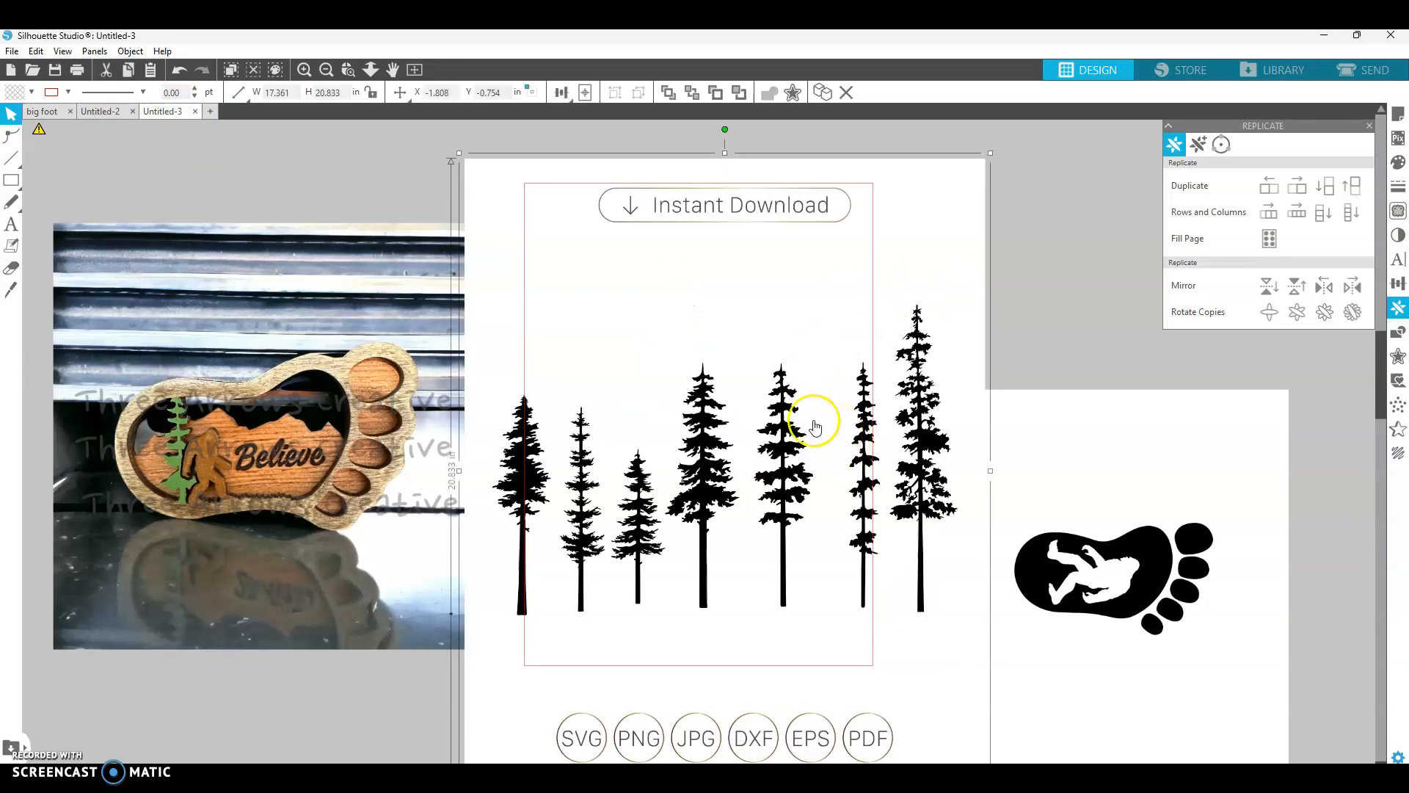
- Trace a single tall pine tree from the pasted trees clipart
{"action": "left_click", "coordinate": [1399, 213]}
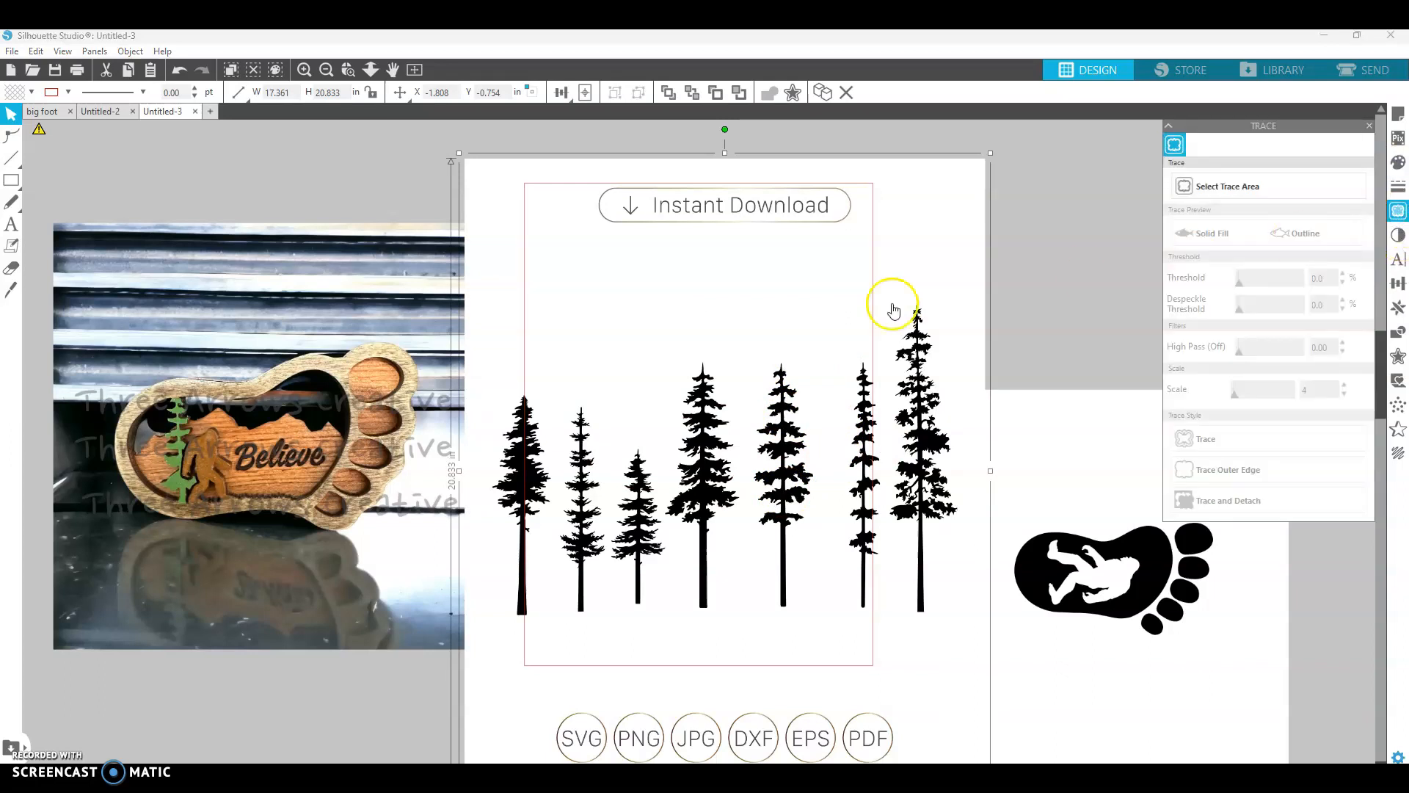
{"action": "left_click", "coordinate": [1186, 184]}
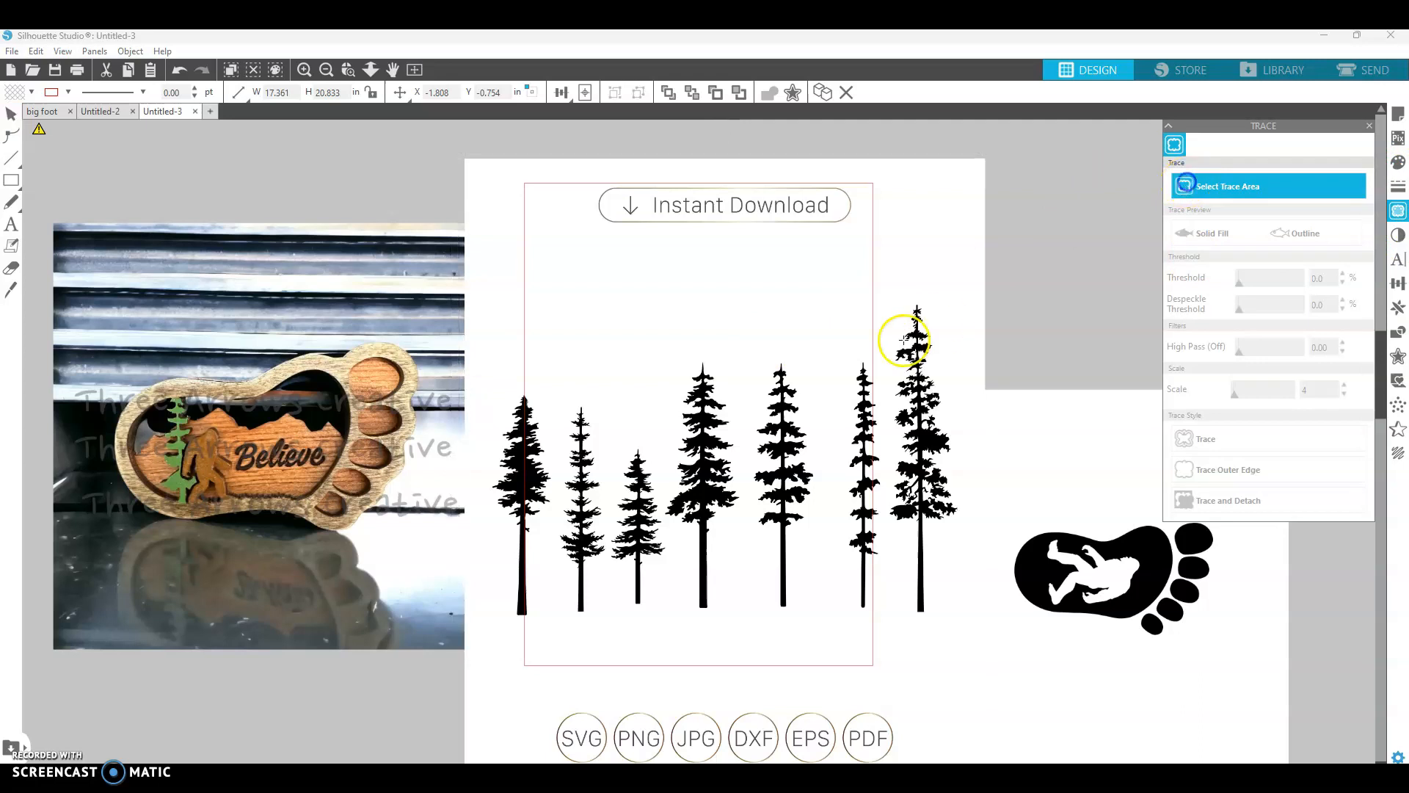
{"action": "mouse_move", "coordinate": [754, 348]}
{"action": "left_mouse_down"}
{"action": "mouse_move", "coordinate": [812, 526]}
{"action": "mouse_move", "coordinate": [817, 618]}
{"action": "left_mouse_up"}
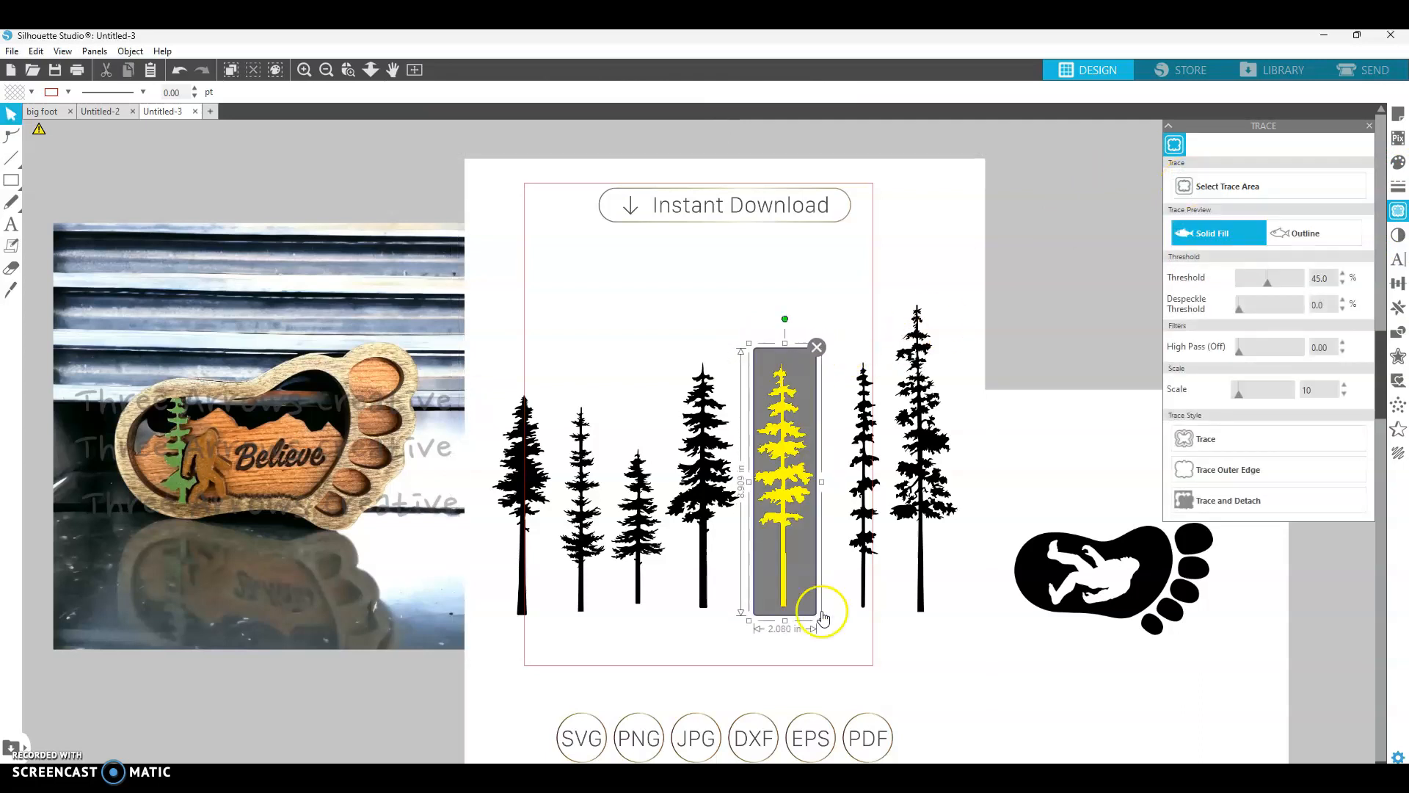
{"action": "left_click", "coordinate": [1200, 441]}
- Move the trees clipart off the page and place the traced pine tree beside the page
{"action": "left_click_drag", "start_coordinate": [978, 301], "coordinate": [1406, 410]}
{"action": "left_click", "coordinate": [741, 528]}
{"action": "mouse_move", "coordinate": [742, 527]}
{"action": "left_mouse_down"}
{"action": "mouse_move", "coordinate": [764, 503]}
{"action": "mouse_move", "coordinate": [781, 403]}
{"action": "mouse_move", "coordinate": [874, 351]}
{"action": "left_mouse_up"}
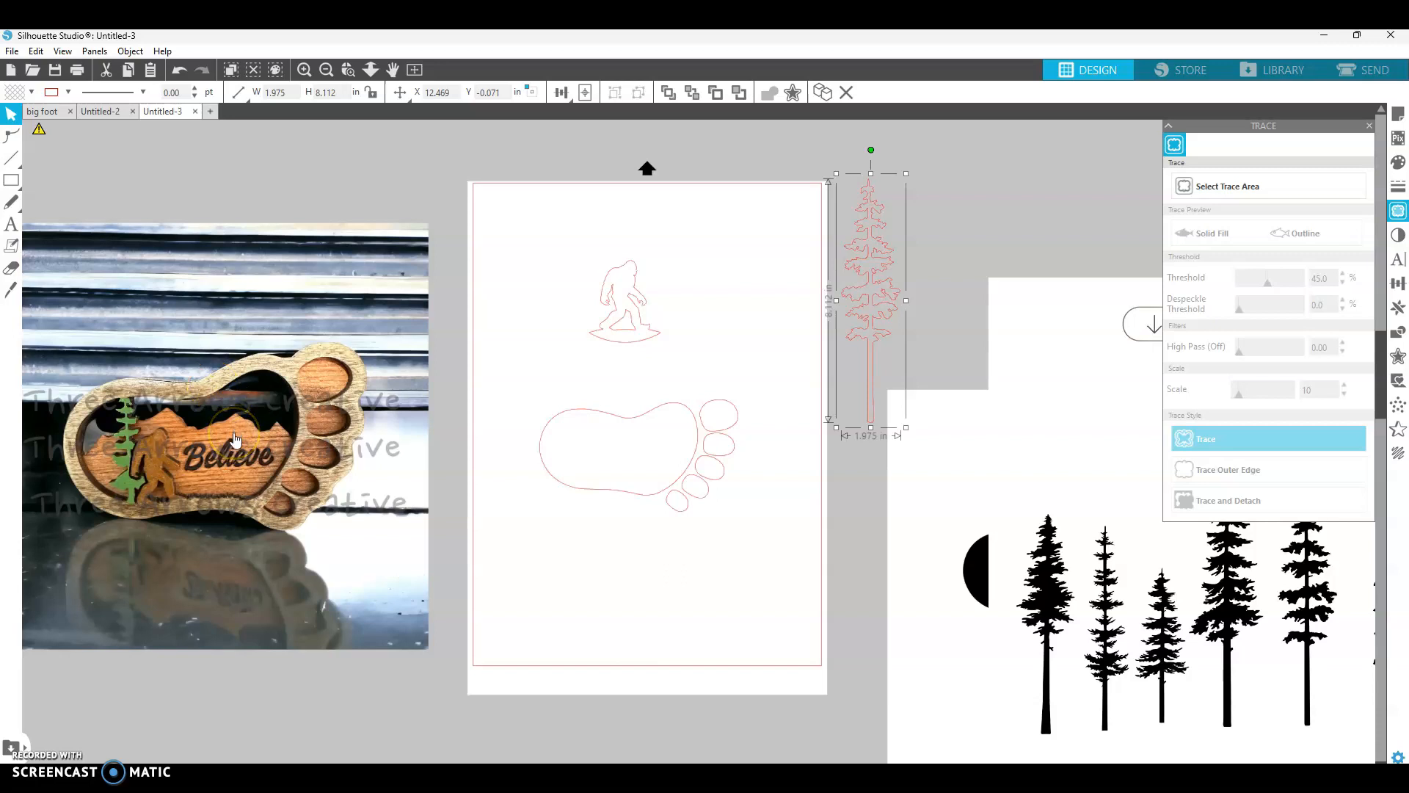
- Copy the mountain ranges clipart from the big foot document and paste it into Untitled-3
{"action": "left_click", "coordinate": [45, 112]}
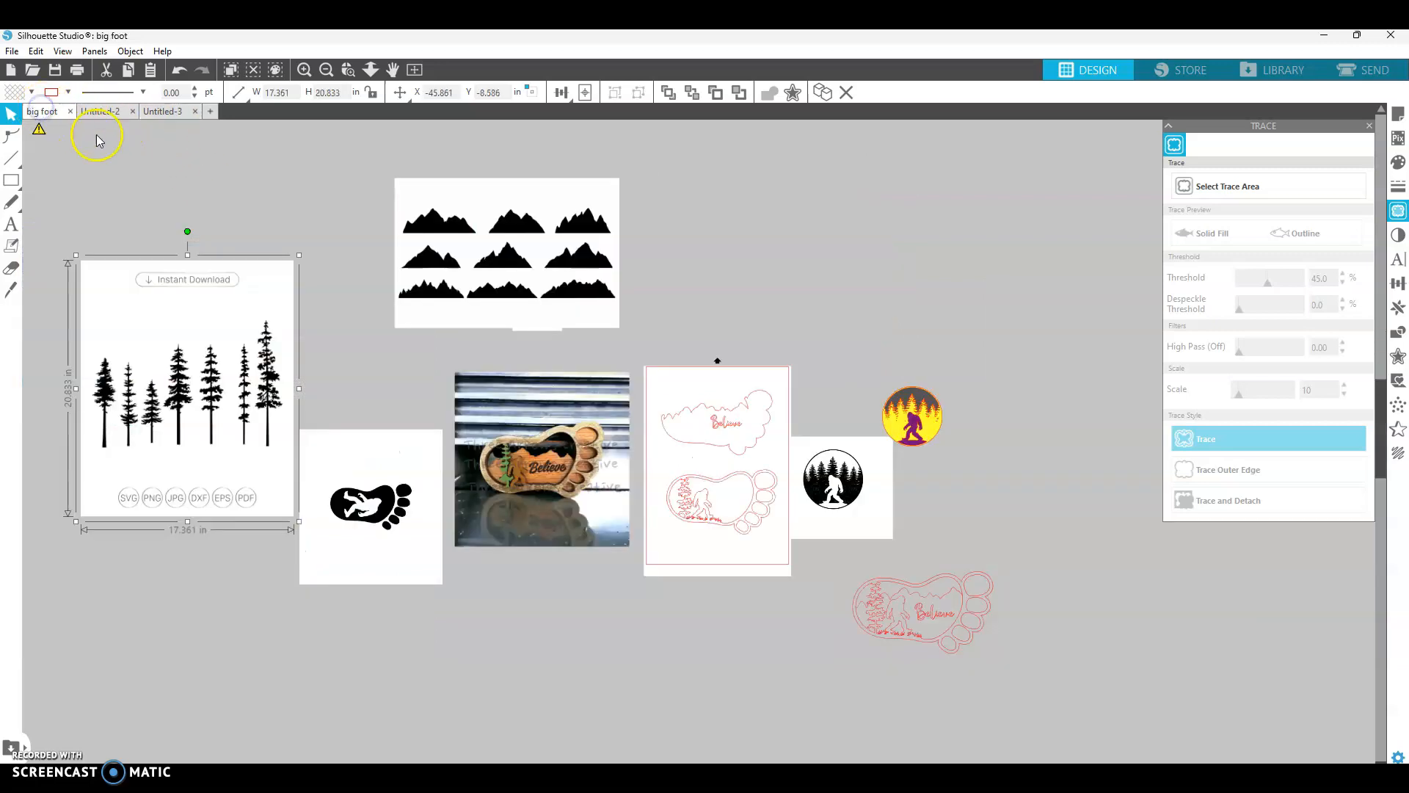
{"action": "left_click", "coordinate": [532, 290]}
{"action": "right_click", "coordinate": [532, 290]}
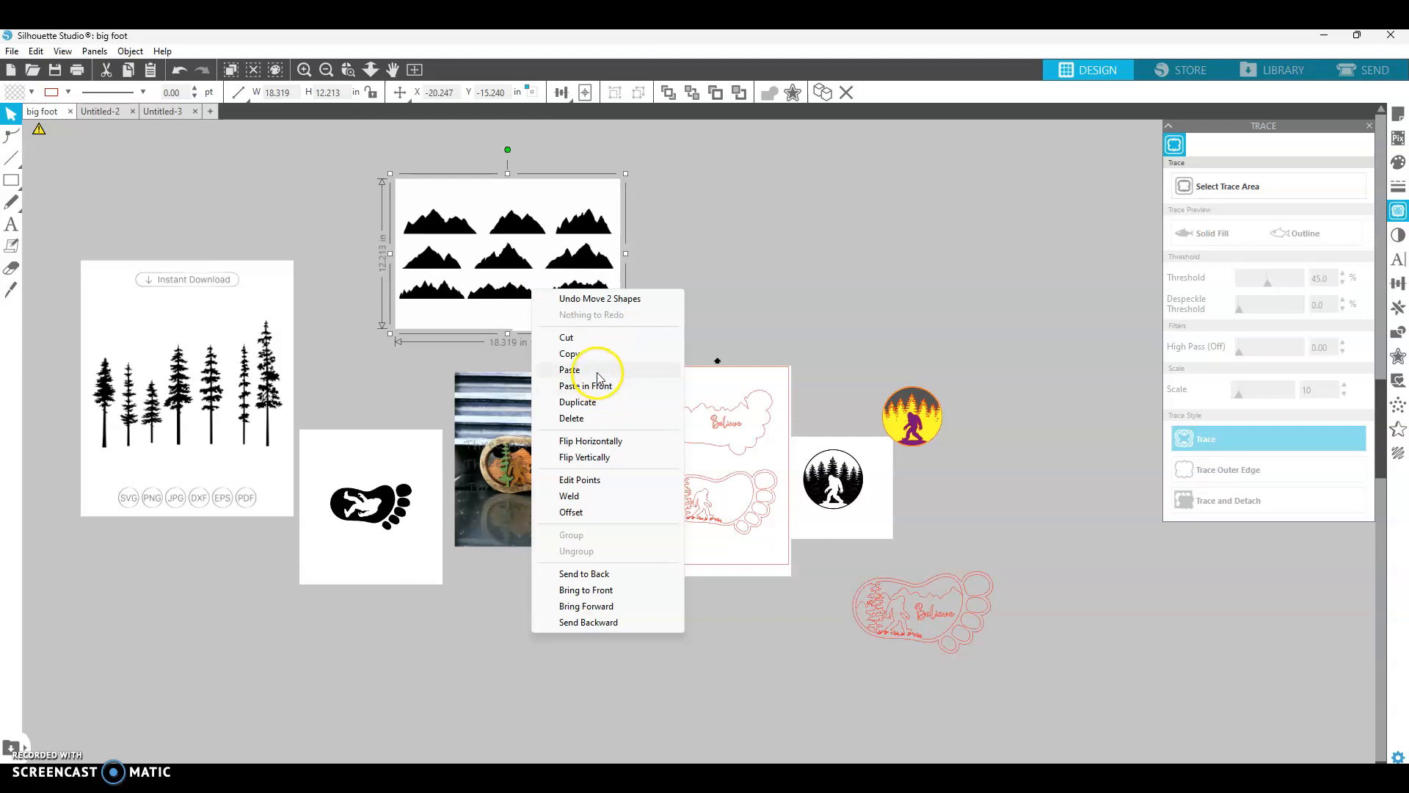
{"action": "left_click", "coordinate": [596, 356]}
{"action": "left_click", "coordinate": [155, 112]}
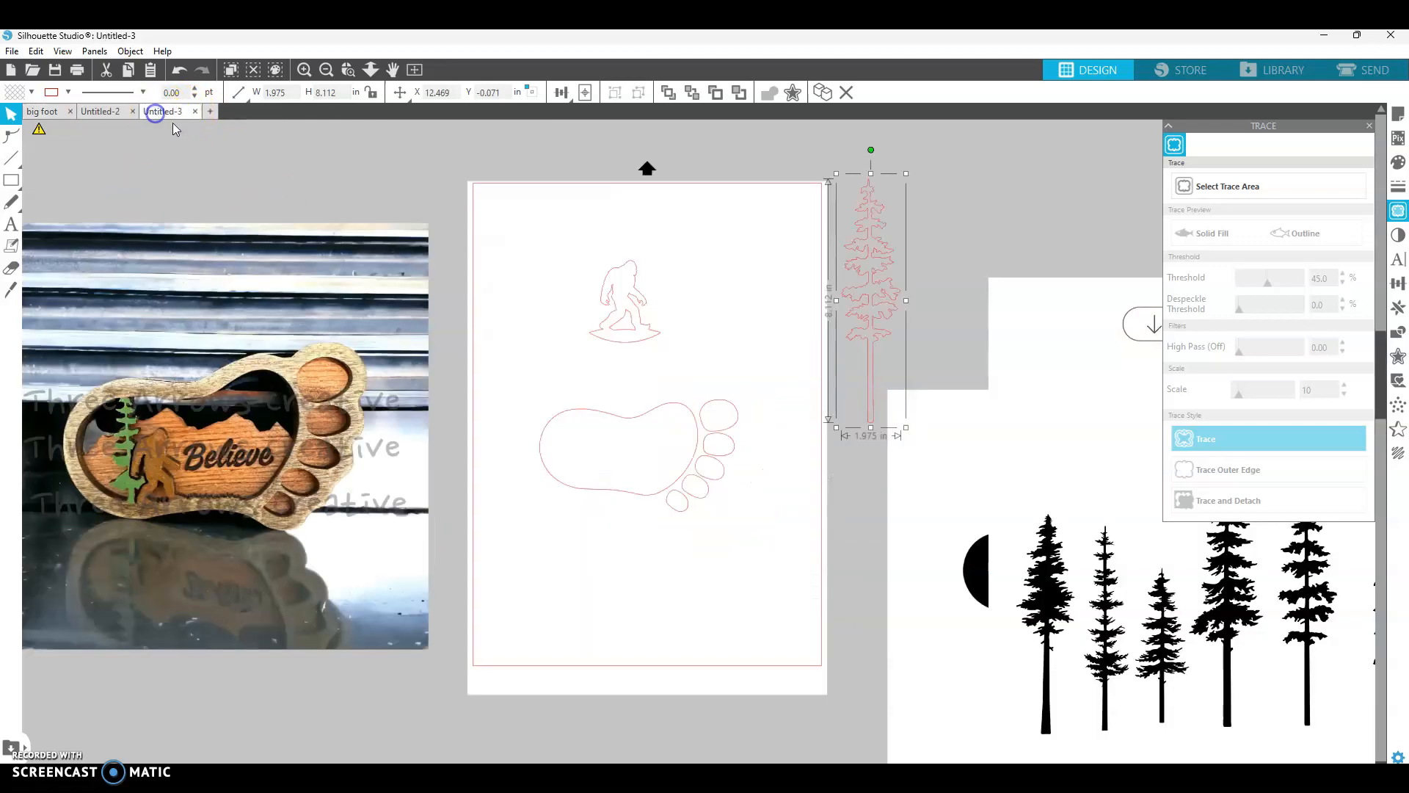
{"action": "left_click", "coordinate": [390, 195]}
{"action": "left_click", "coordinate": [36, 50]}
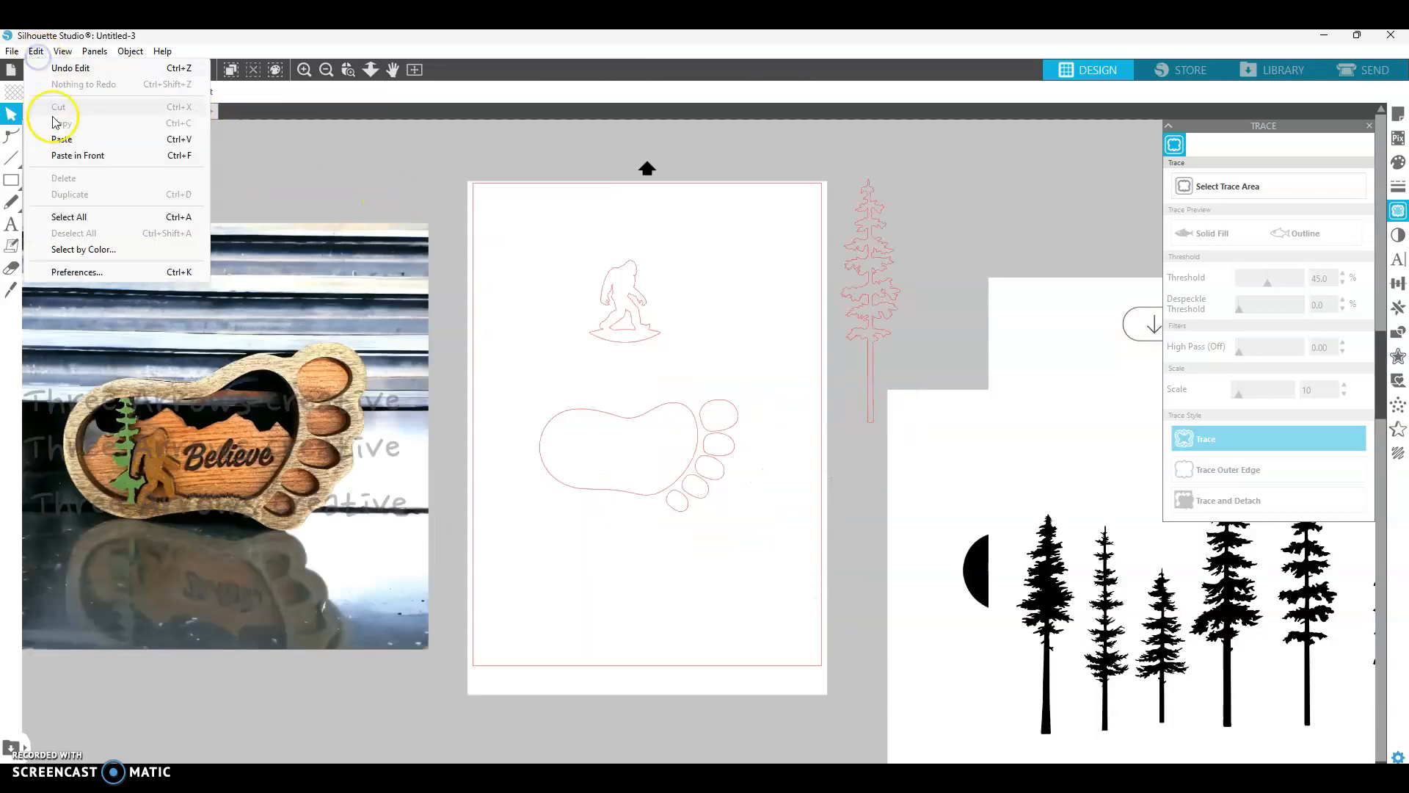
{"action": "left_click", "coordinate": [62, 139]}
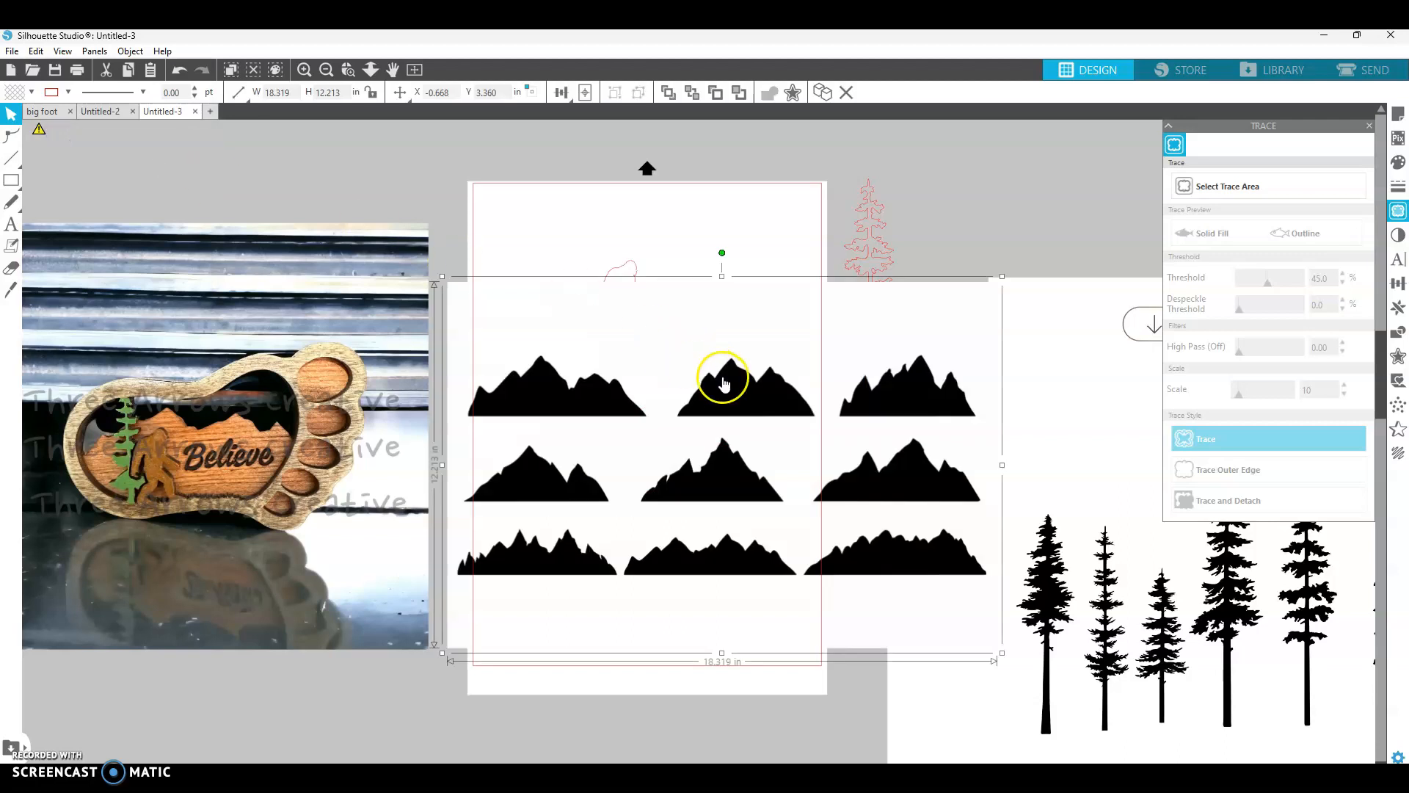
- Reposition the mountain clipart and trace the bottom-middle mountain range from it
{"action": "left_click_drag", "start_coordinate": [901, 549], "coordinate": [1027, 540]}
{"action": "left_click_drag", "start_coordinate": [816, 532], "coordinate": [710, 464]}
{"action": "left_click", "coordinate": [1266, 187]}
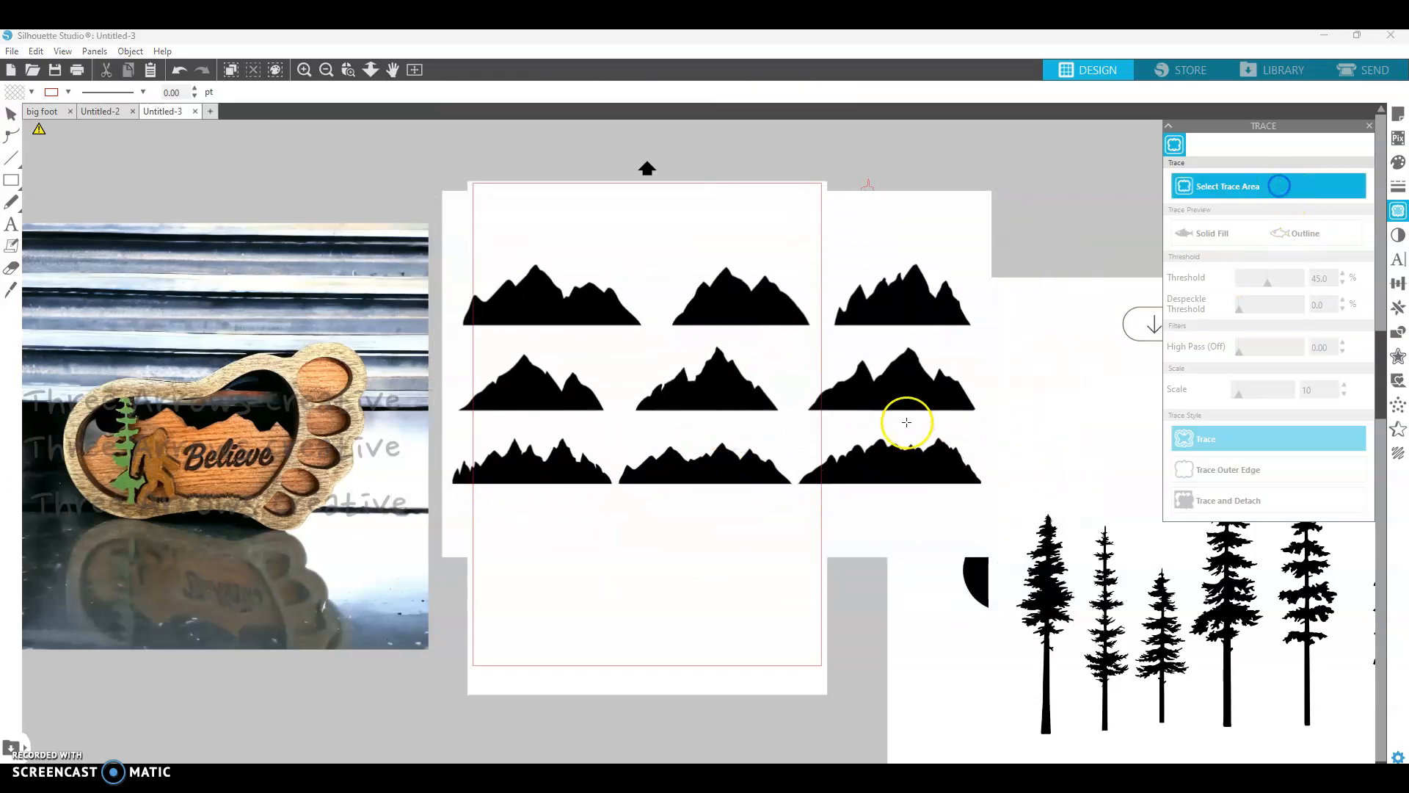
{"action": "left_click_drag", "start_coordinate": [797, 493], "coordinate": [615, 438]}
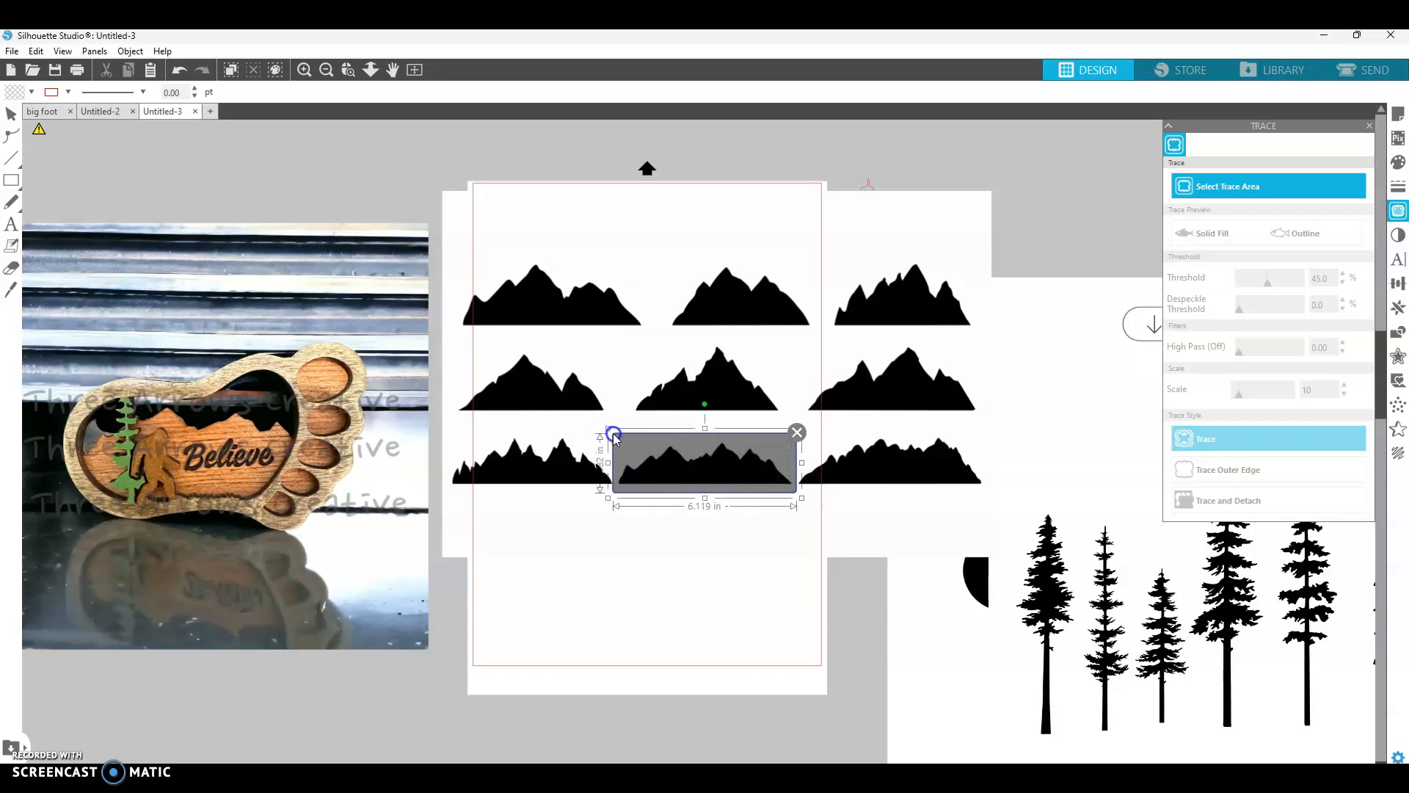
{"action": "left_click", "coordinate": [1223, 437]}
- Move the mountains clipart off the page and place the traced mountain outline at the top of the page
{"action": "mouse_move", "coordinate": [788, 328]}
{"action": "left_mouse_down"}
{"action": "mouse_move", "coordinate": [891, 403]}
{"action": "mouse_move", "coordinate": [1356, 570]}
{"action": "left_mouse_up"}
{"action": "left_click_drag", "start_coordinate": [760, 484], "coordinate": [765, 241]}
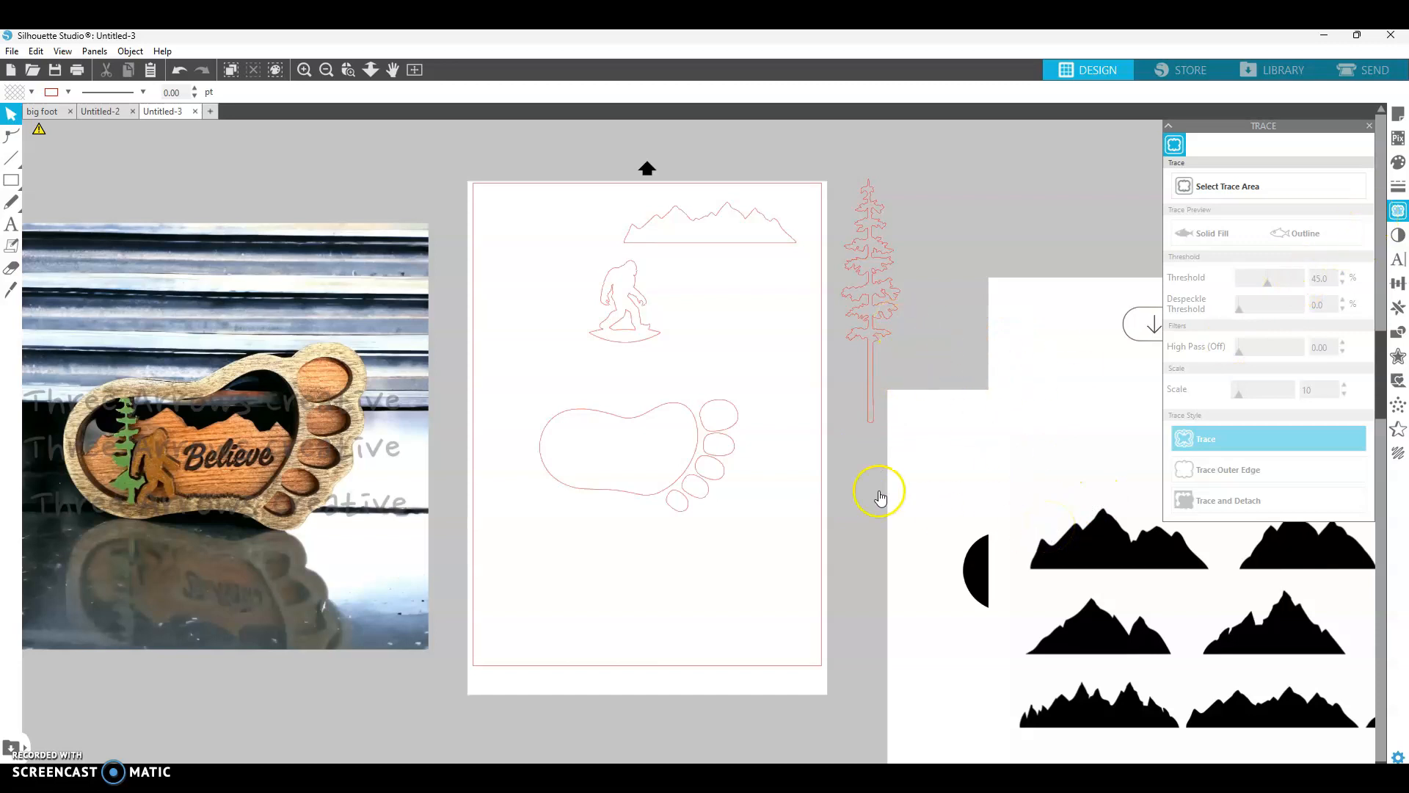
{"action": "left_click", "coordinate": [646, 406]}
{"action": "right_click", "coordinate": [653, 412]}
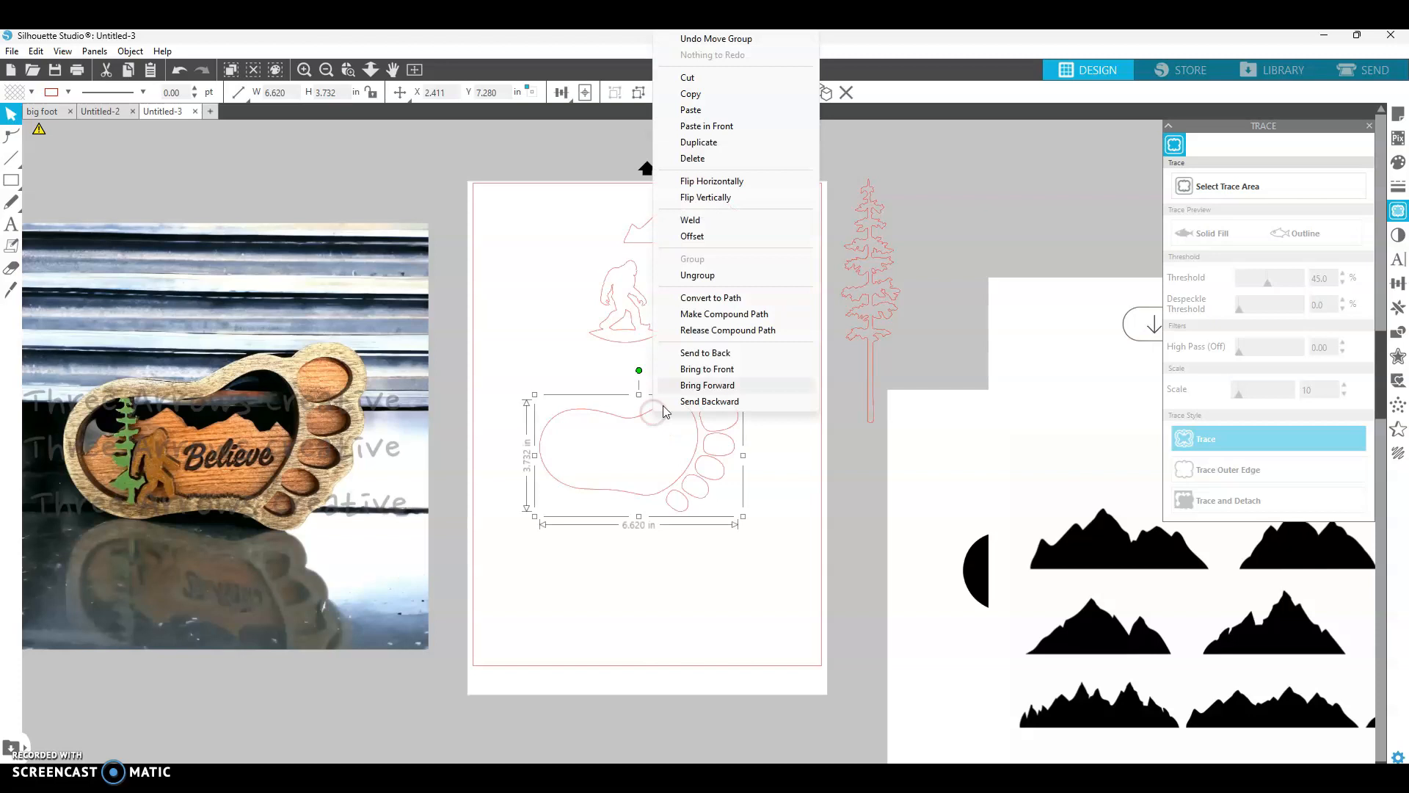
{"action": "left_click", "coordinate": [827, 298]}
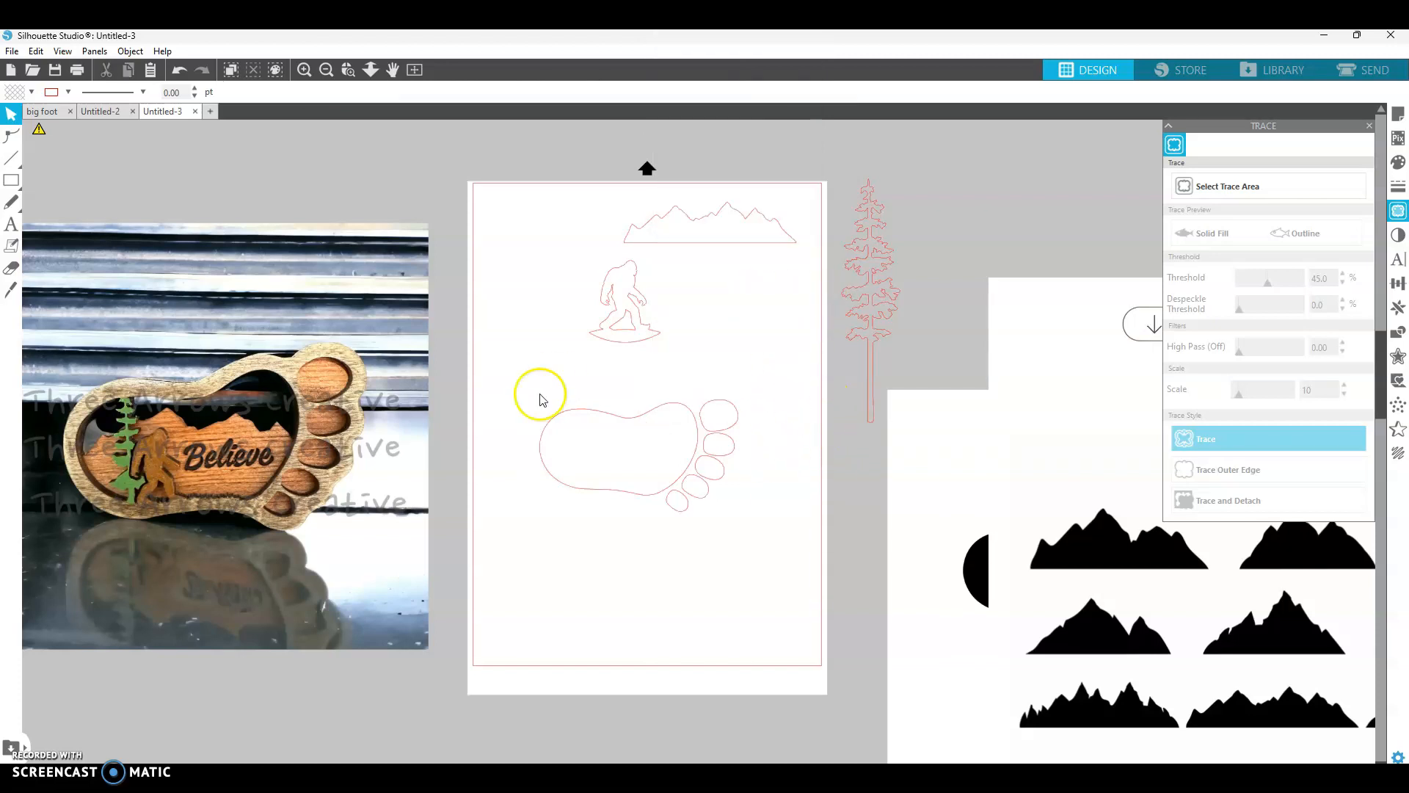
- Check the bigfoot design in Untitled-2 and return to Untitled-3
{"action": "left_click", "coordinate": [90, 113]}
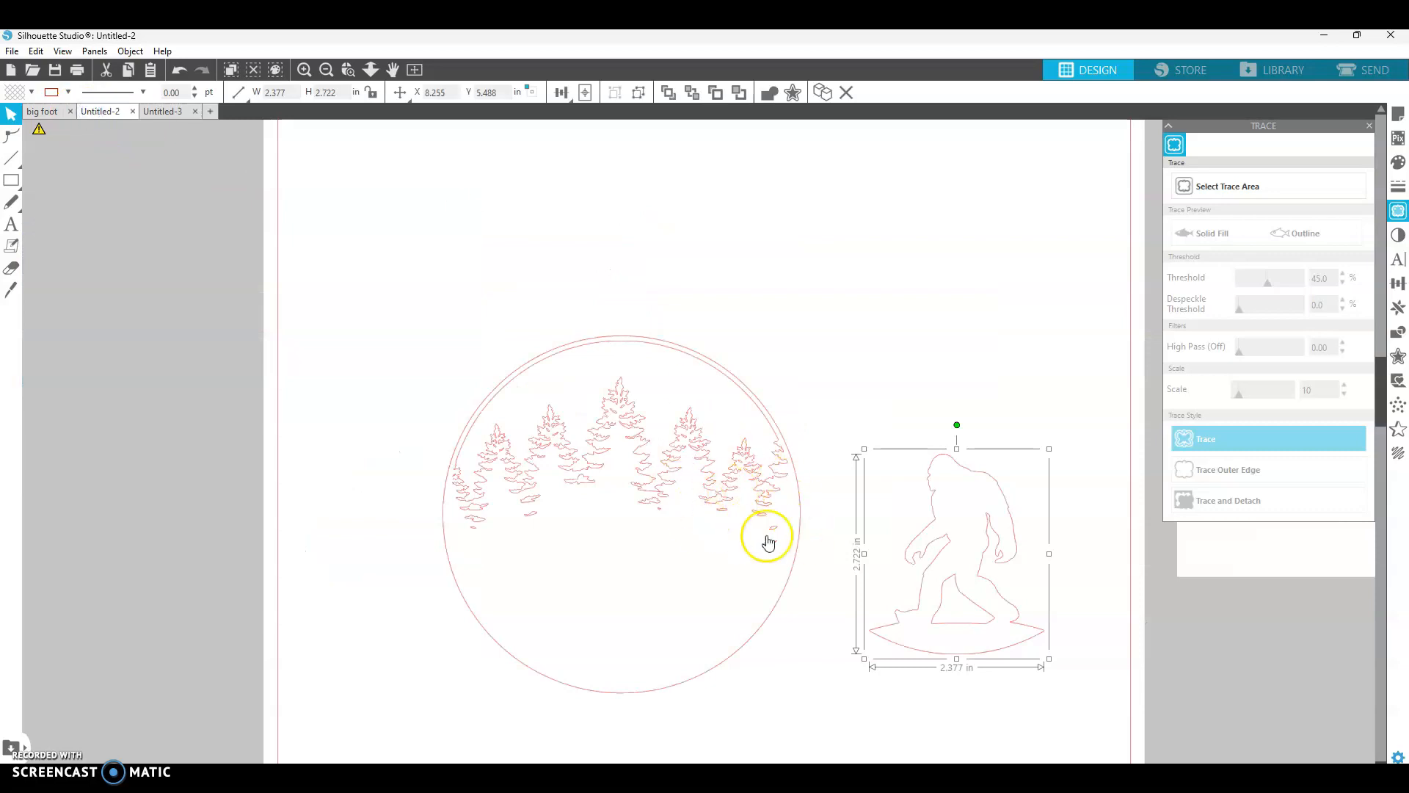
{"action": "left_click", "coordinate": [163, 112]}
- Select the footprint outline and try to ungroup it
{"action": "left_click_drag", "start_coordinate": [513, 362], "coordinate": [799, 570]}
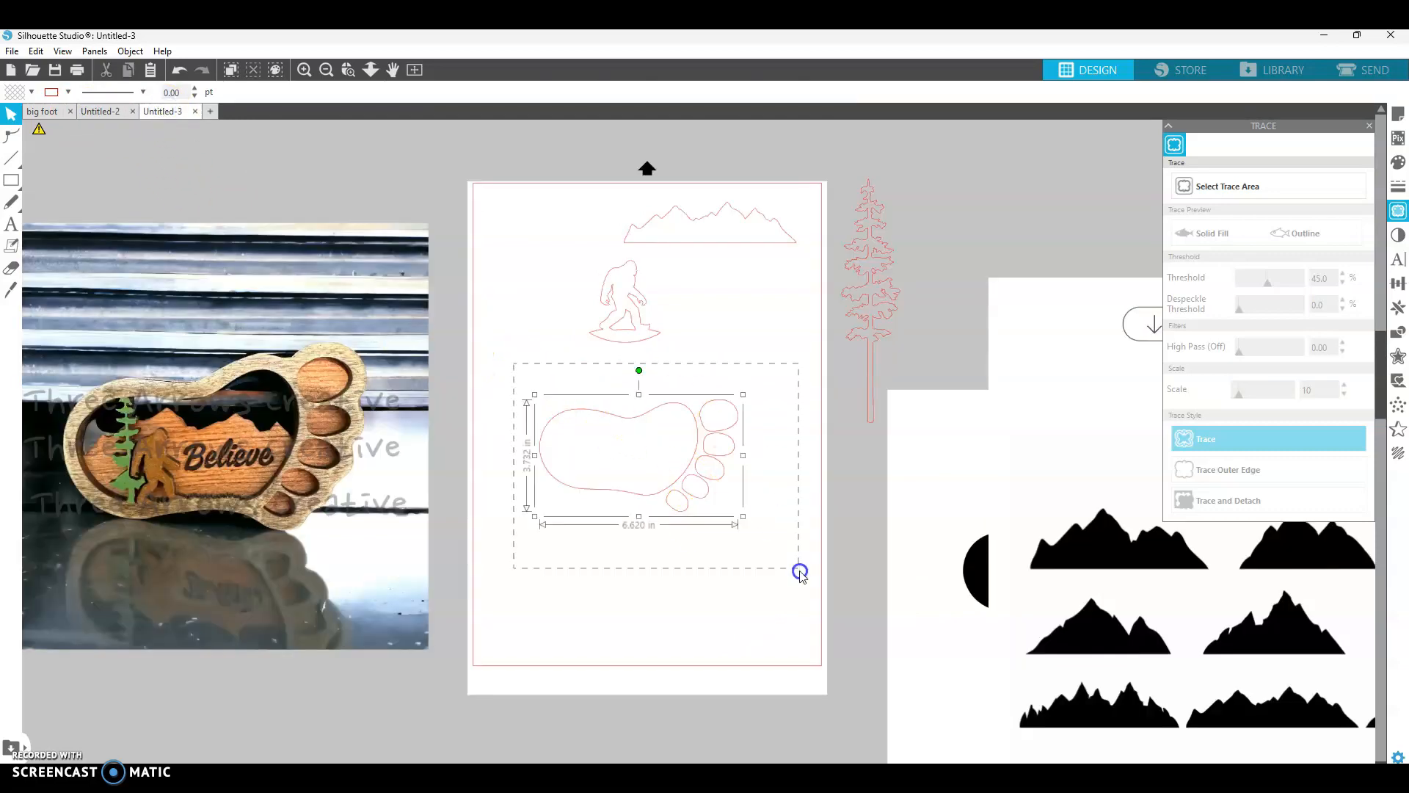
{"action": "right_click", "coordinate": [712, 466]}
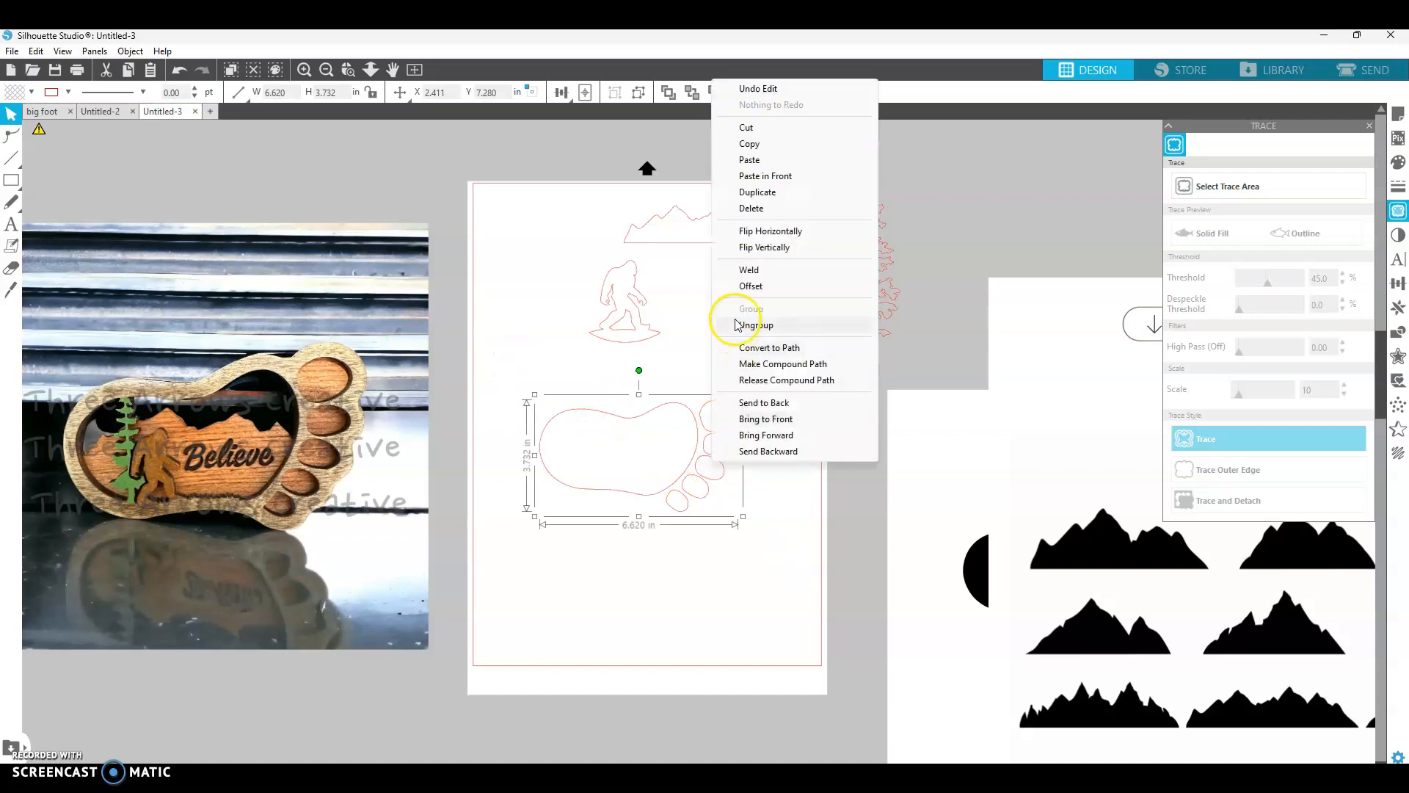
{"action": "left_click", "coordinate": [840, 622]}
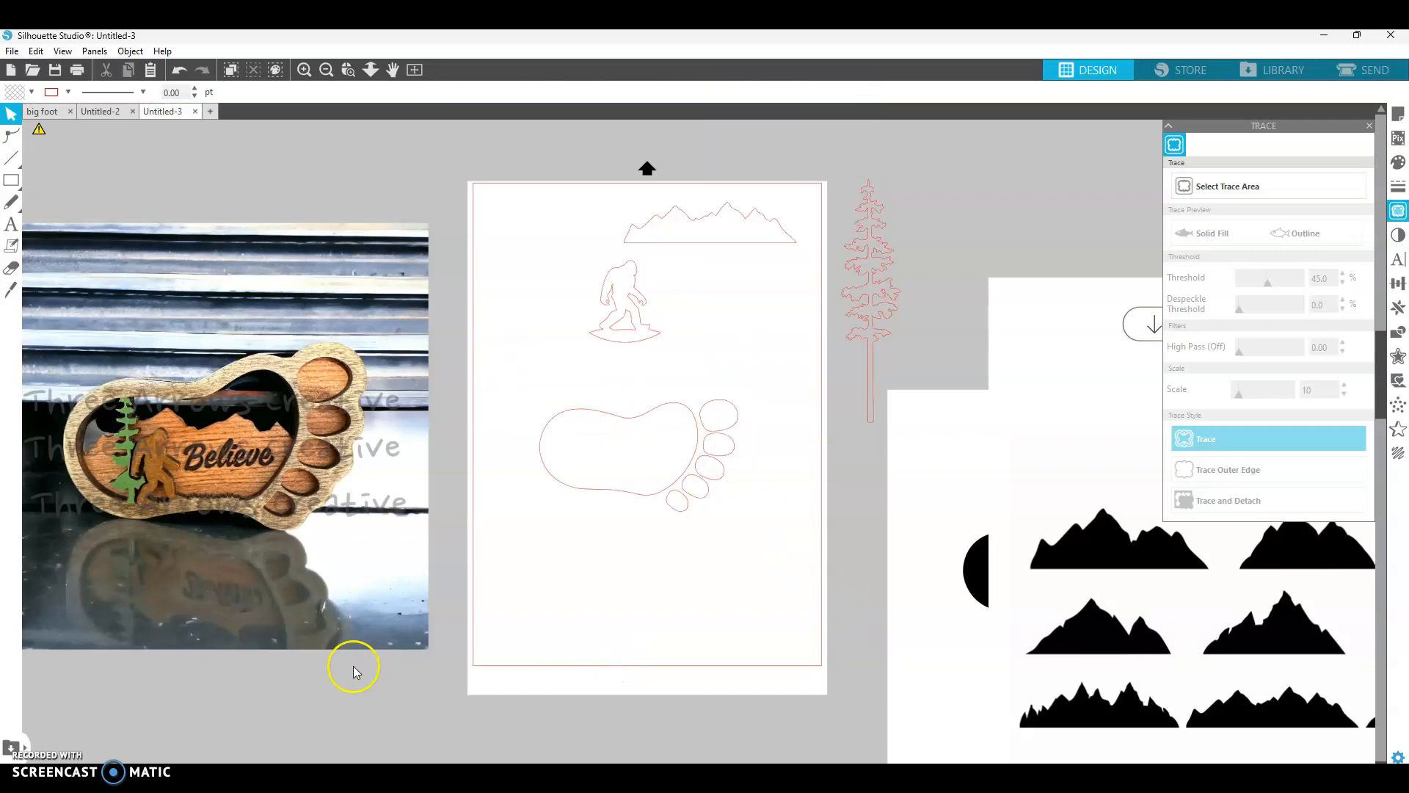